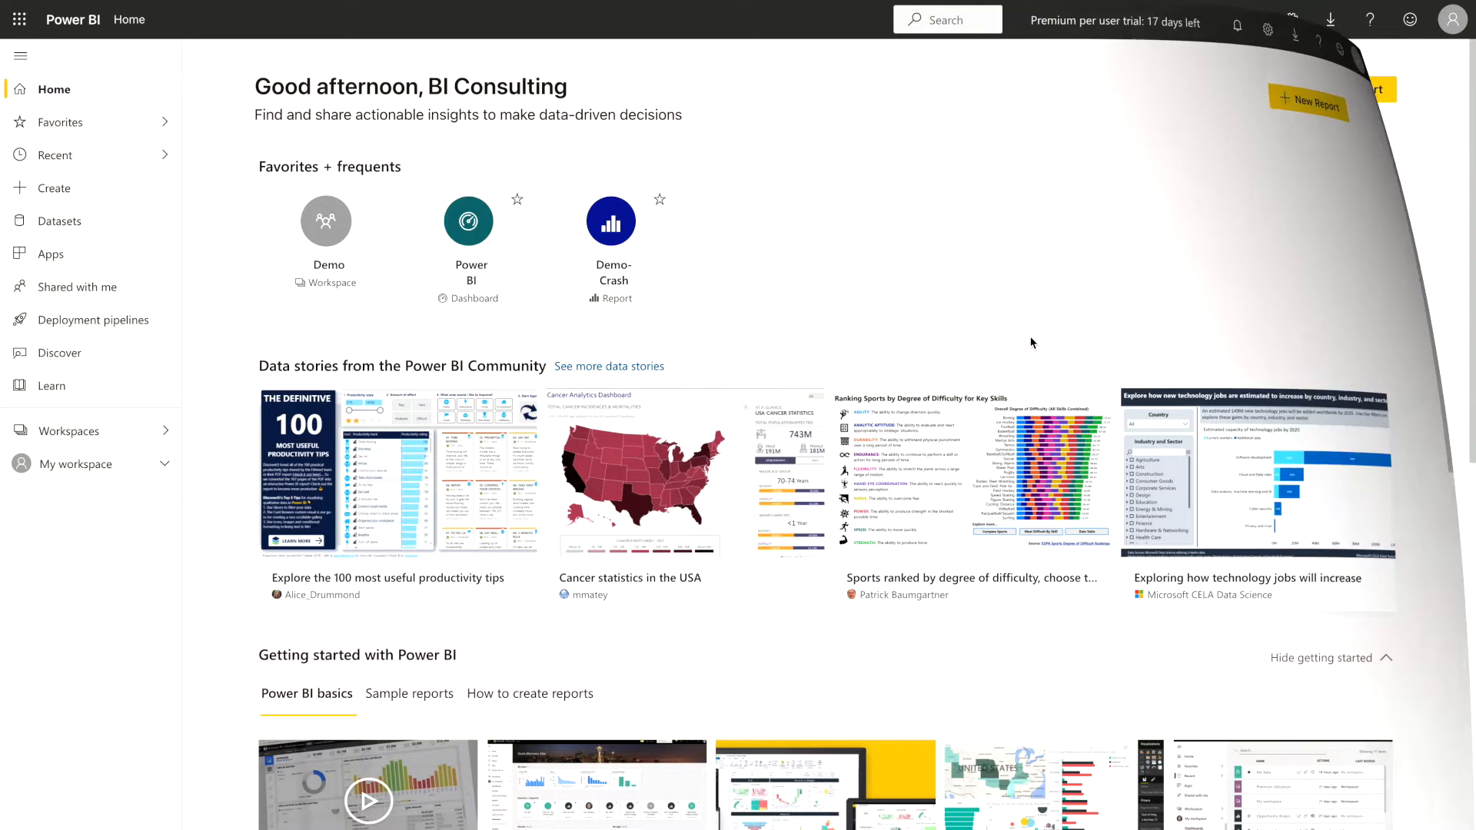
Open My workspace from the list of available workspaces
left_click(142, 443)
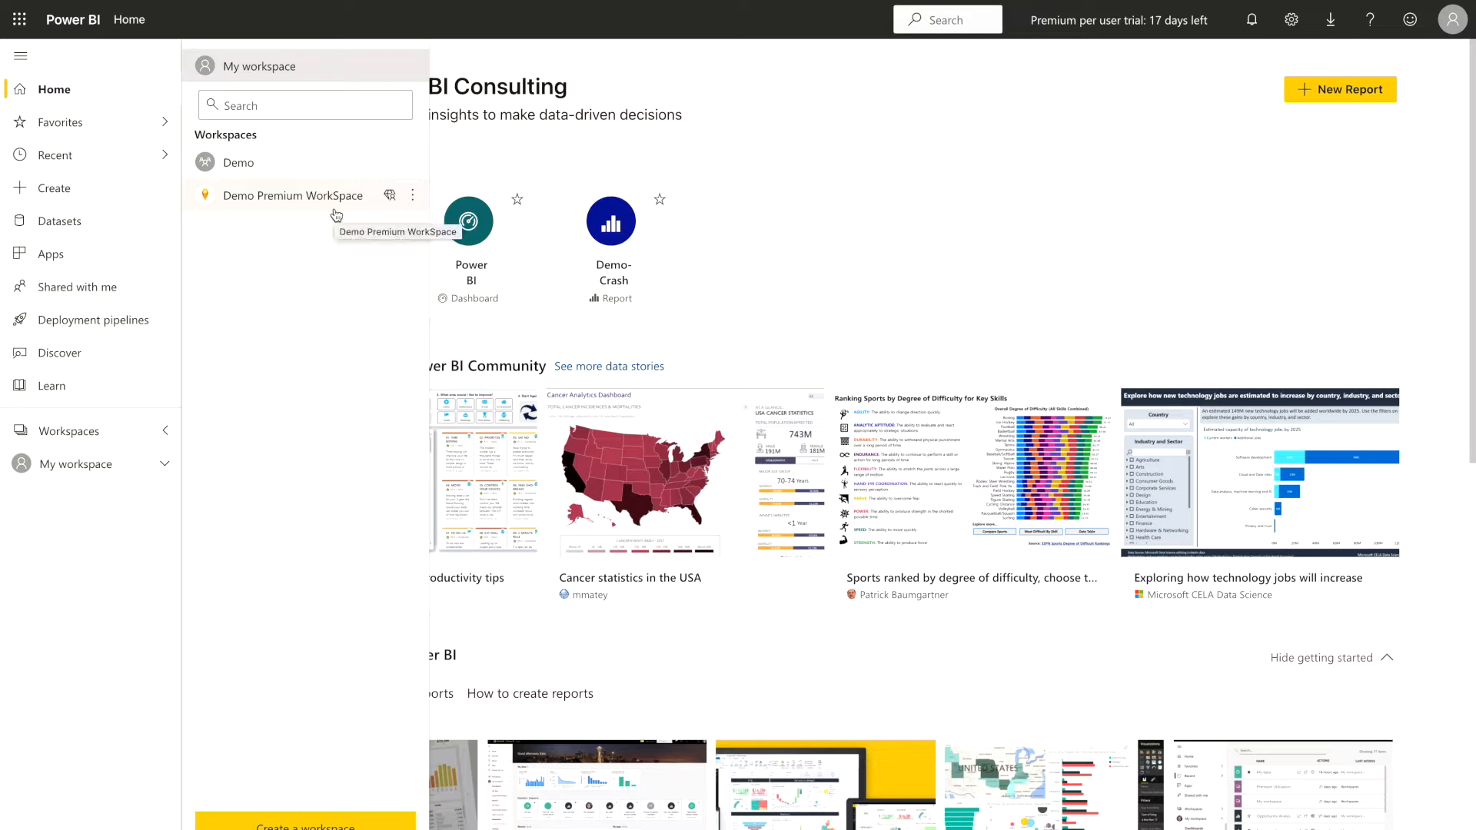
left_click(290, 68)
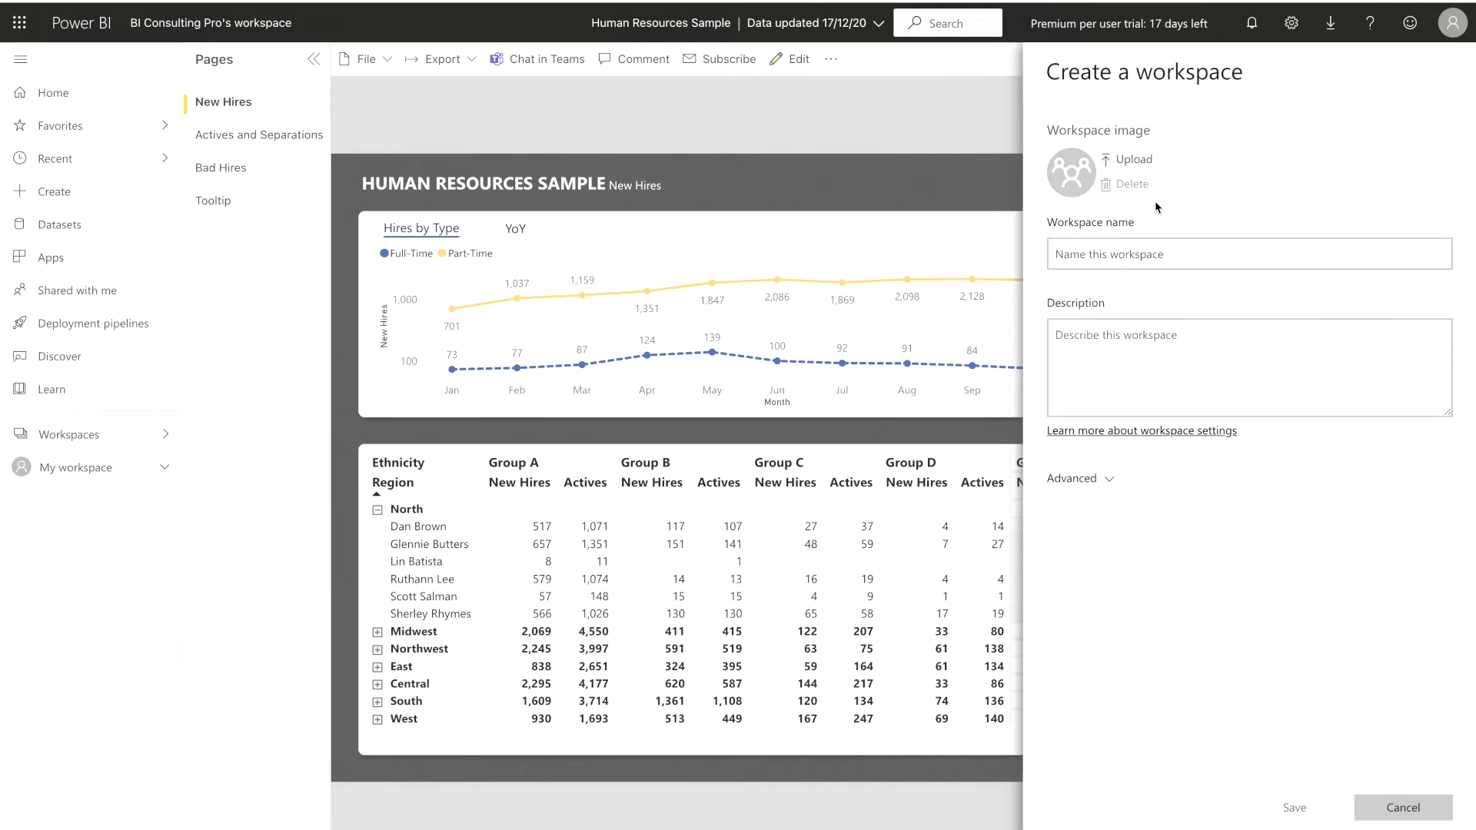
Name the new workspace Test Workspace and leave its description empty
left_click(1136, 252)
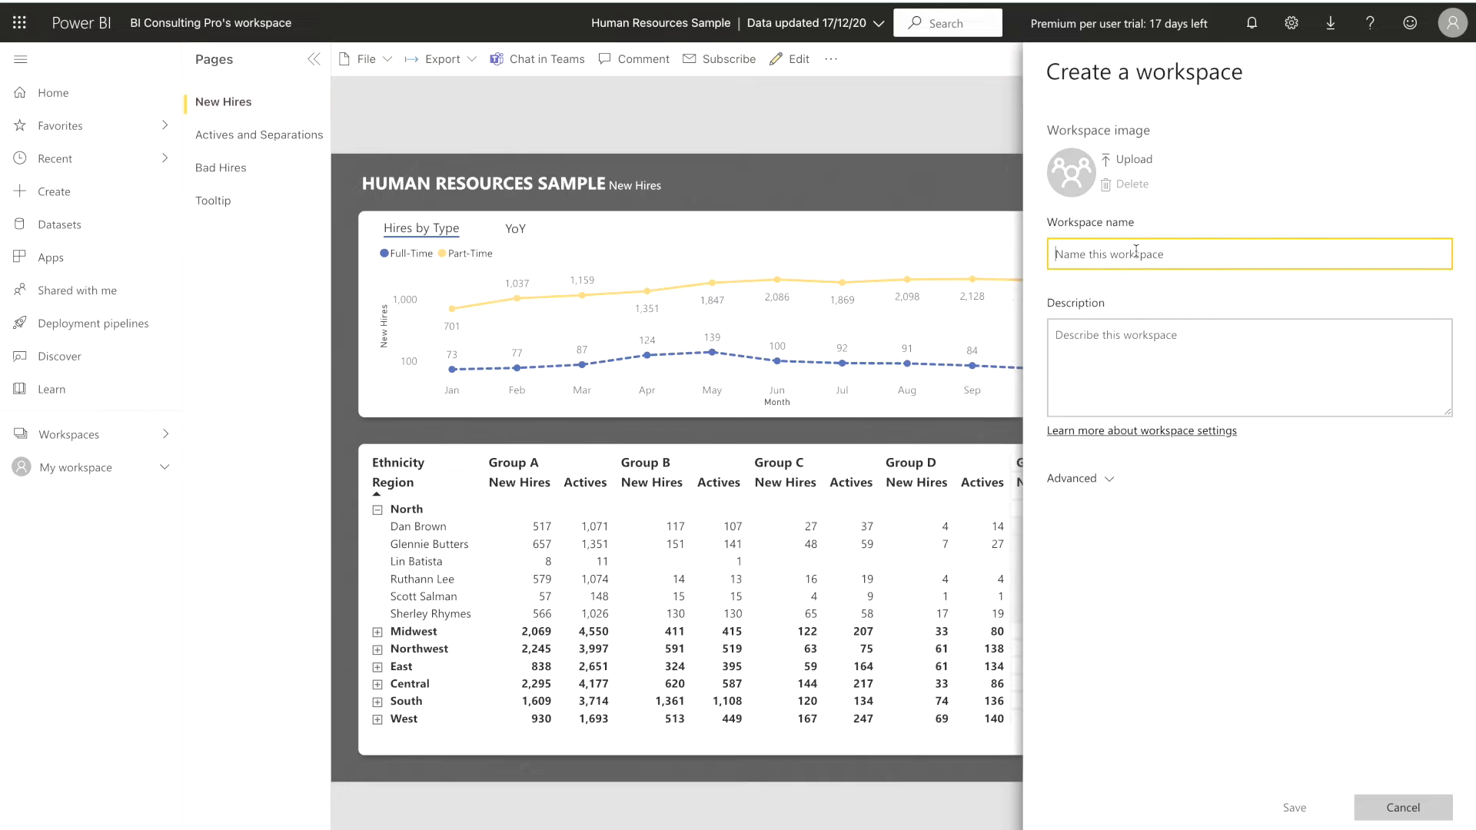
type("Test Workspace")
left_click(1189, 354)
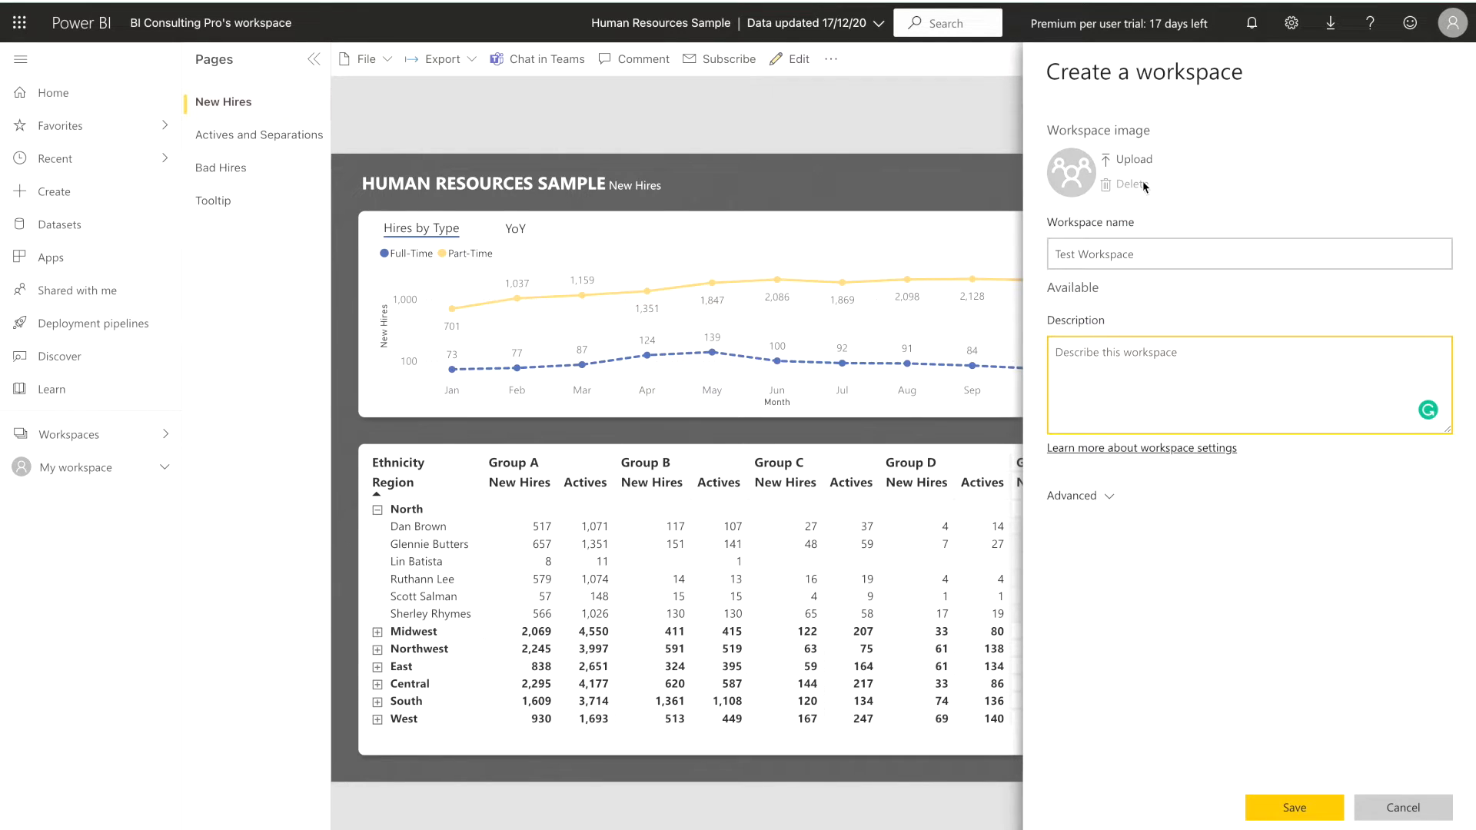
Upload 44a99f2b441e158305e1c7c60a8212d3-removebg-preview.jpg from the Downloads folder as the new workspace's image
left_click(1134, 159)
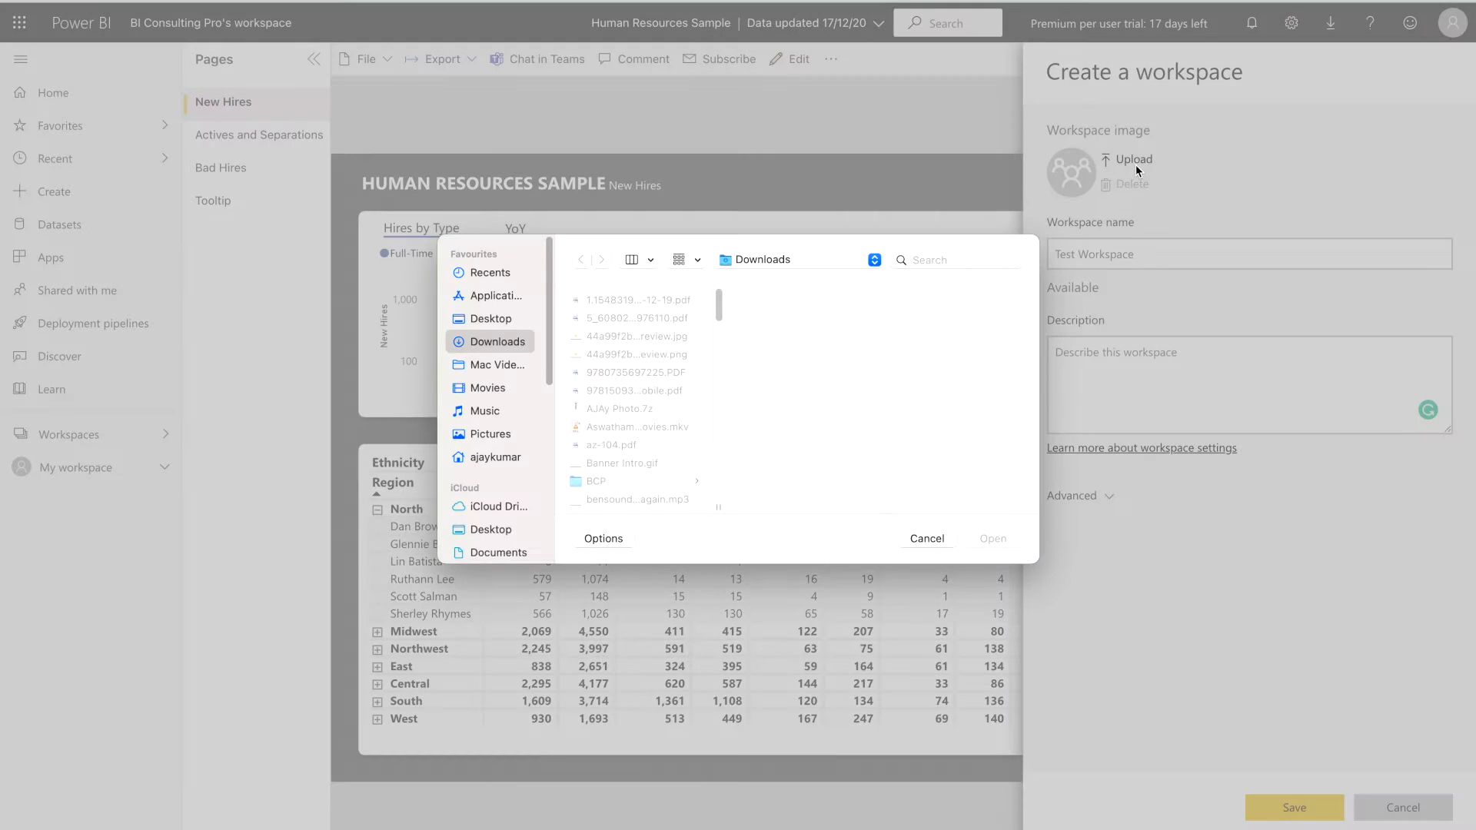
left_click(605, 355)
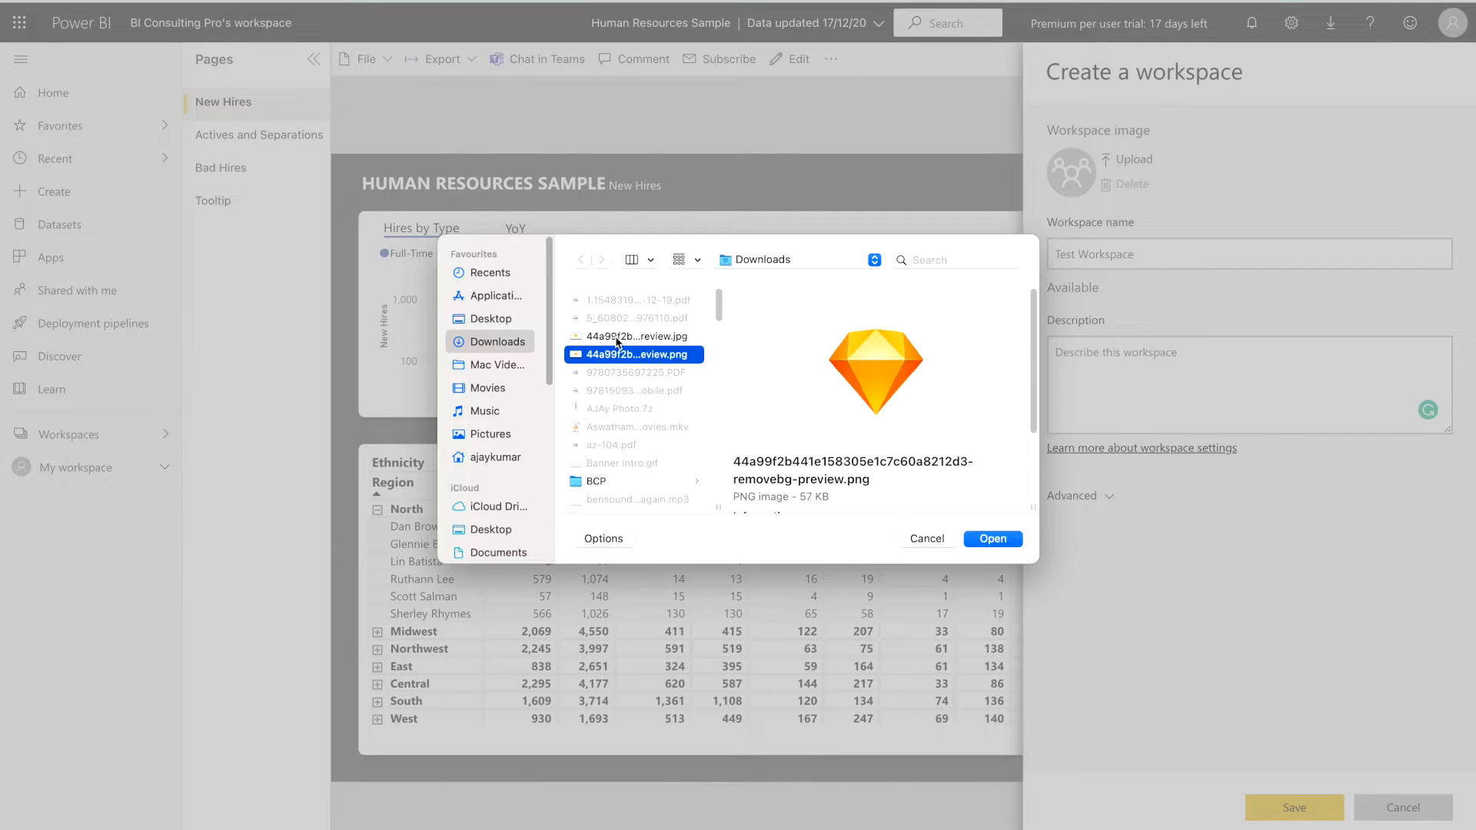
left_click(616, 336)
scroll(612, 406, "down", 5)
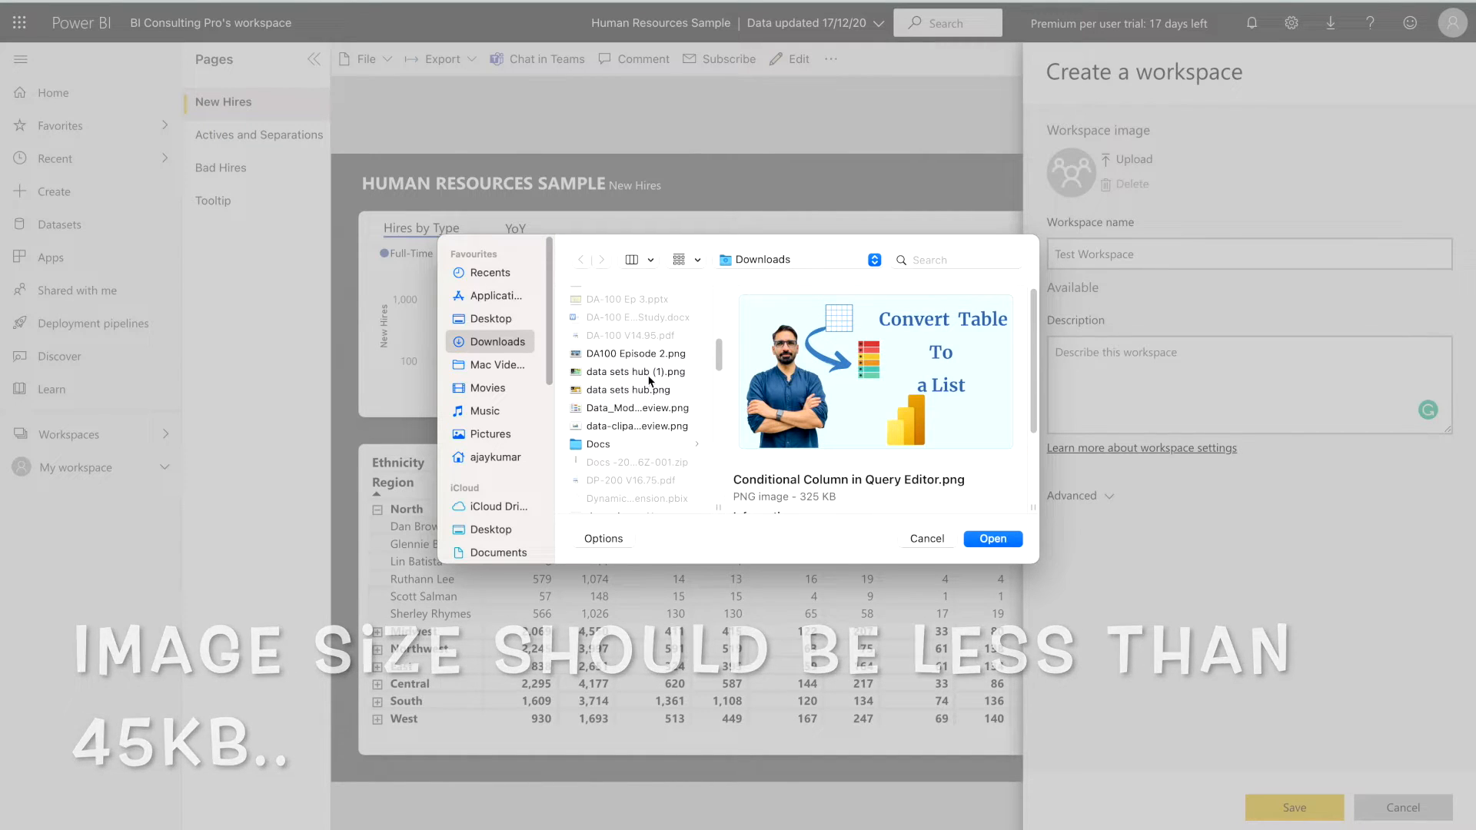
scroll(649, 381, "up", 5)
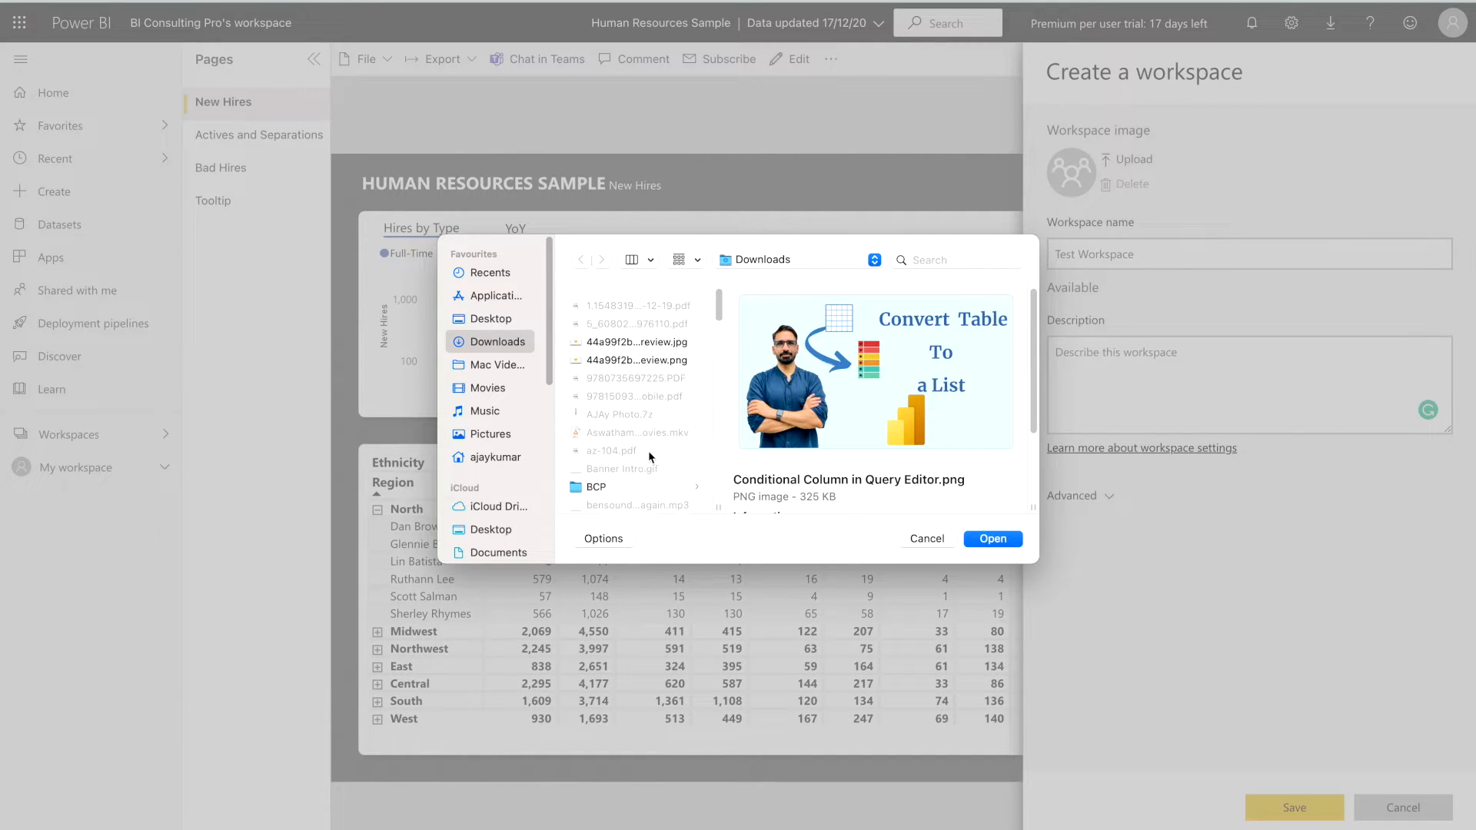
left_click(638, 338)
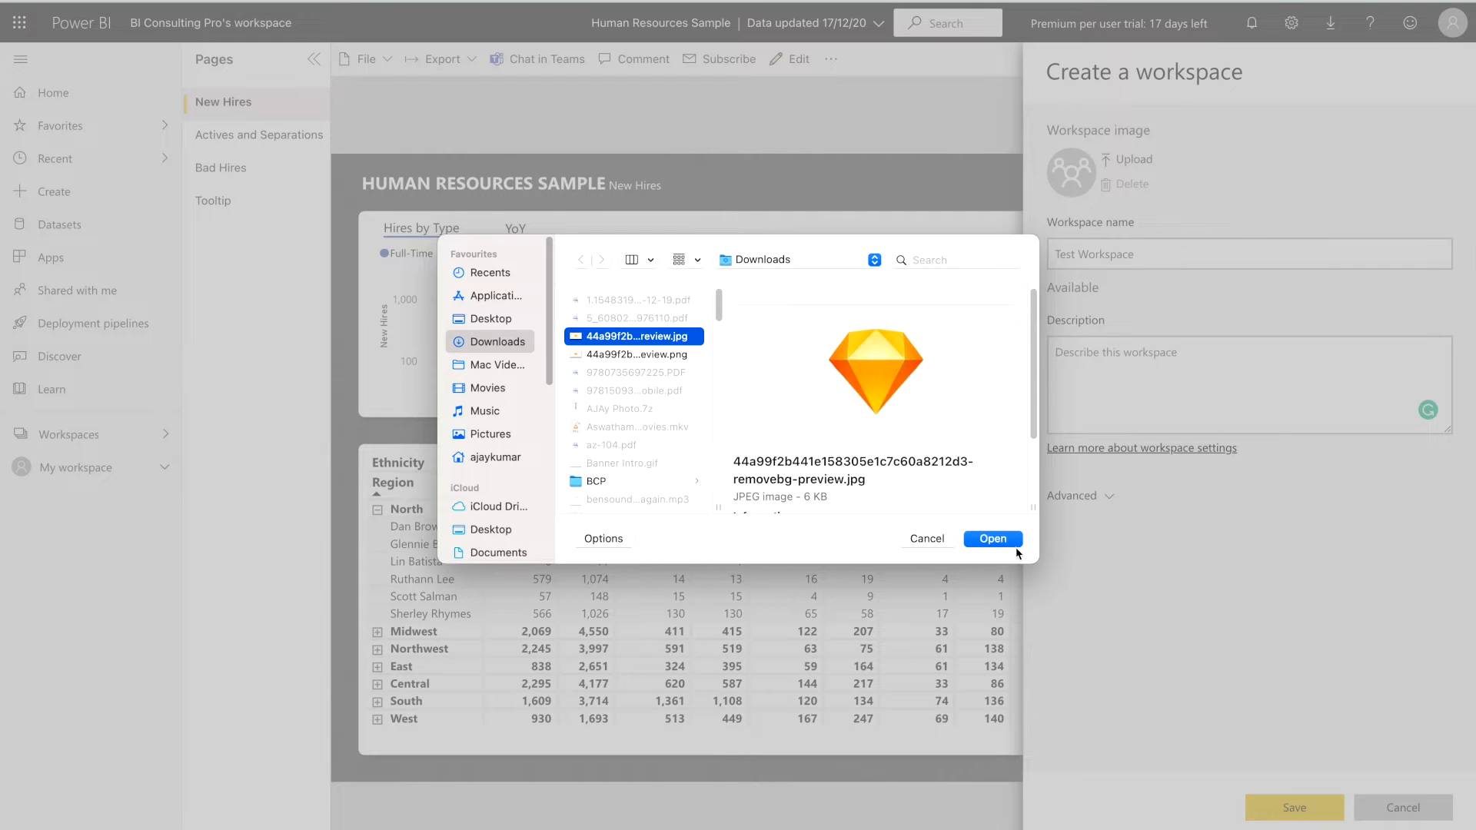
left_click(992, 539)
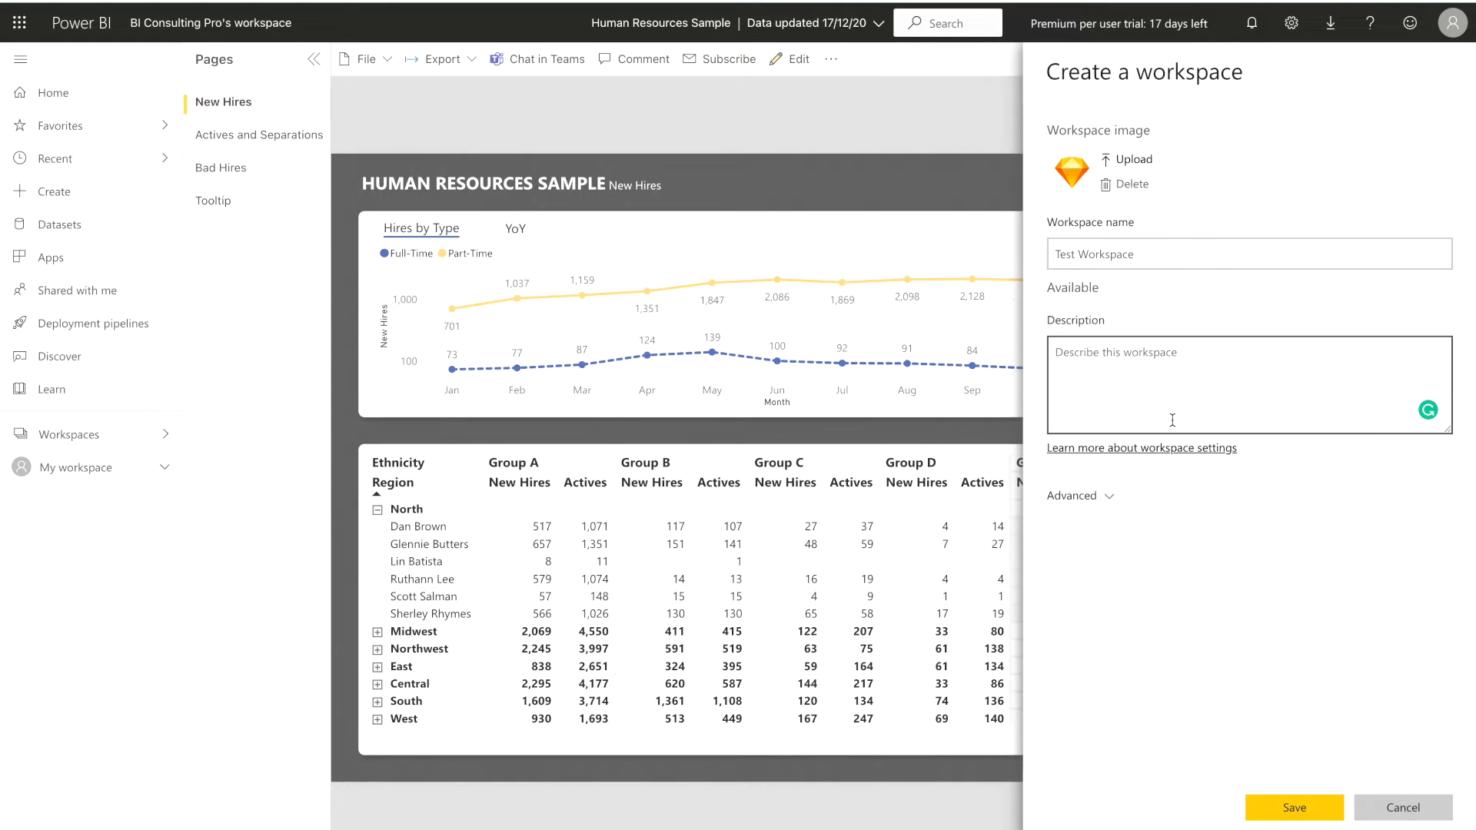
Set the new workspace's contact list to specific users and groups in its advanced settings
left_click(1099, 499)
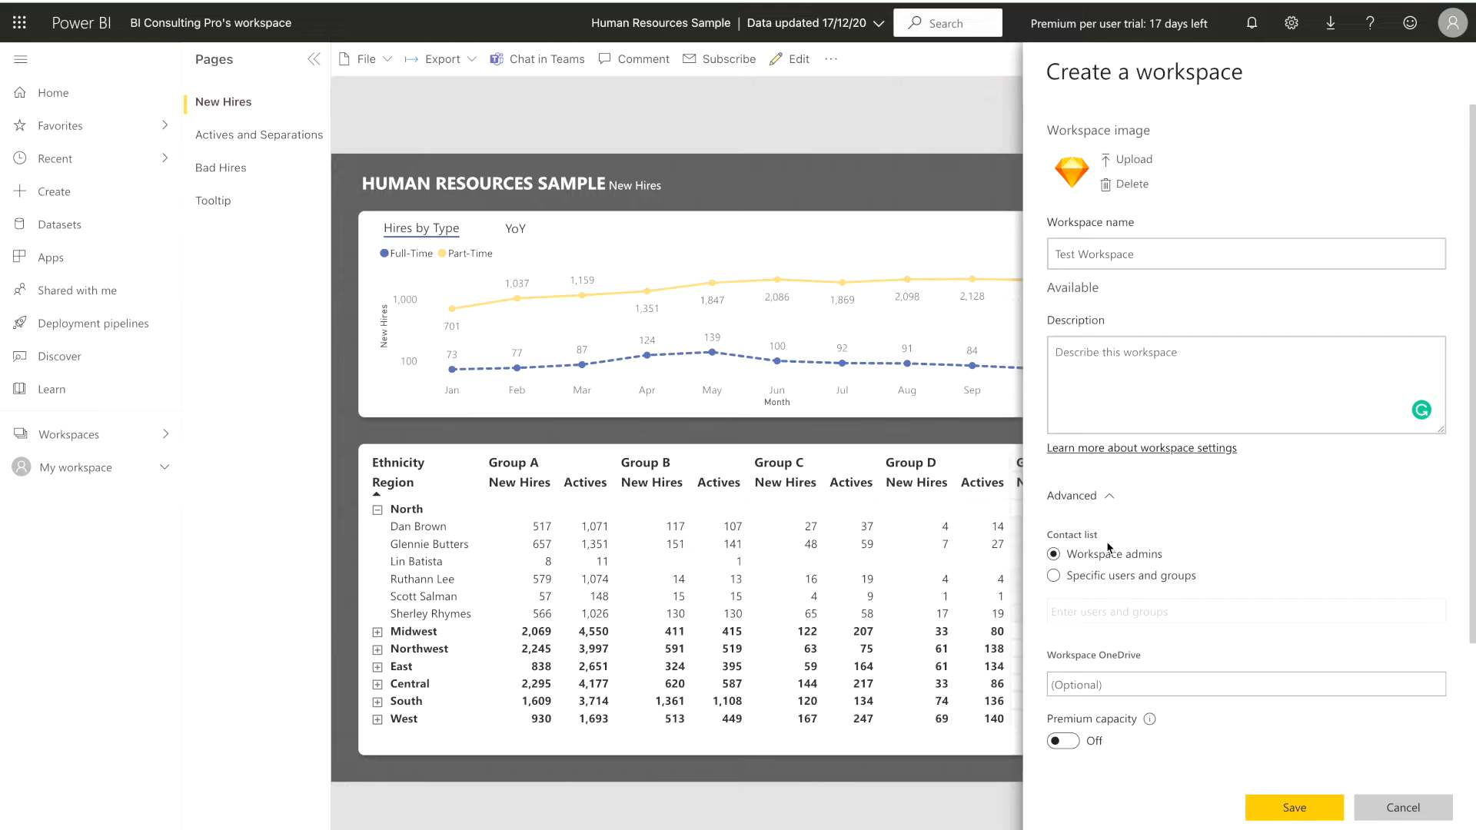
left_click(1135, 577)
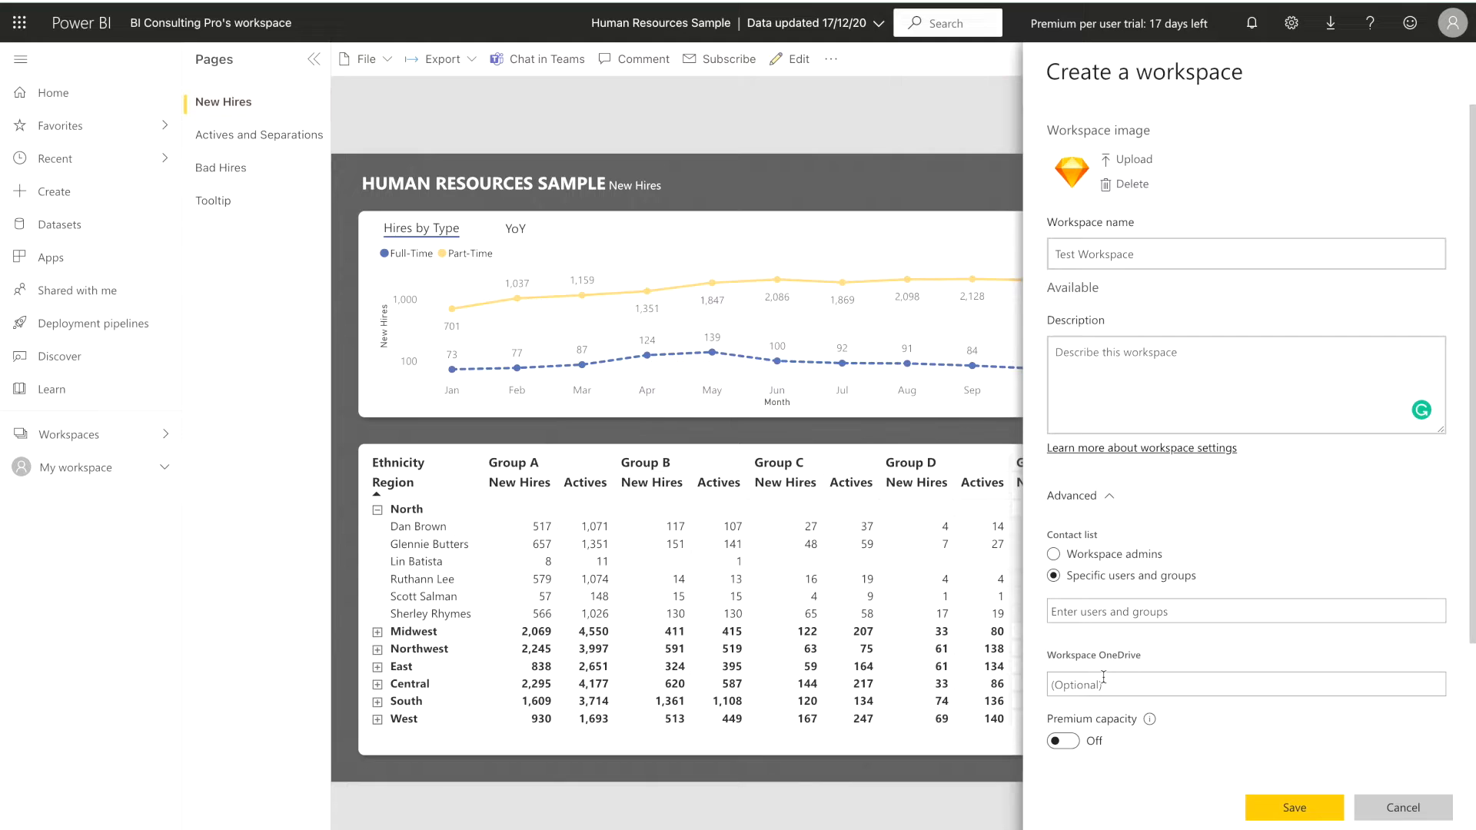
left_click(1122, 687)
scroll(1159, 743, "down", 2)
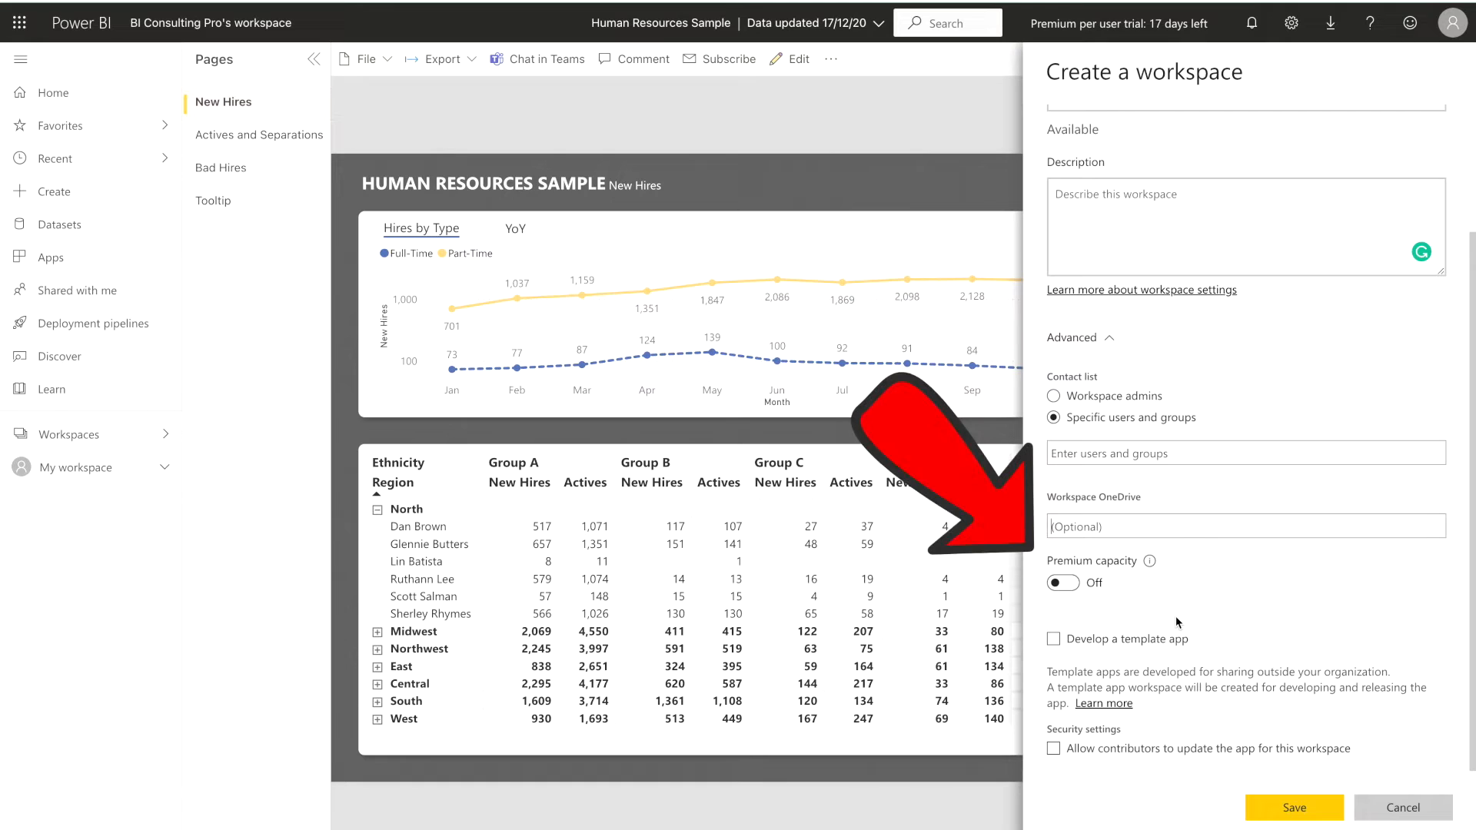
Enable premium capacity to check its capacity and default storage format options, switch it back off and discard the new workspace
left_click(1074, 595)
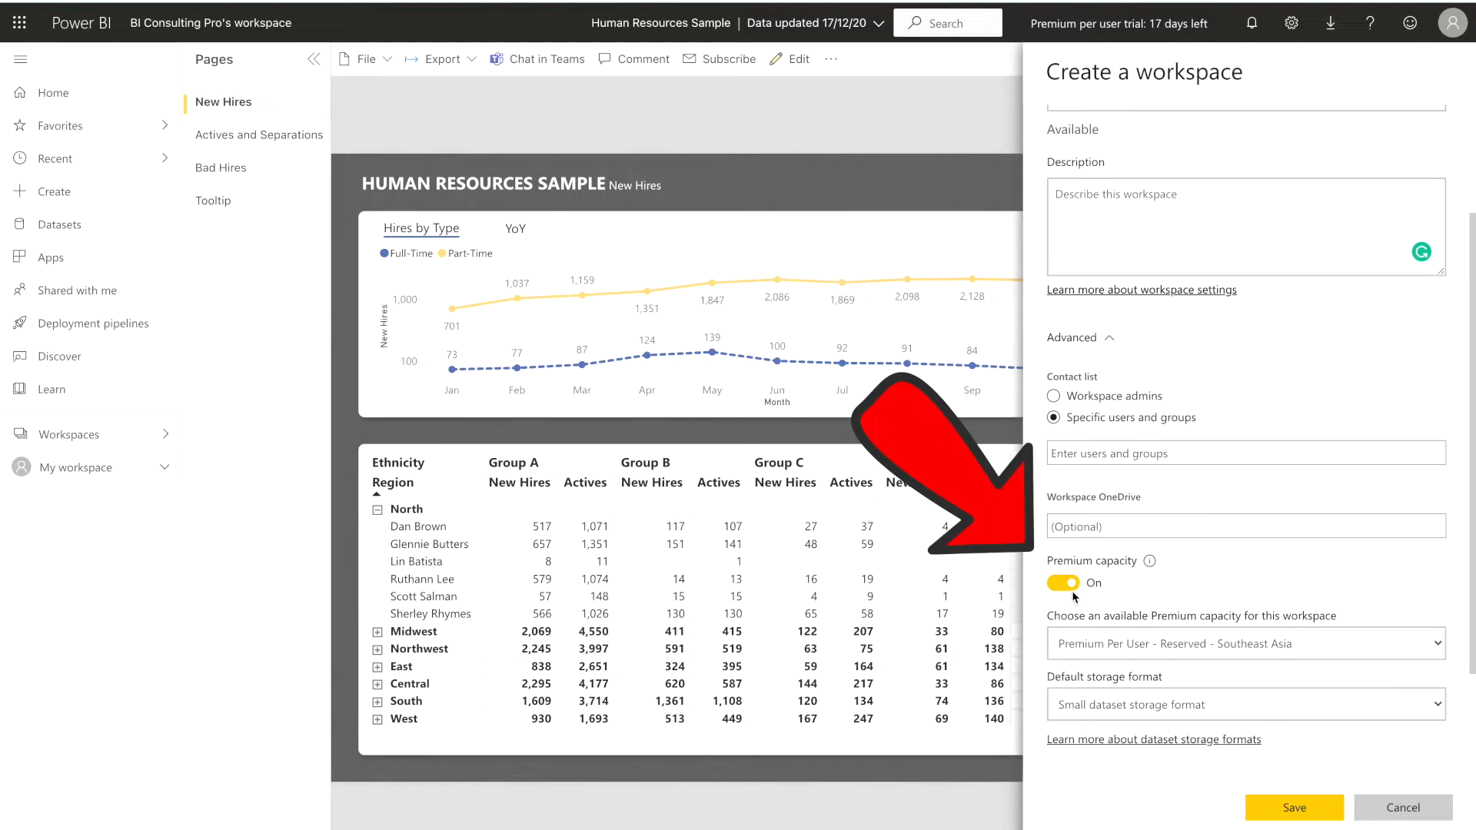
left_click(1099, 646)
left_click(1138, 616)
left_click(1151, 704)
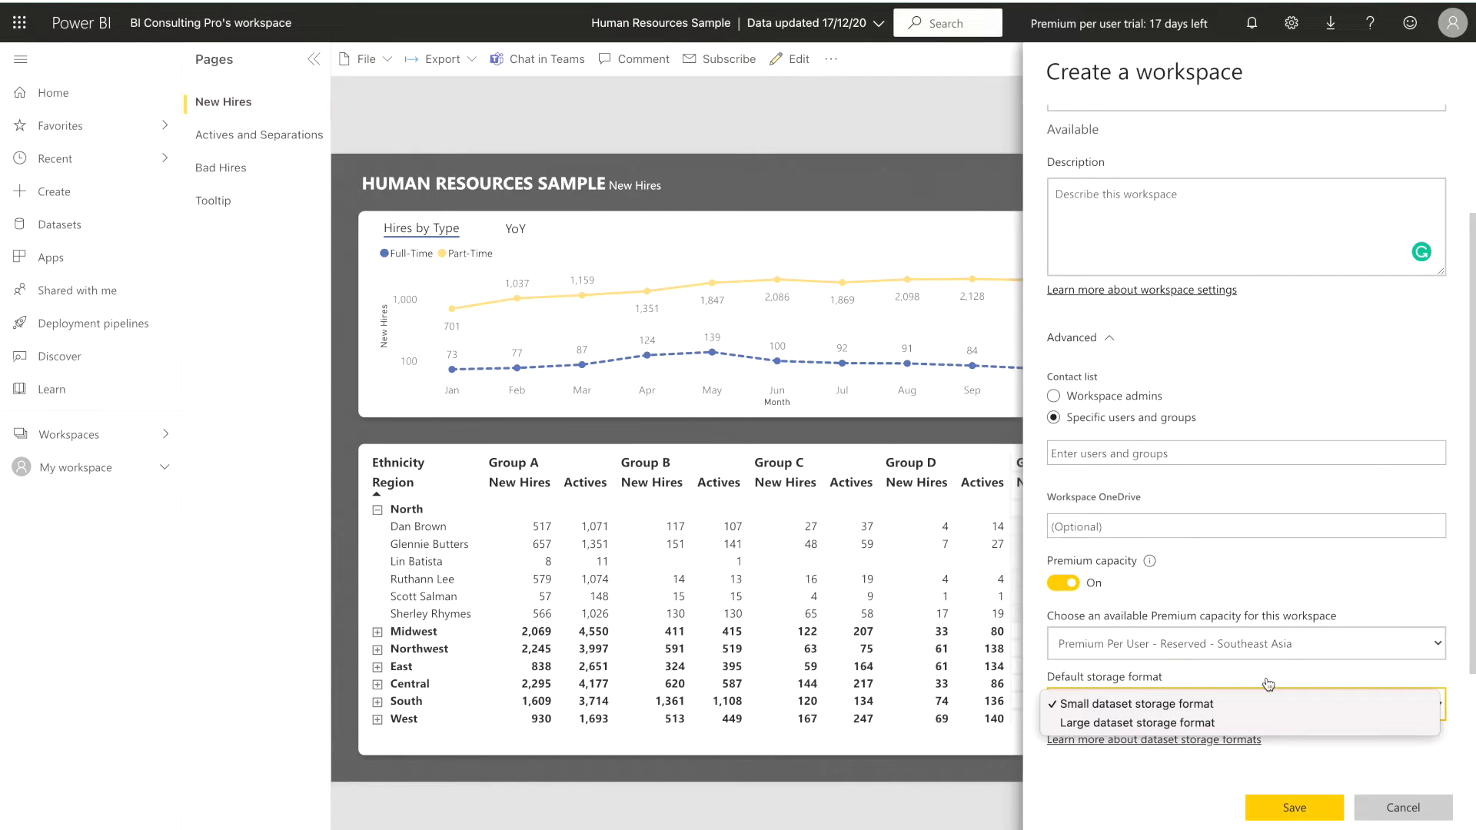
left_click(1263, 584)
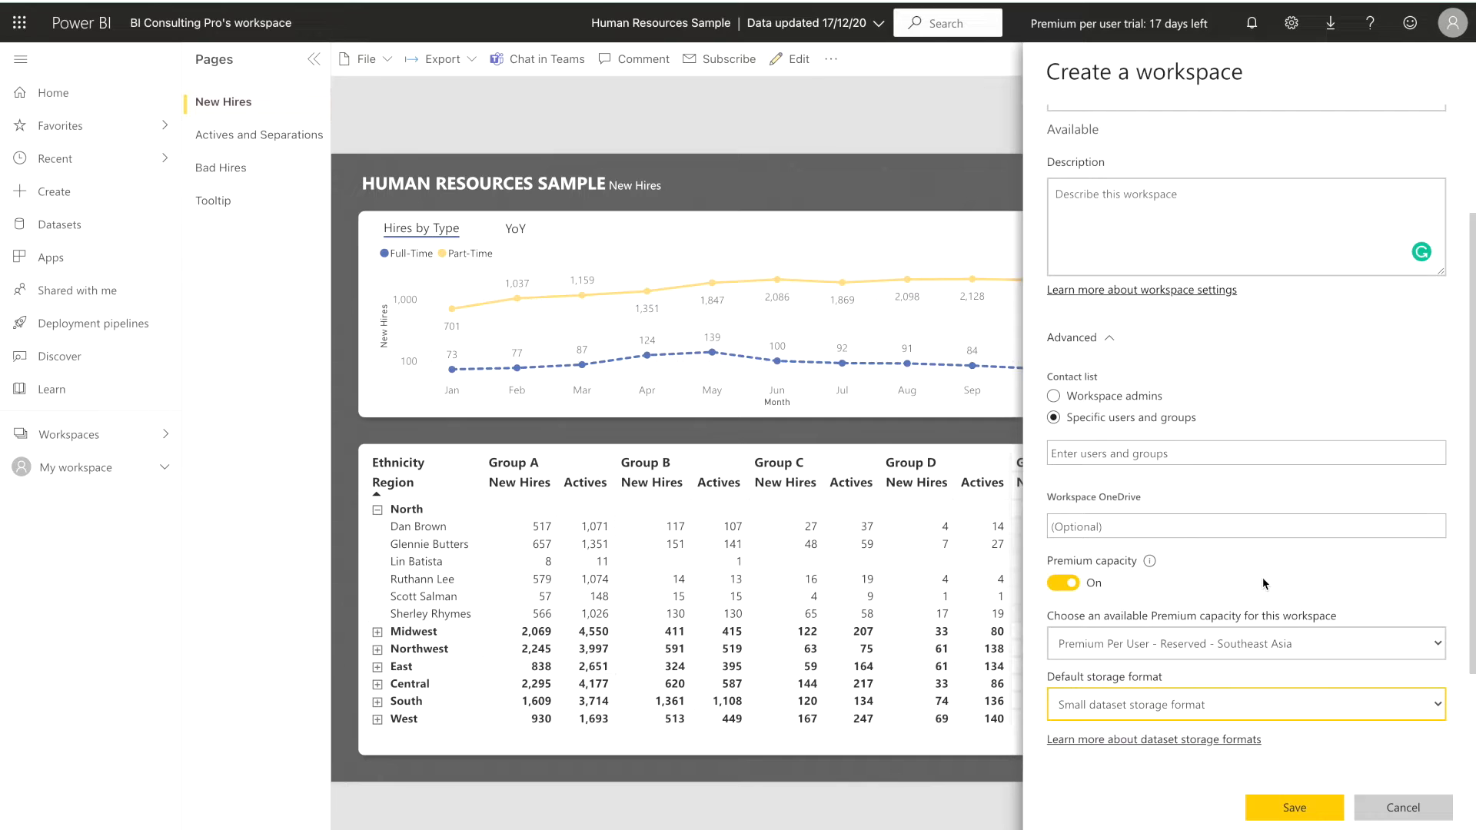
left_click(1070, 590)
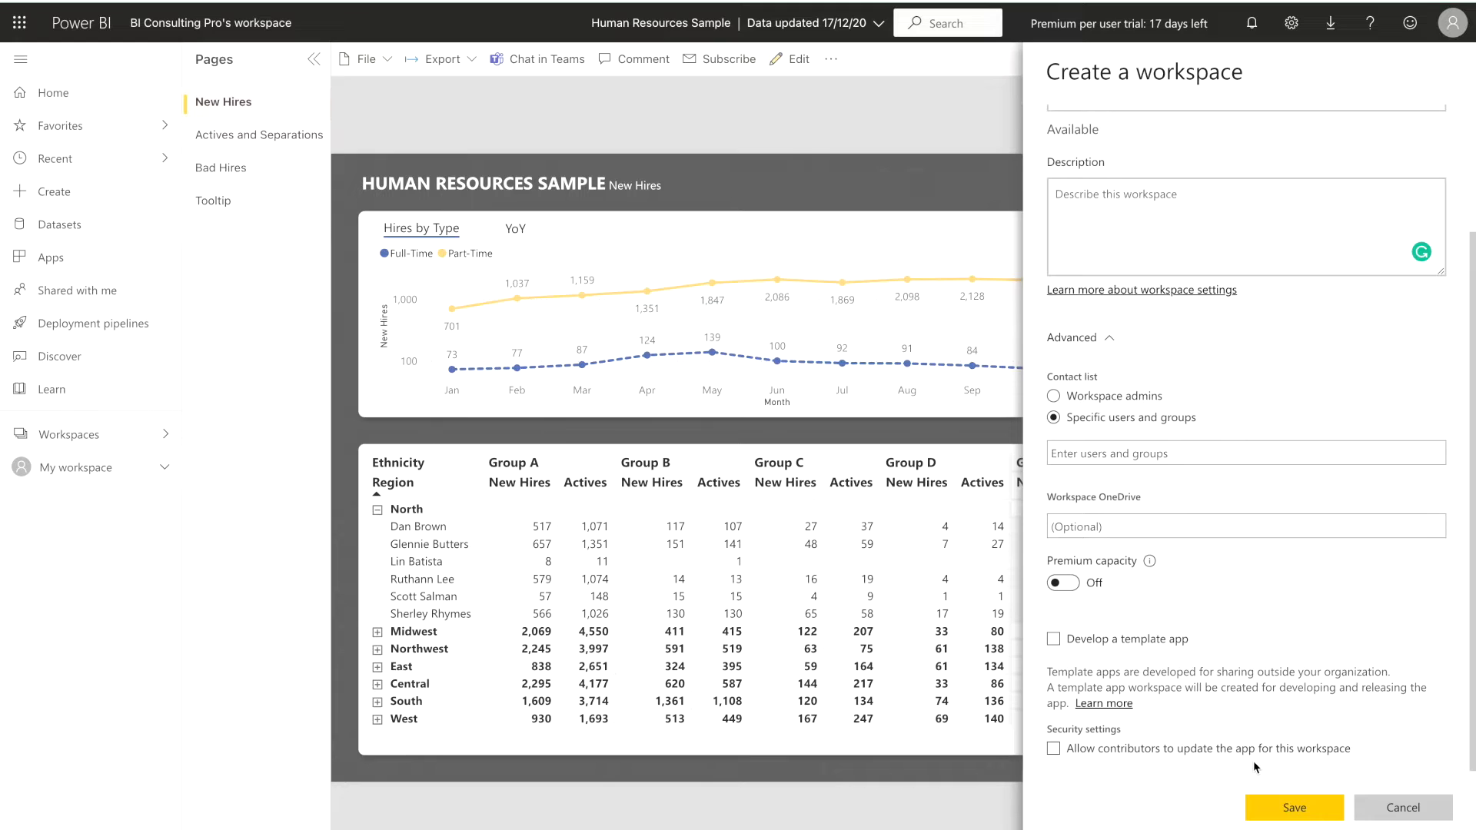
left_click(1431, 820)
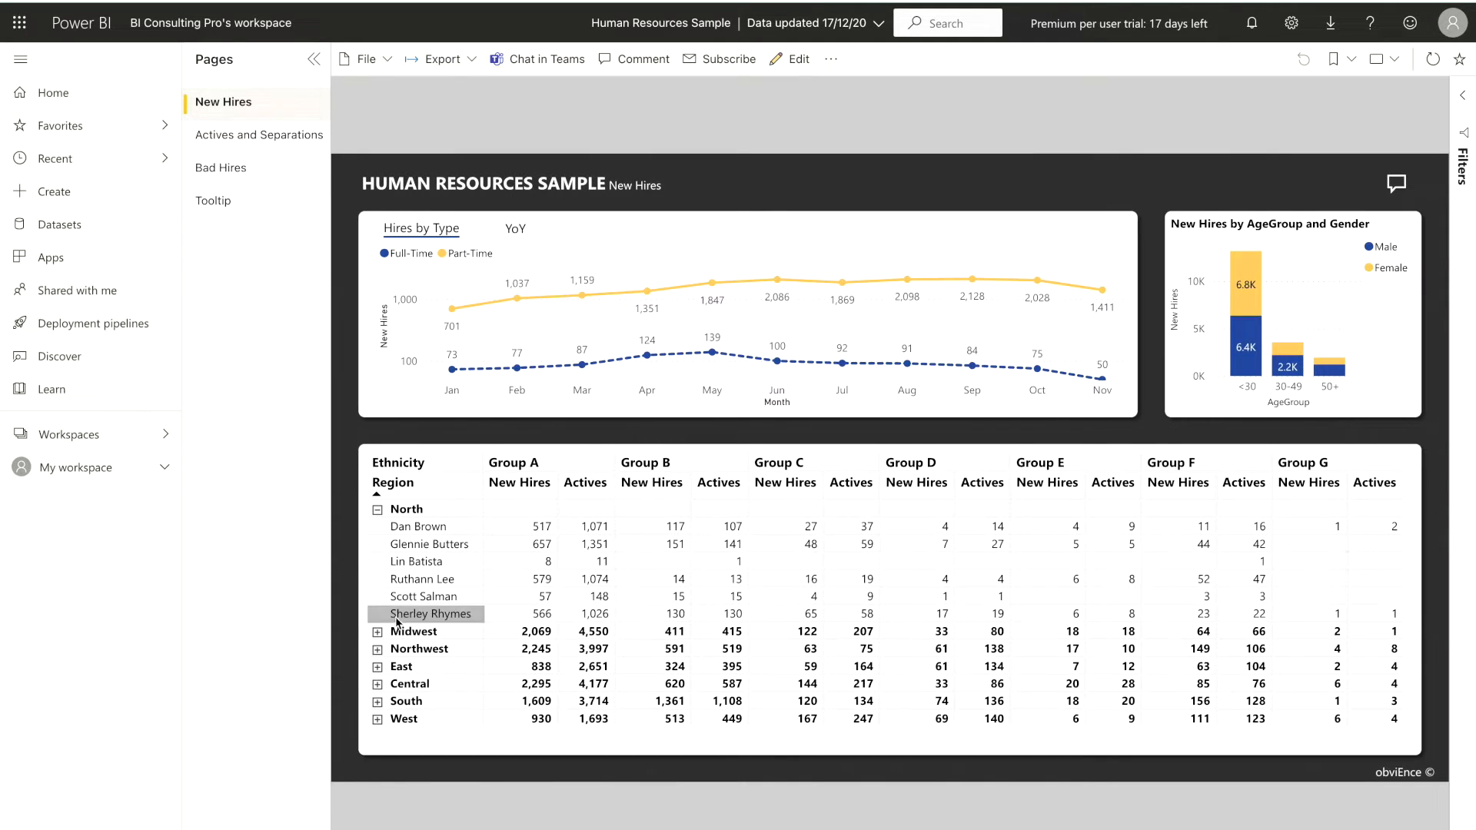
View the Demo Premium WorkSpace and switch to the Demo workspace
left_click(96, 441)
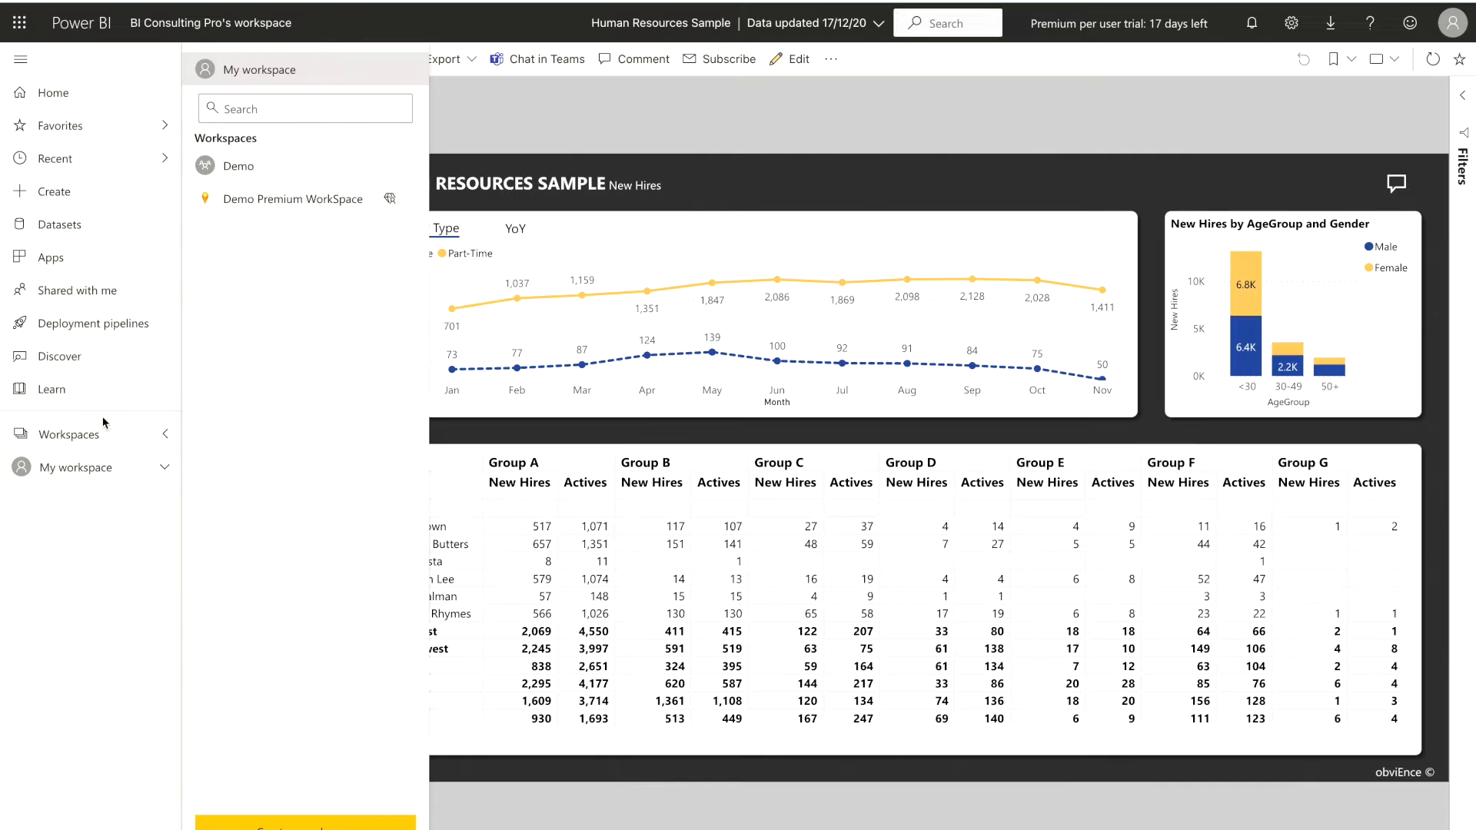
left_click(302, 206)
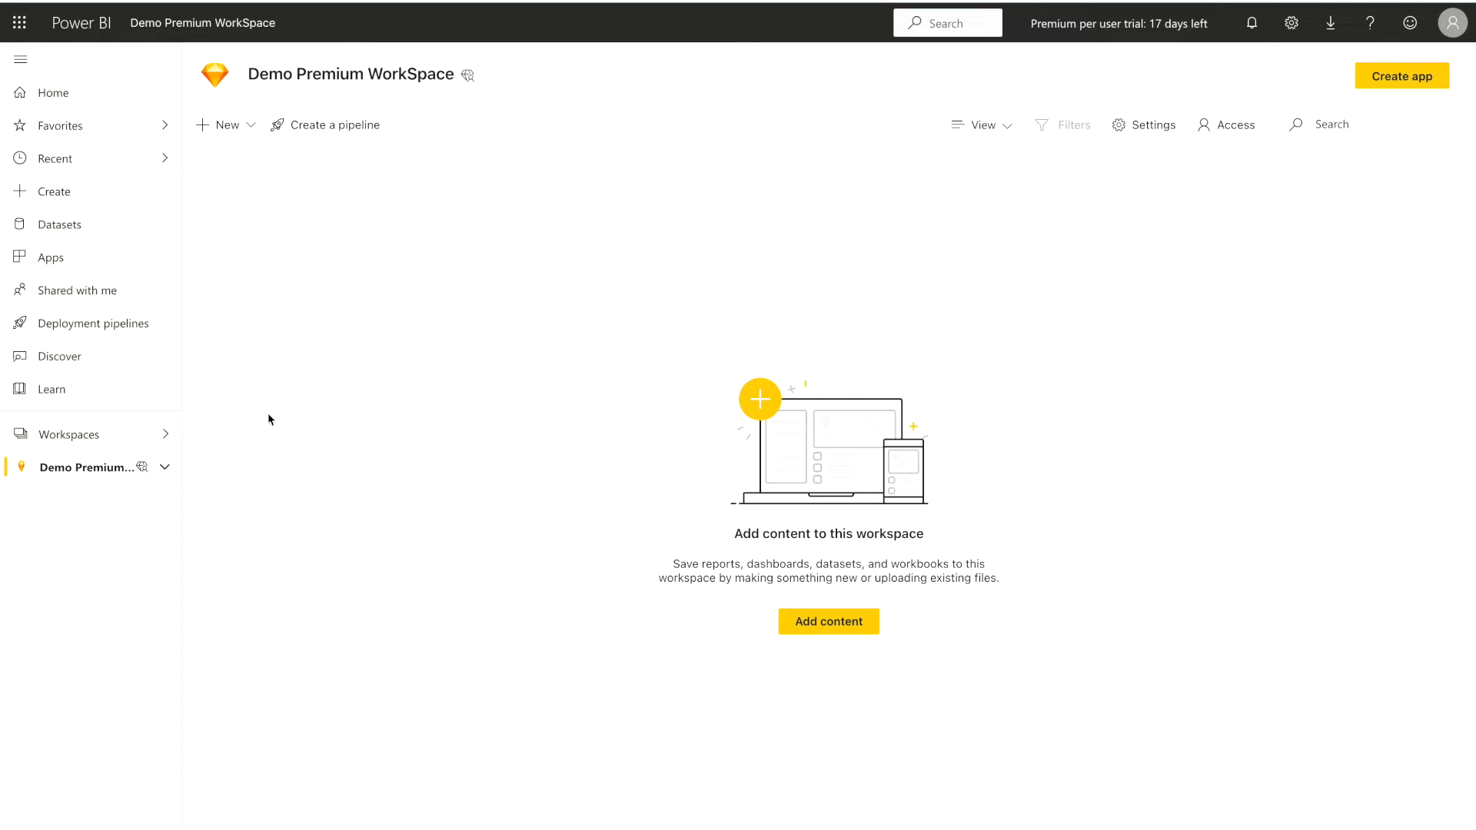
left_click(136, 446)
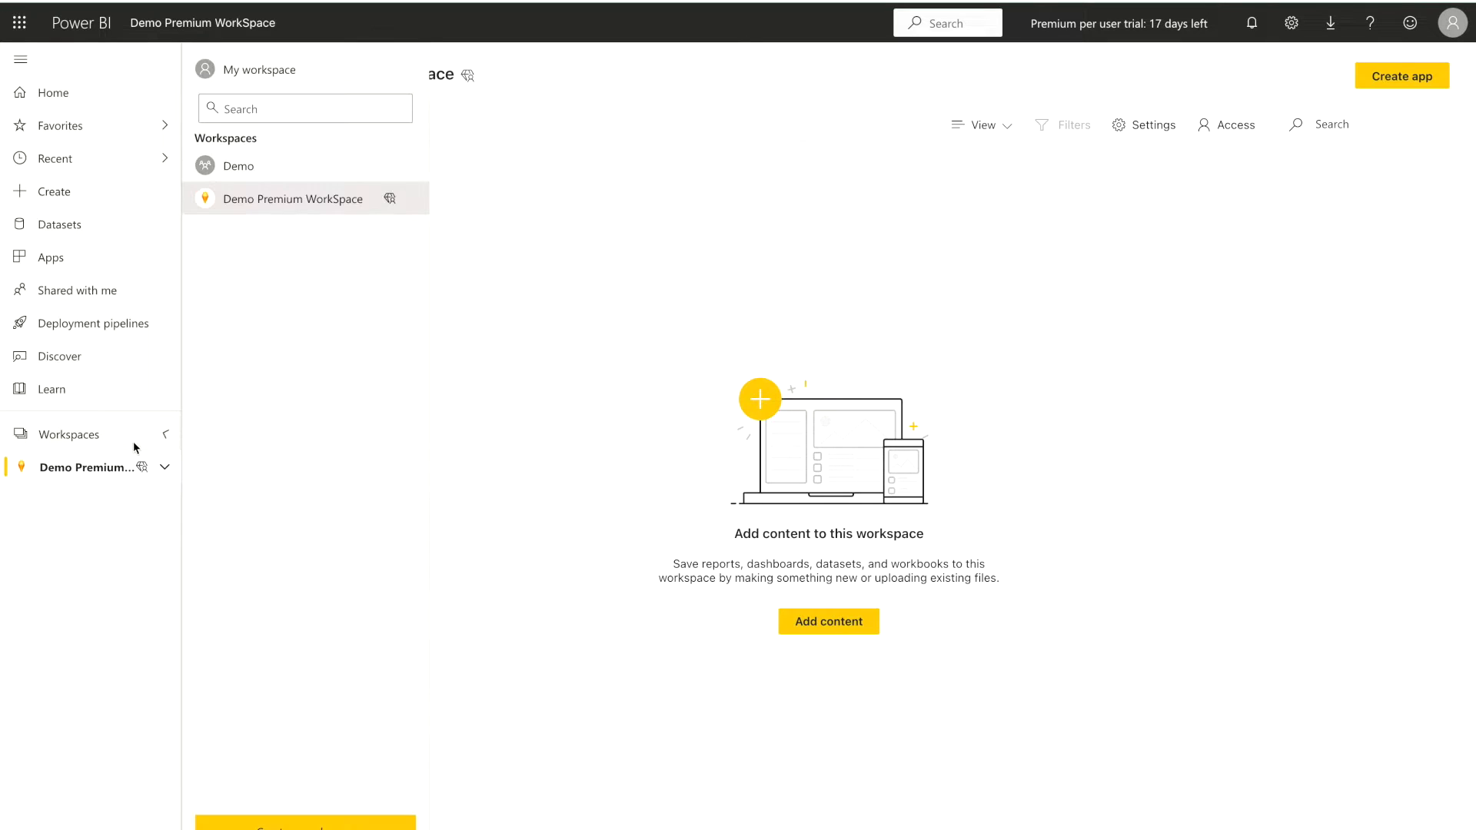
left_click(292, 165)
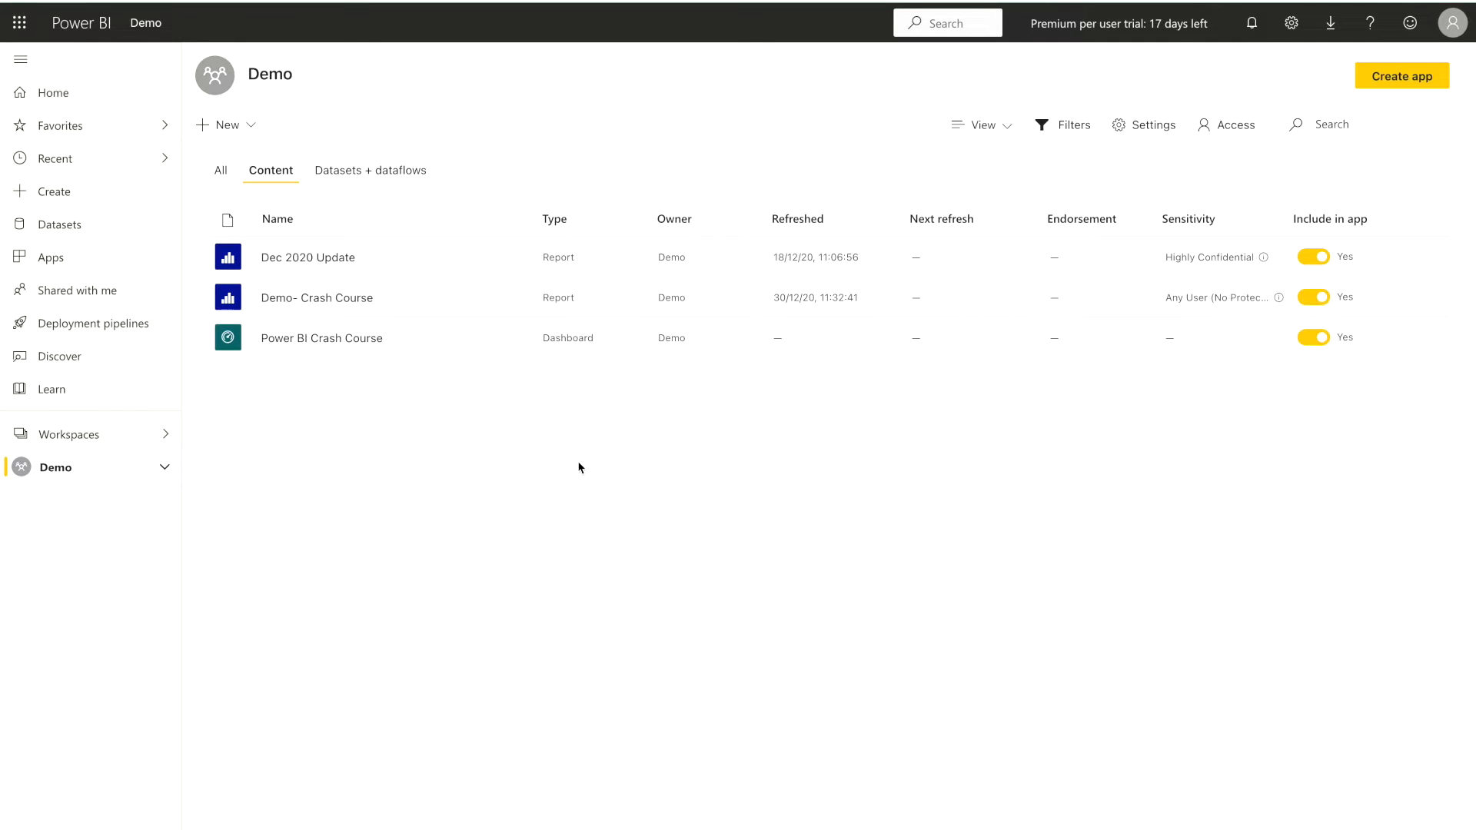
Review the Demo workspace's access settings and role selection, and close them without adding anyone
left_click(1233, 132)
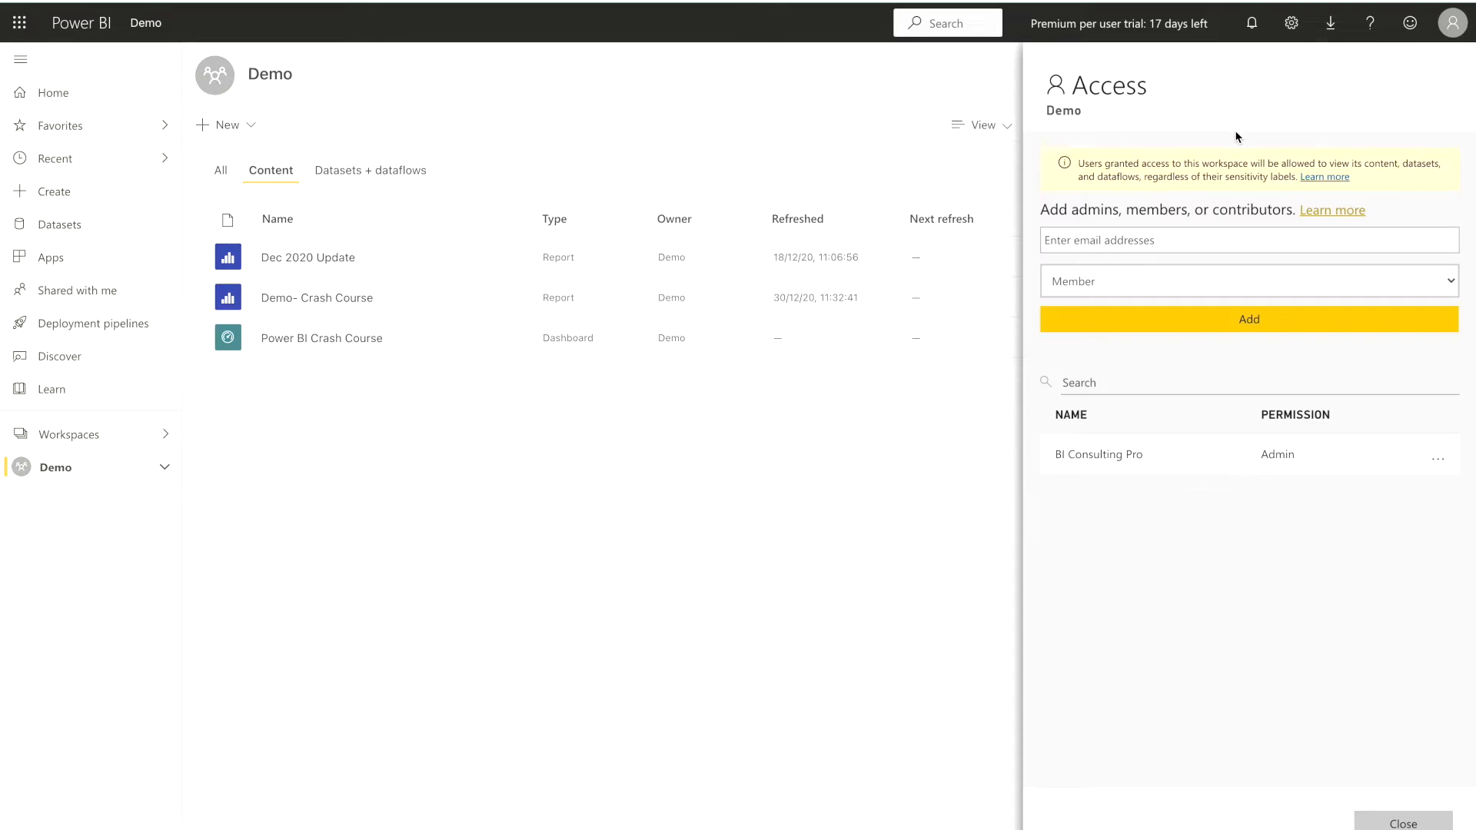
left_click(1186, 241)
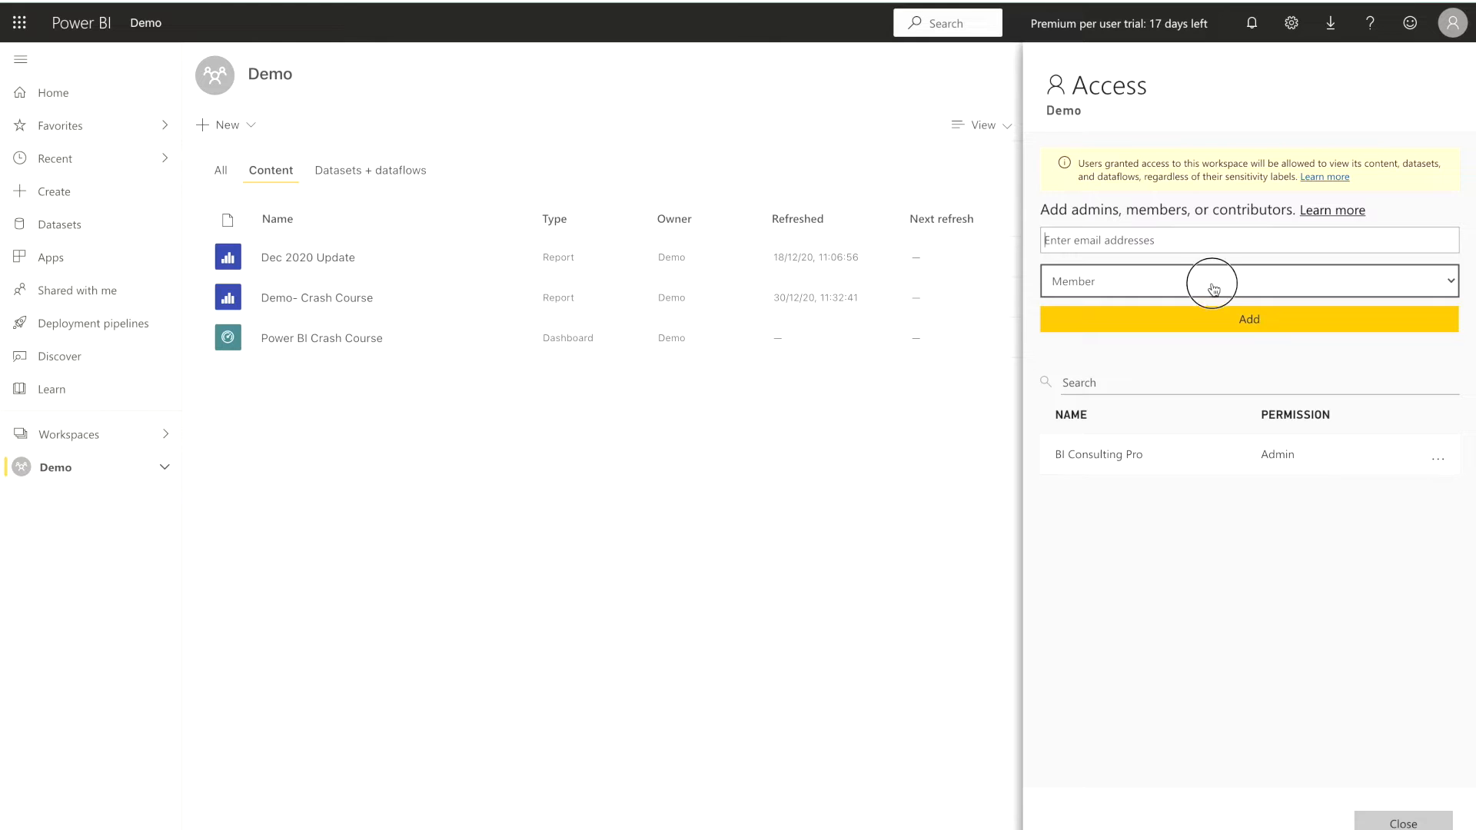
left_click(1213, 289)
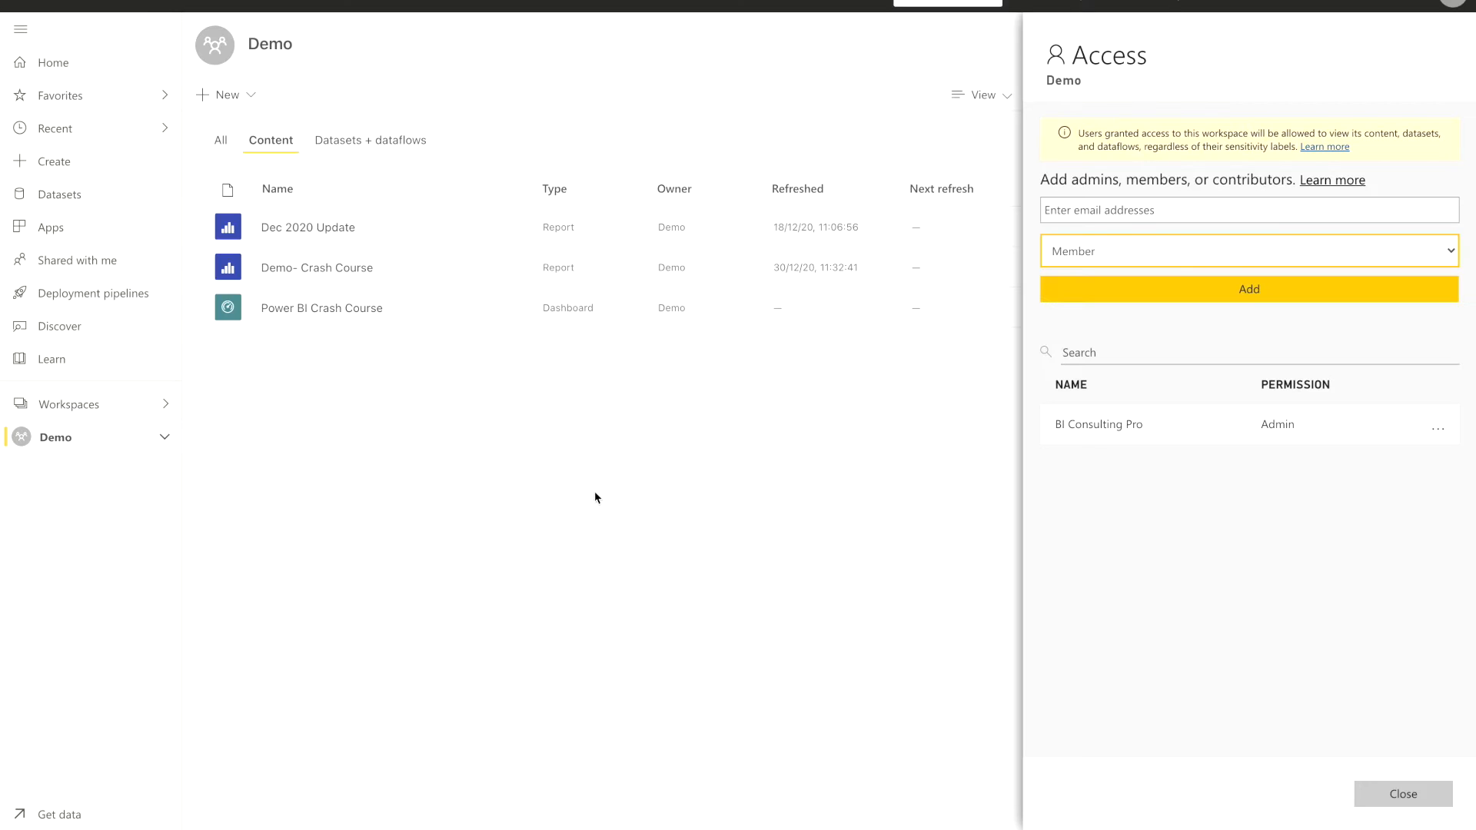
left_click(1364, 802)
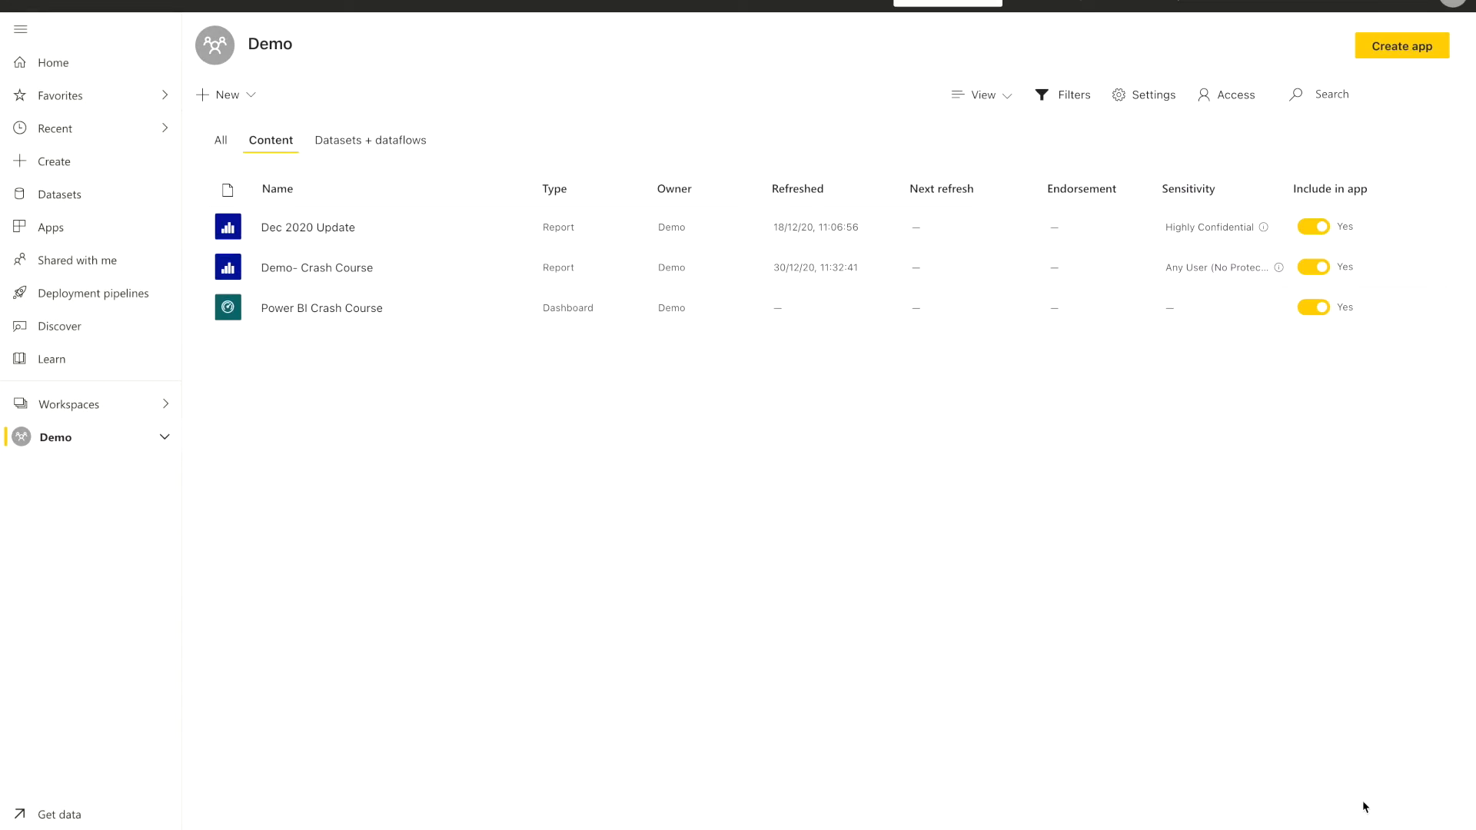
Examine the advanced settings for a new workspace, including the contributor app-update security option, and cancel its creation
left_click(128, 405)
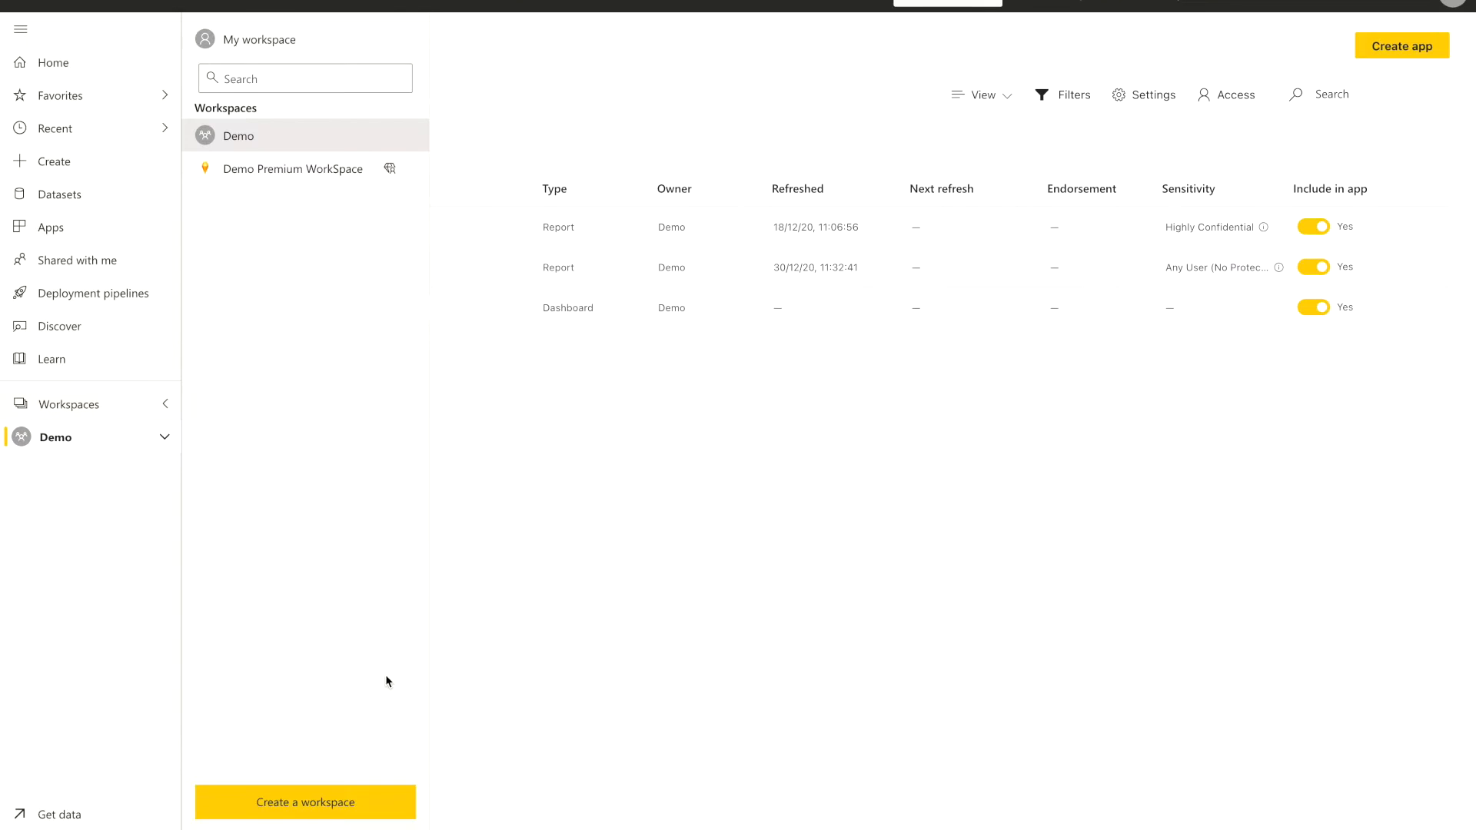
left_click(331, 800)
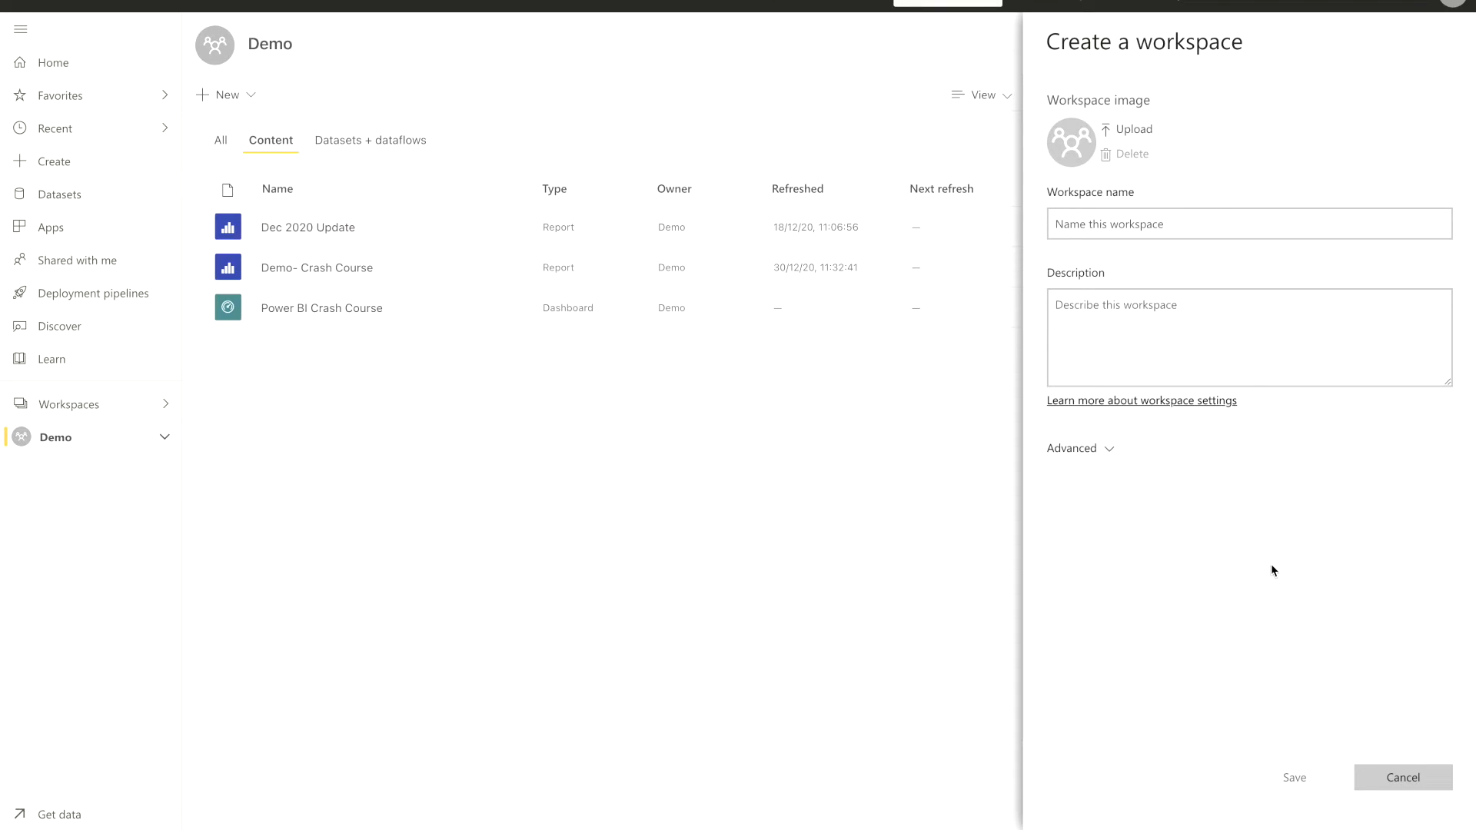
left_click(1070, 450)
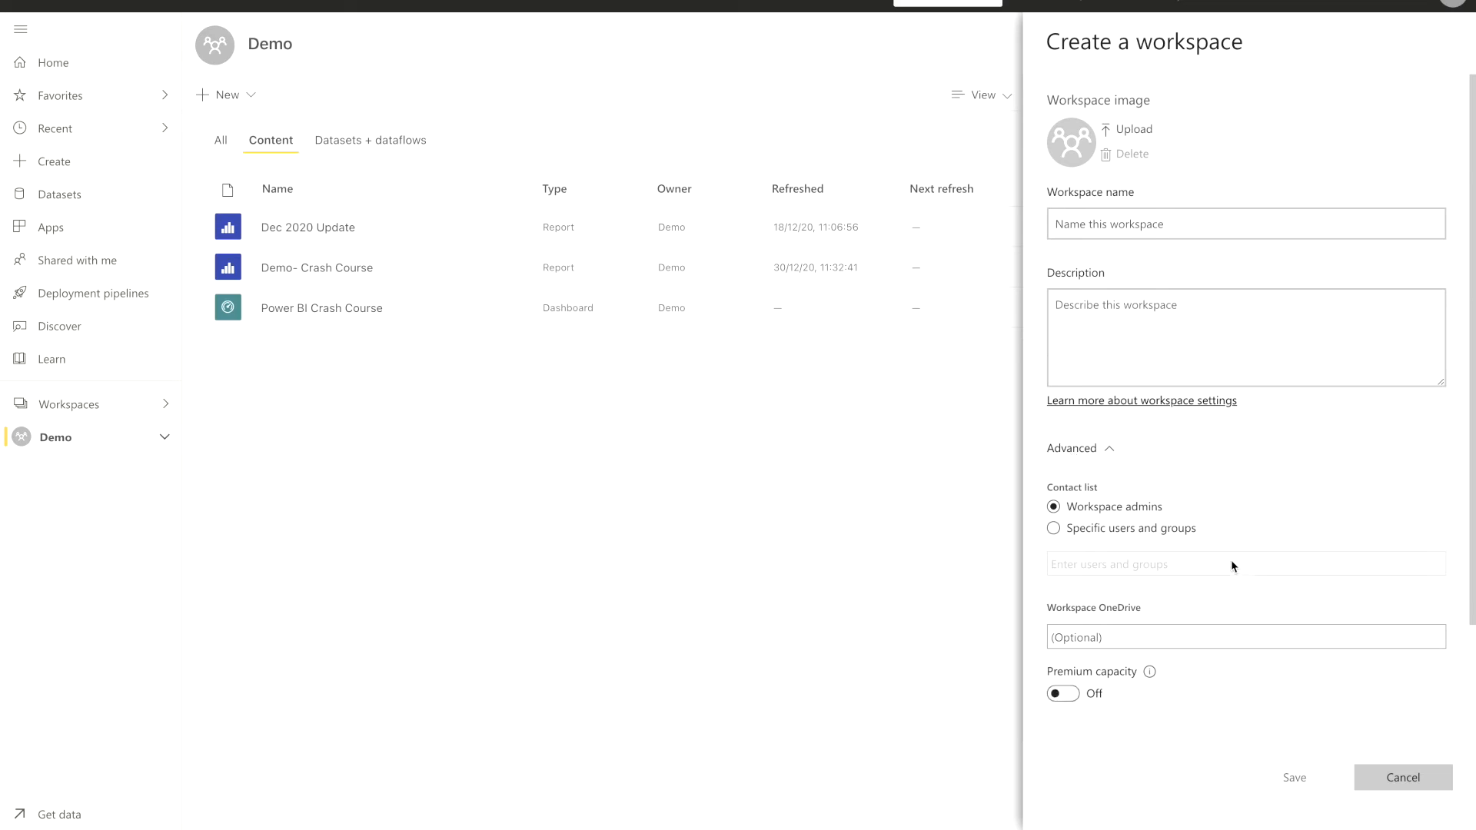
scroll(1230, 560, "down", 2)
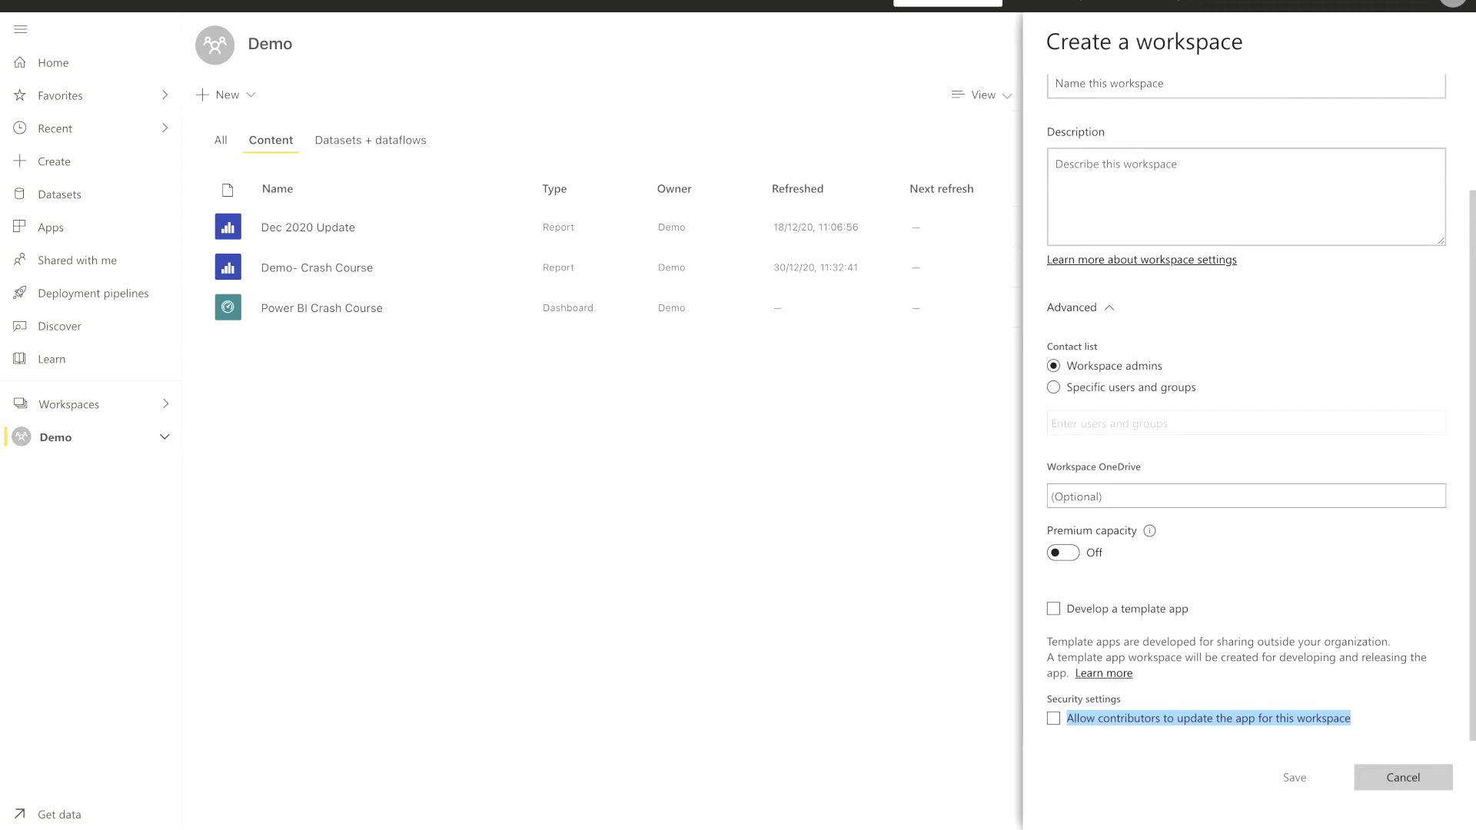
left_click(1410, 778)
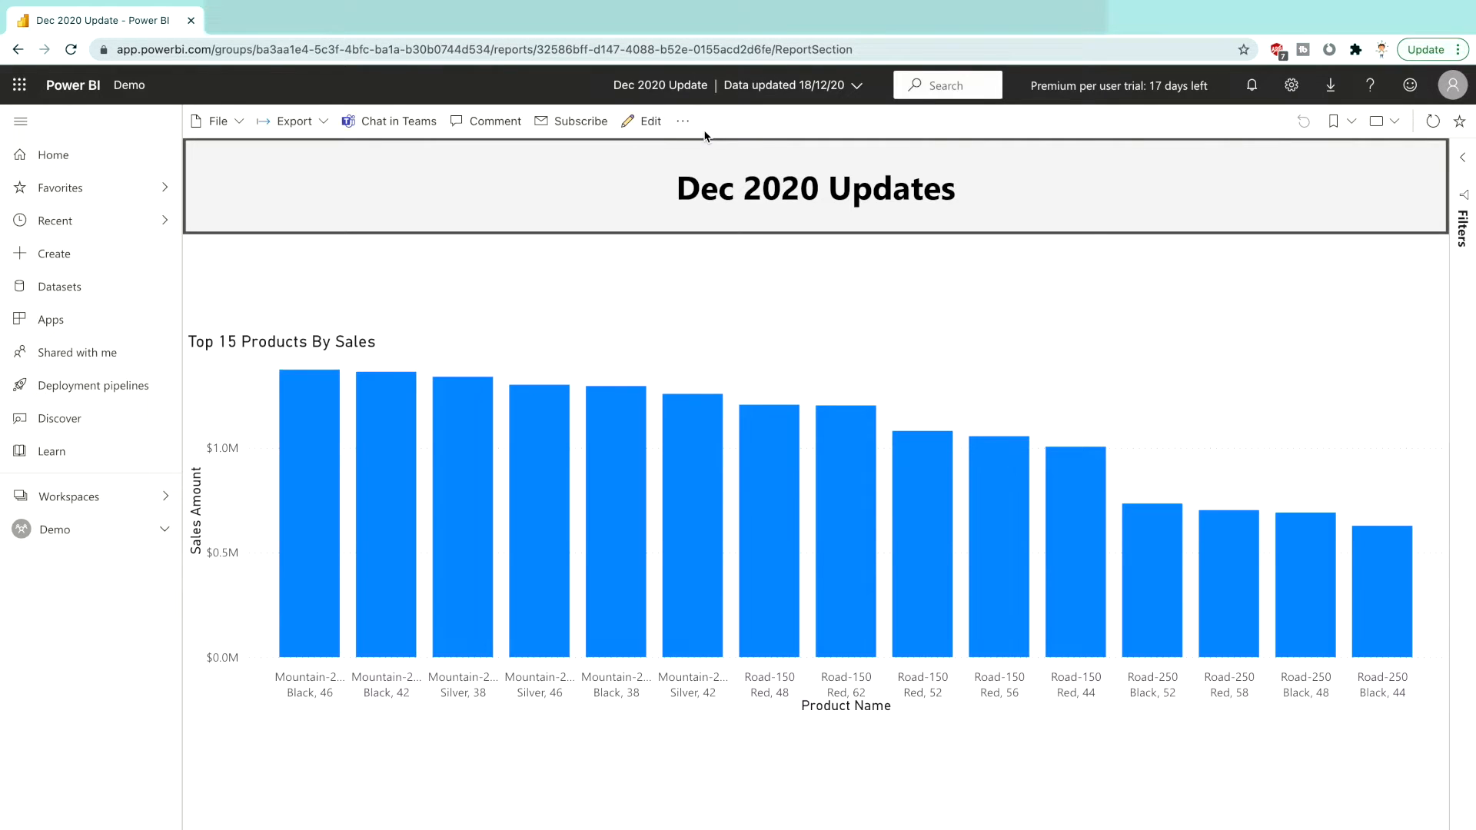
Open the email subscriptions of the Dec 2020 Update report and start a new subscription
left_click(581, 126)
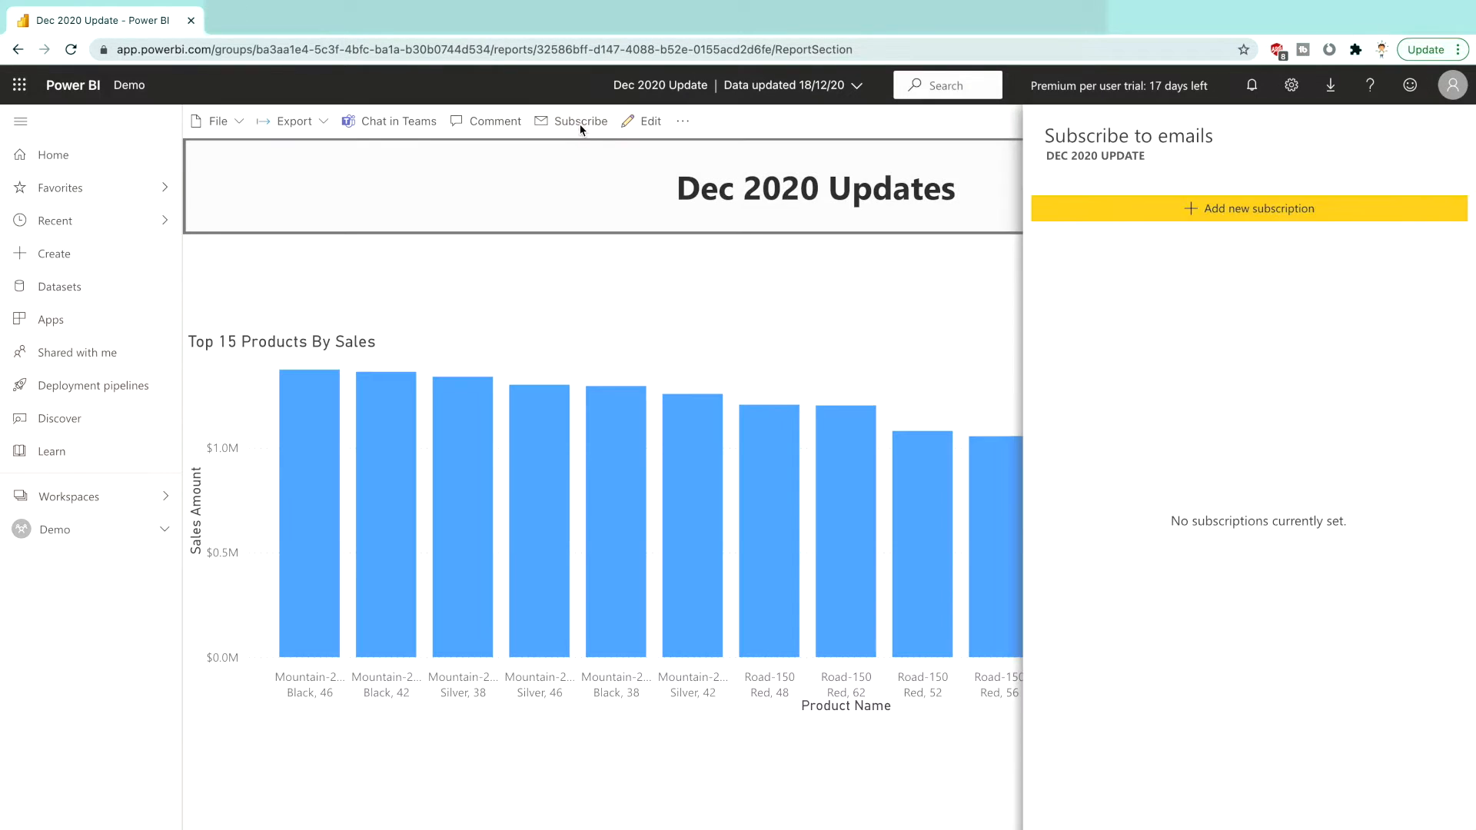
left_click(1132, 223)
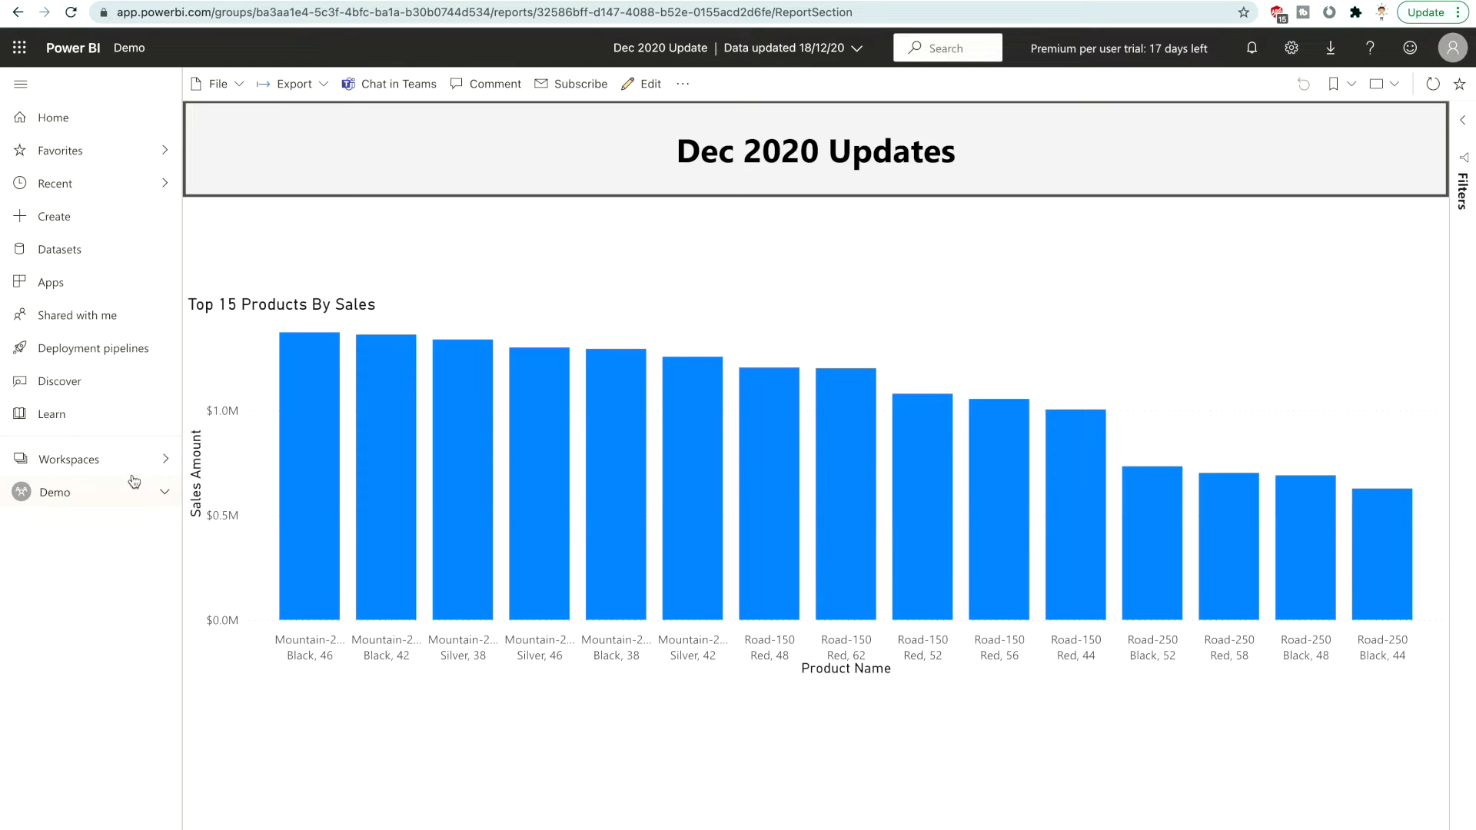
Return to the Demo workspace and start creating an app from its included content
left_click(127, 461)
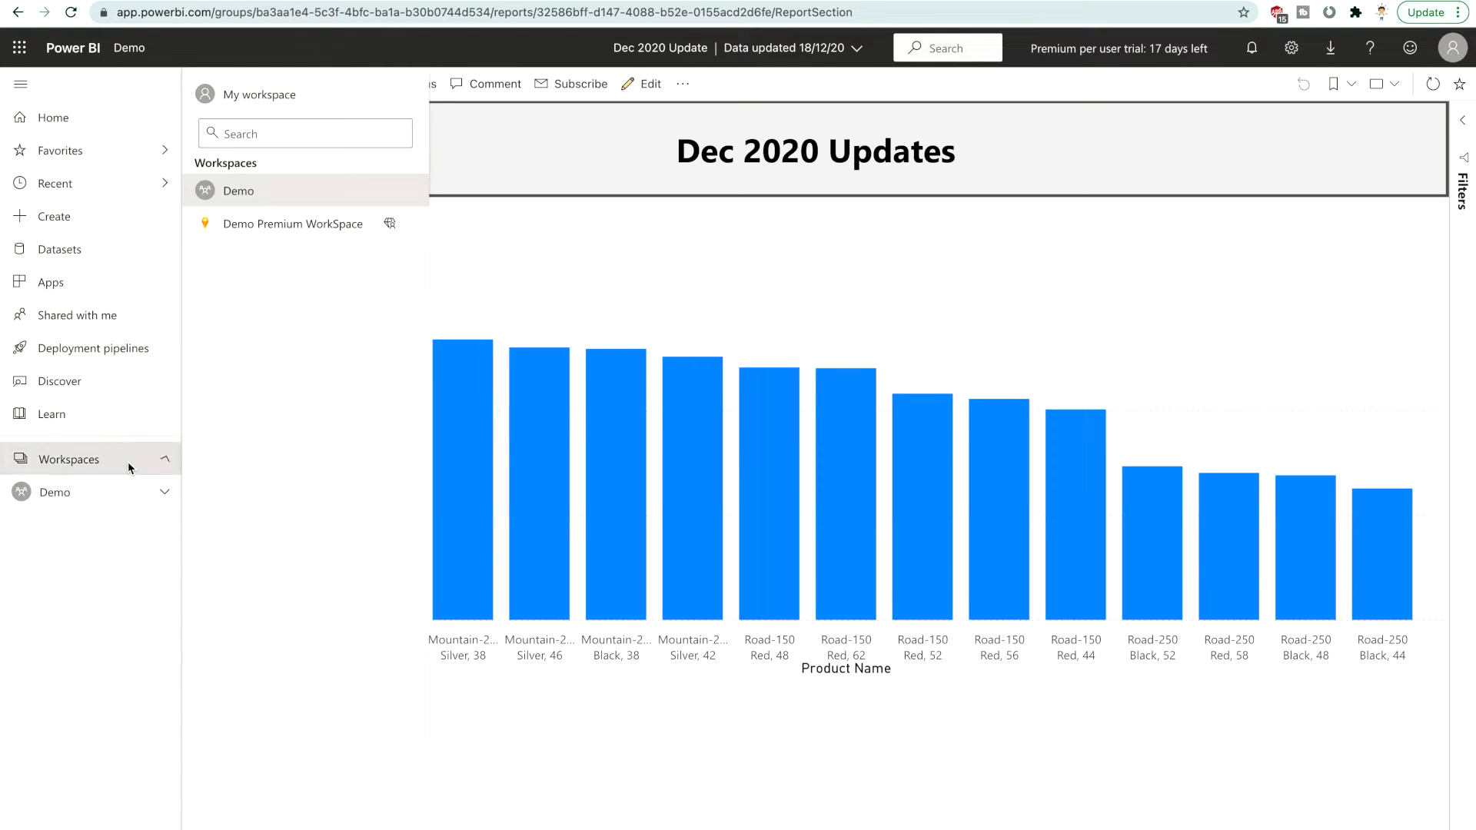
left_click(99, 494)
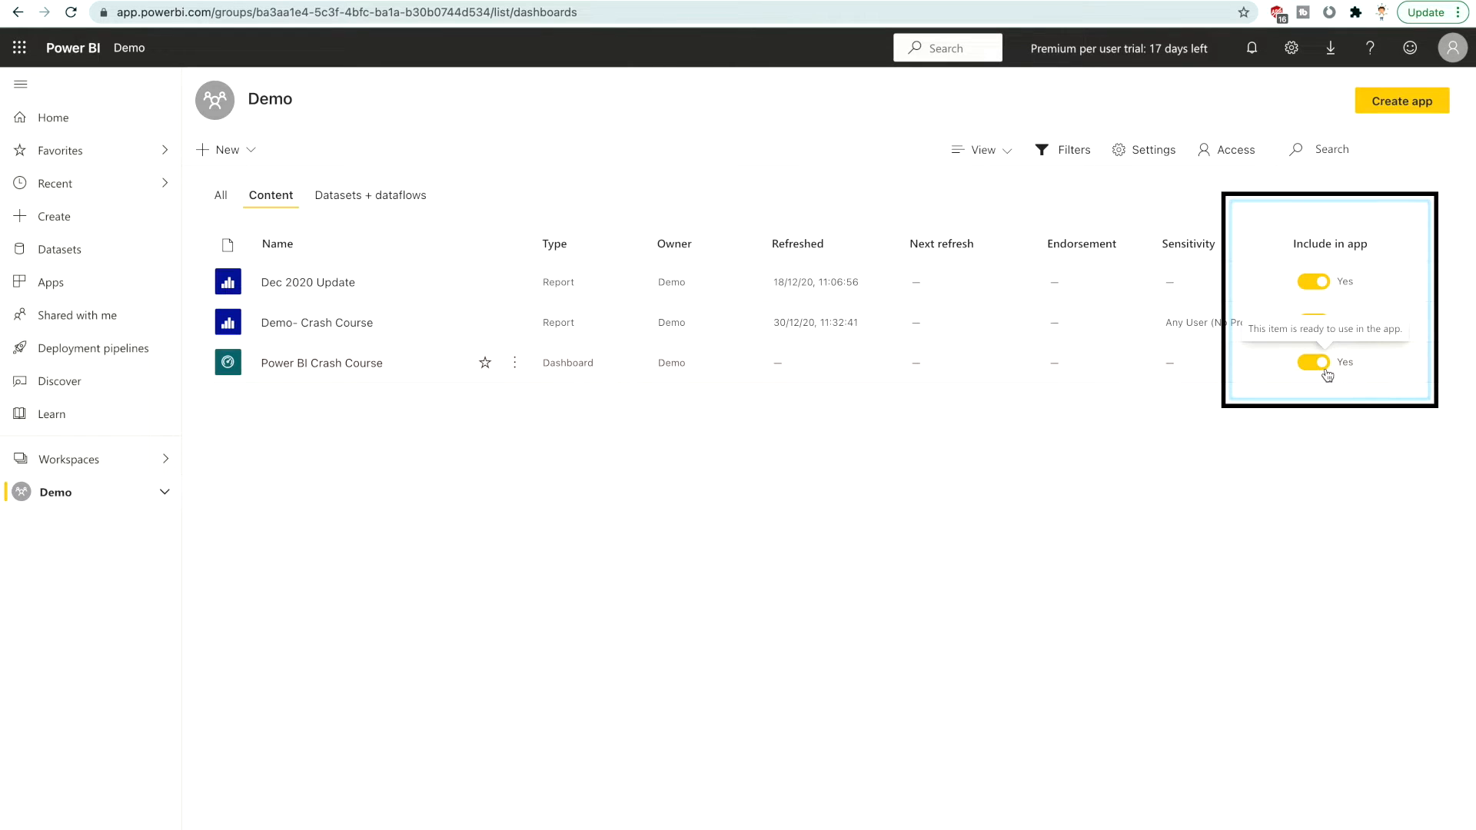
left_click(1415, 113)
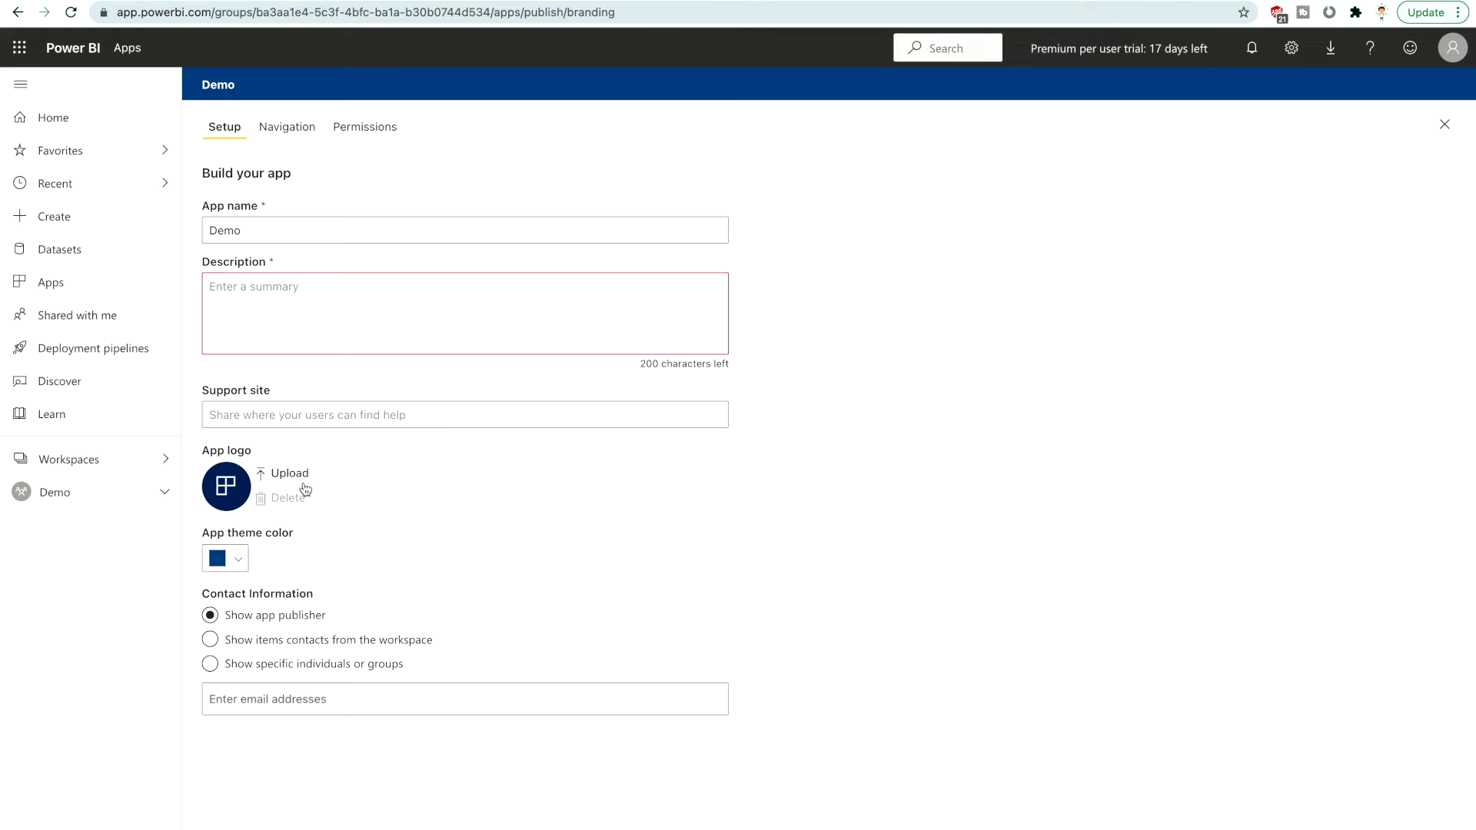
Review the Demo app's navigation and permissions settings, and cancel the app without publishing it
left_click(279, 135)
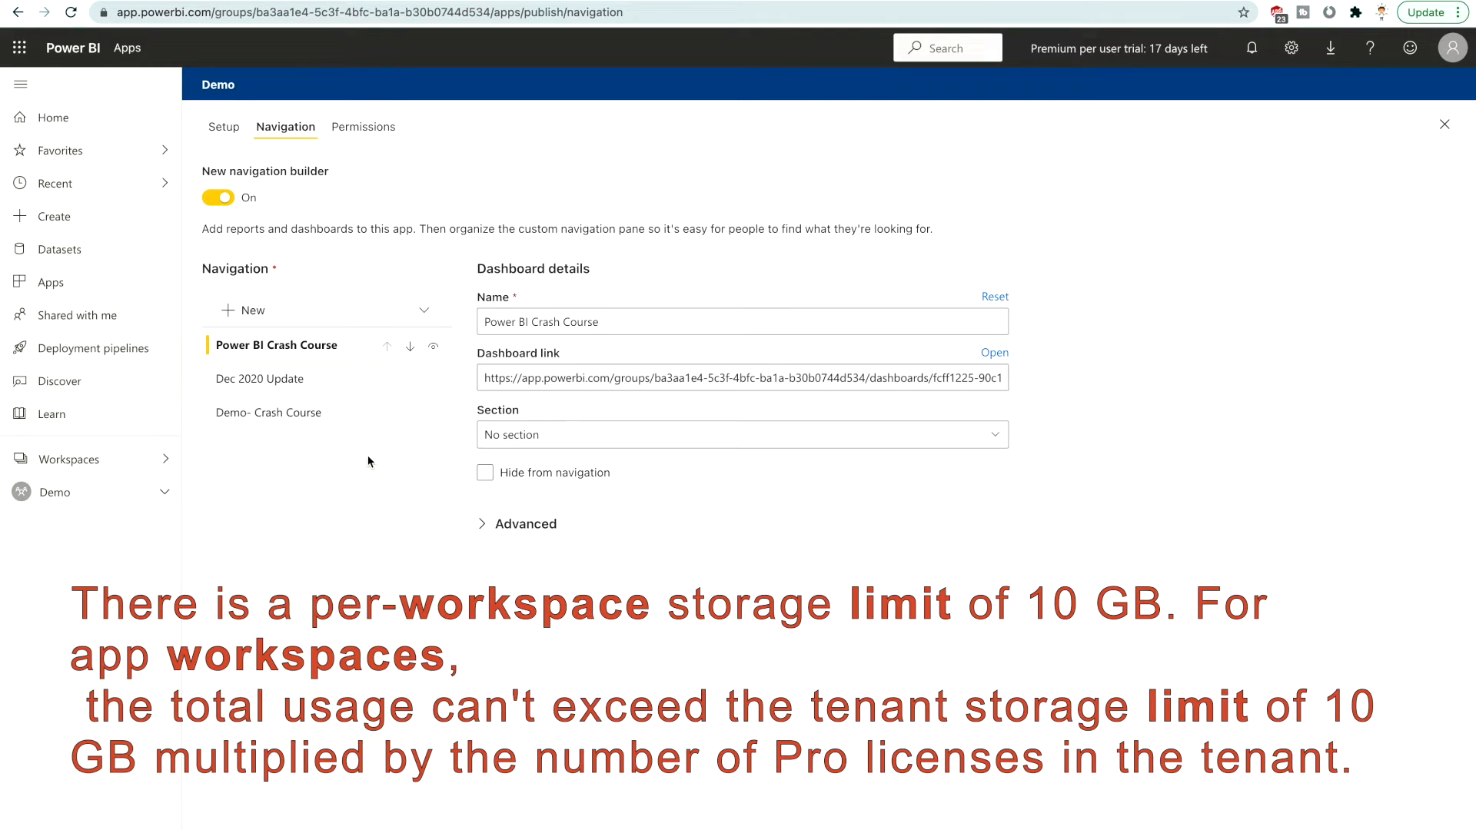
mouse_move(368, 382)
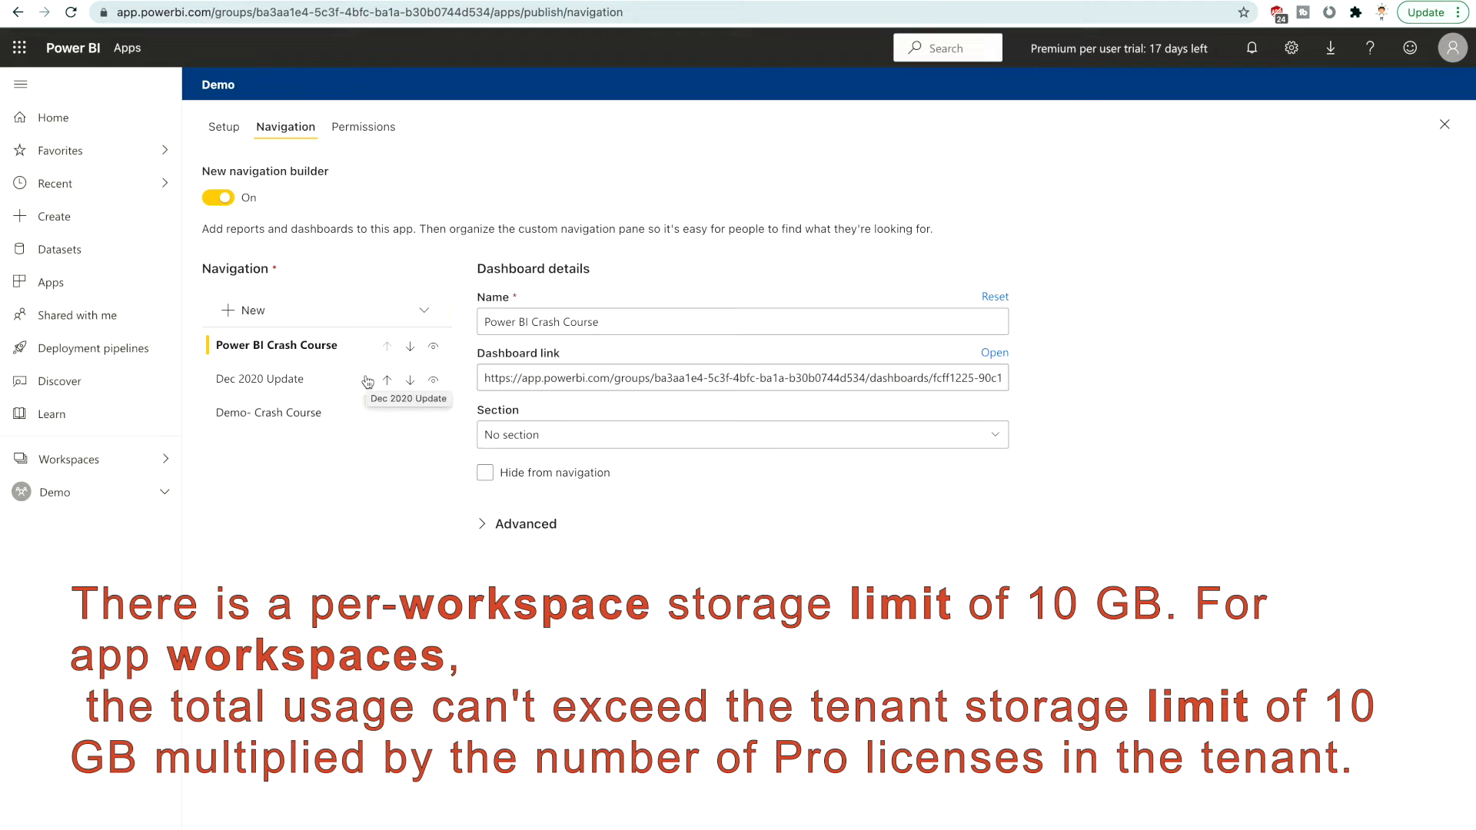
mouse_move(358, 414)
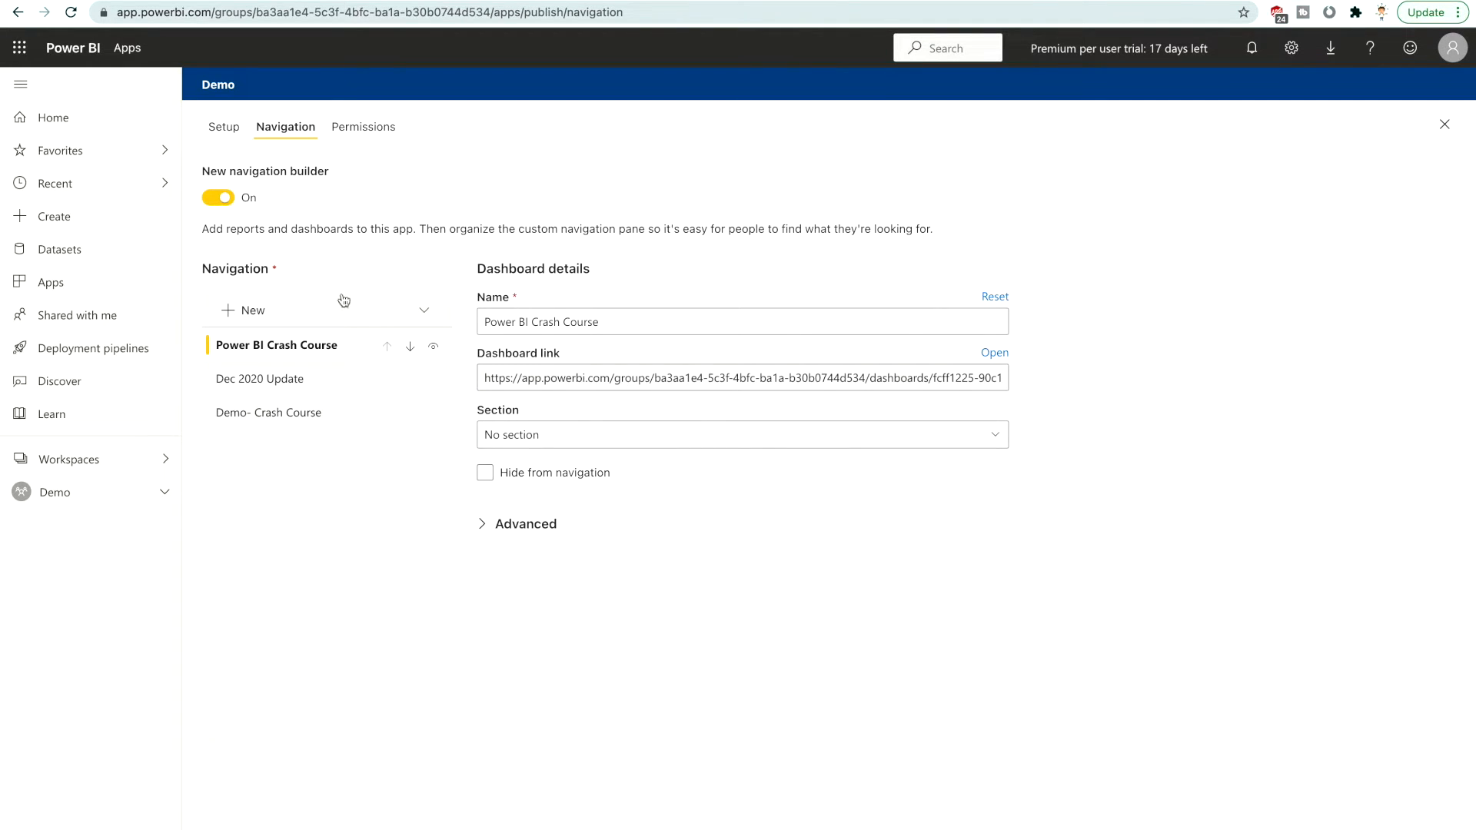
left_click(362, 128)
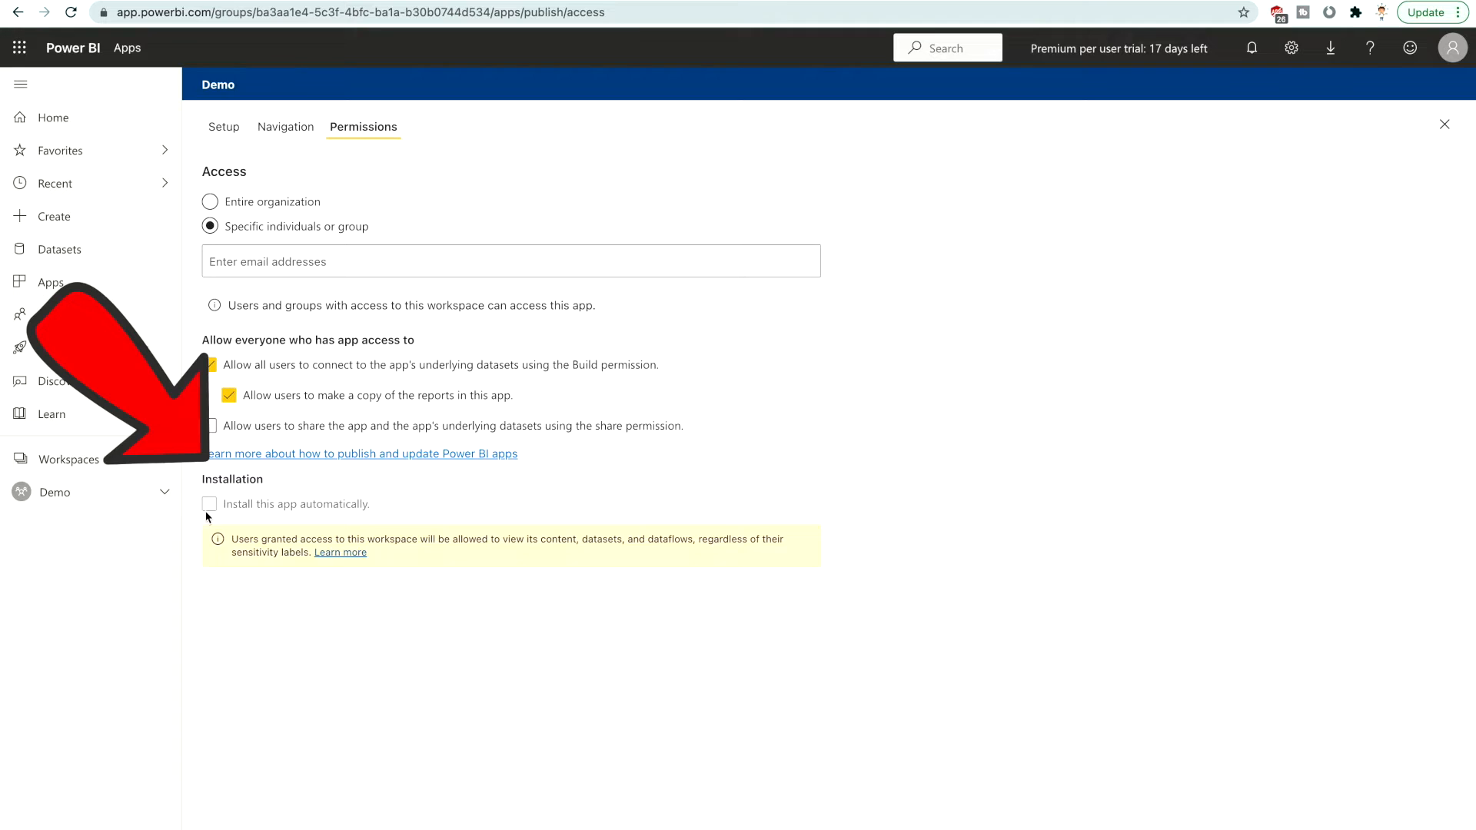
mouse_move(251, 519)
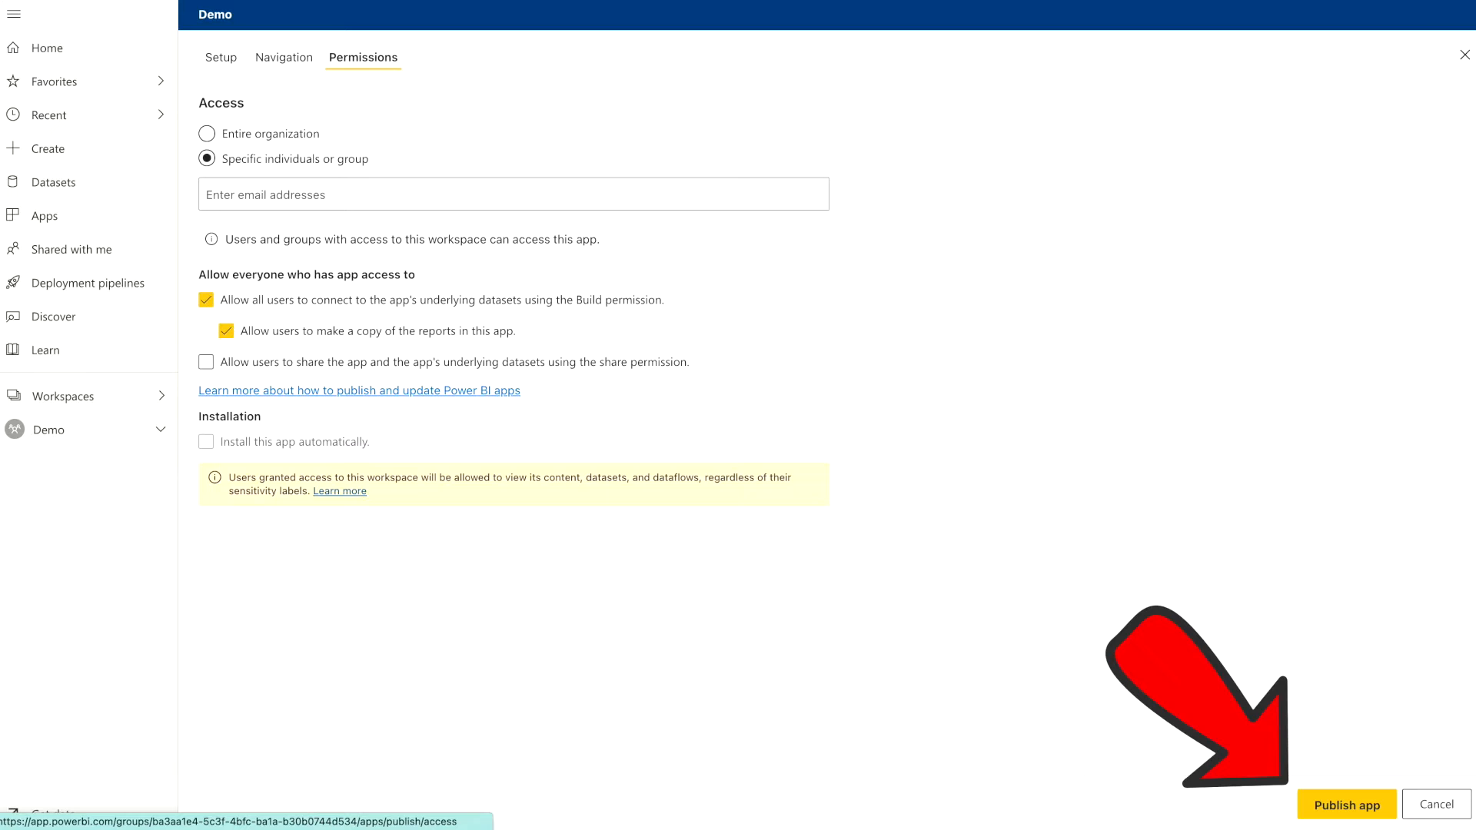
left_click(1432, 809)
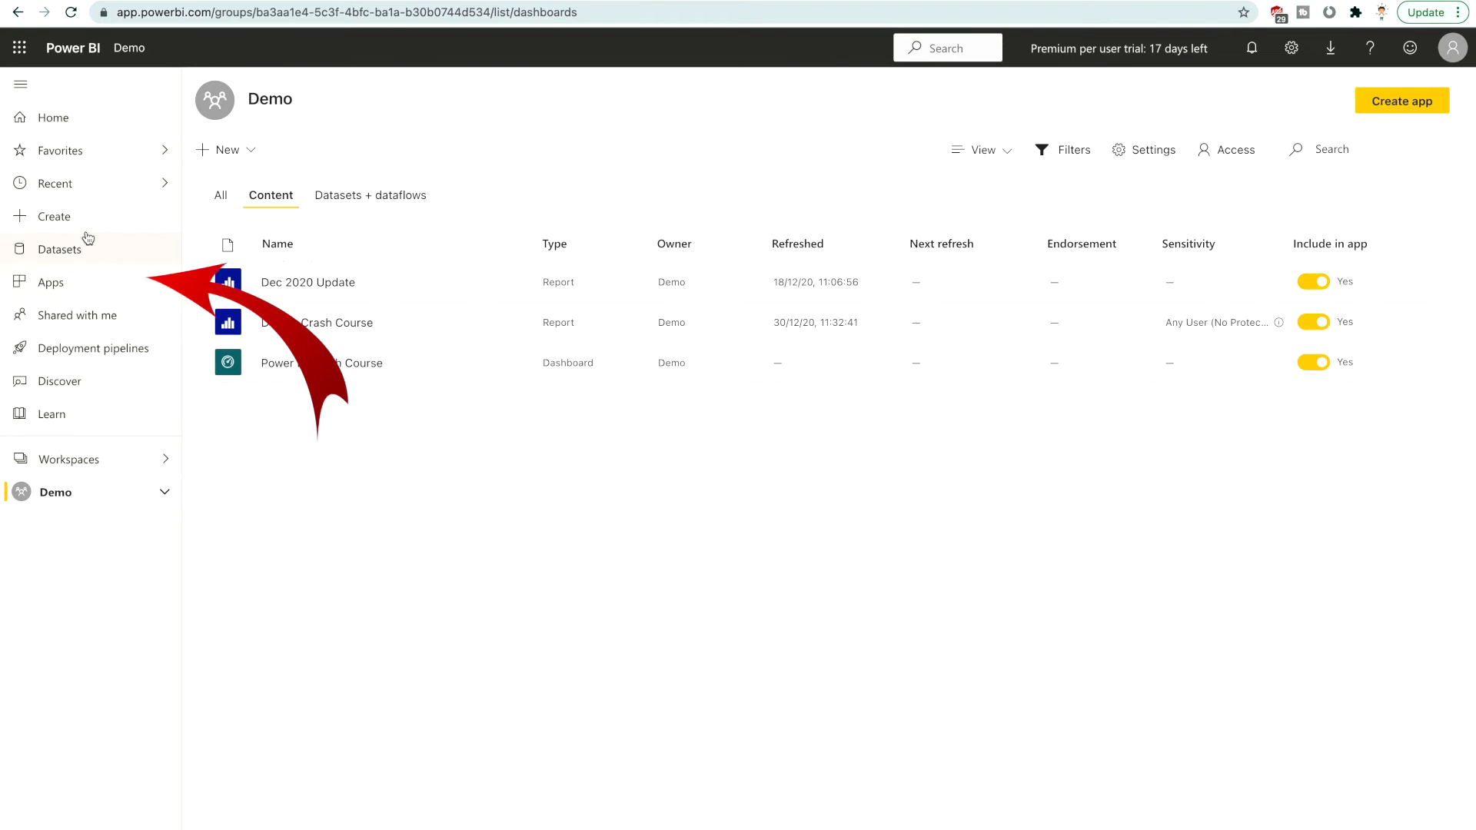
View the apps list and its option for getting apps, and return to the Demo workspace
left_click(54, 295)
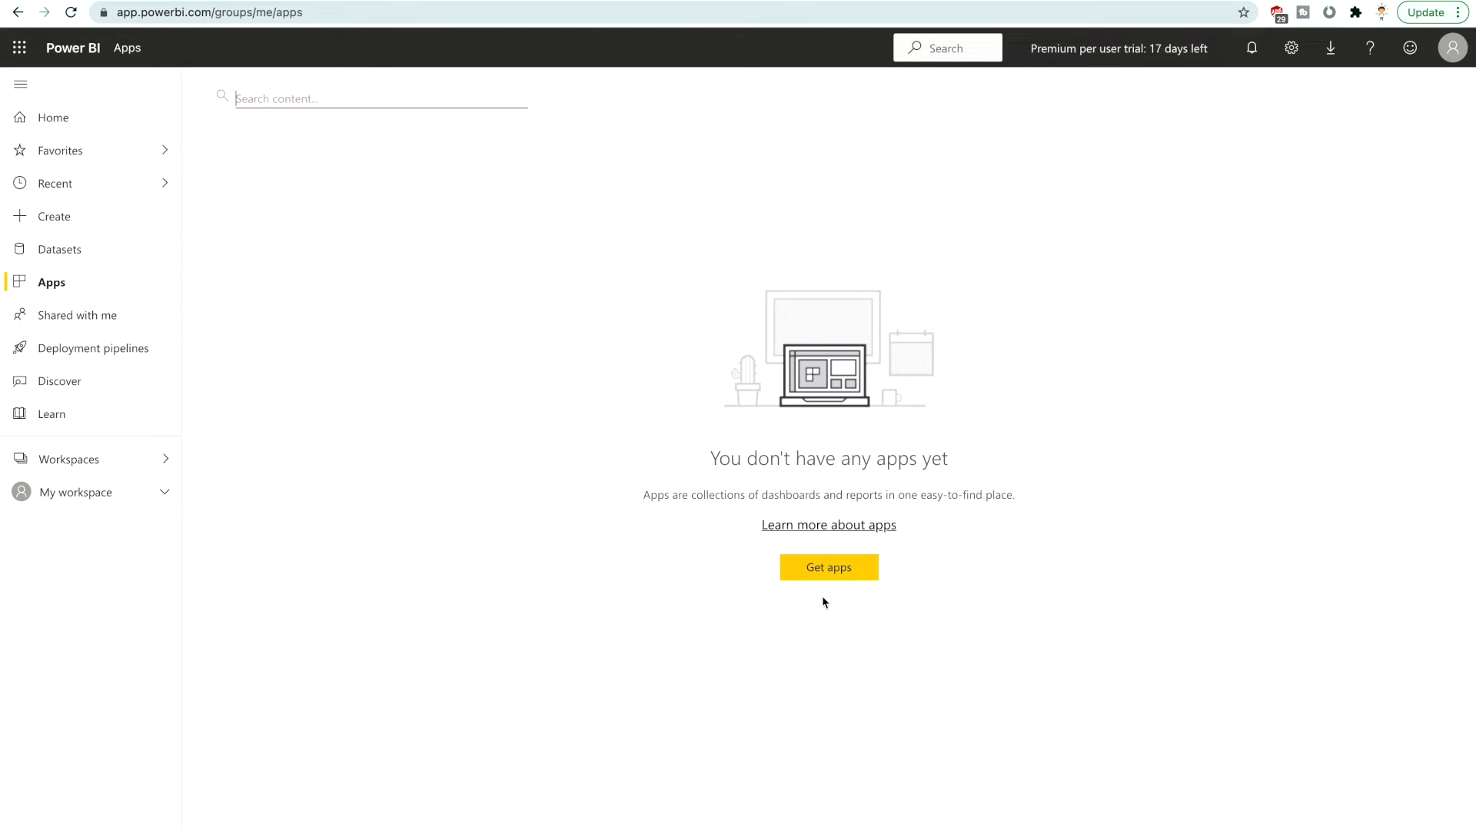
left_click(844, 567)
left_click(141, 467)
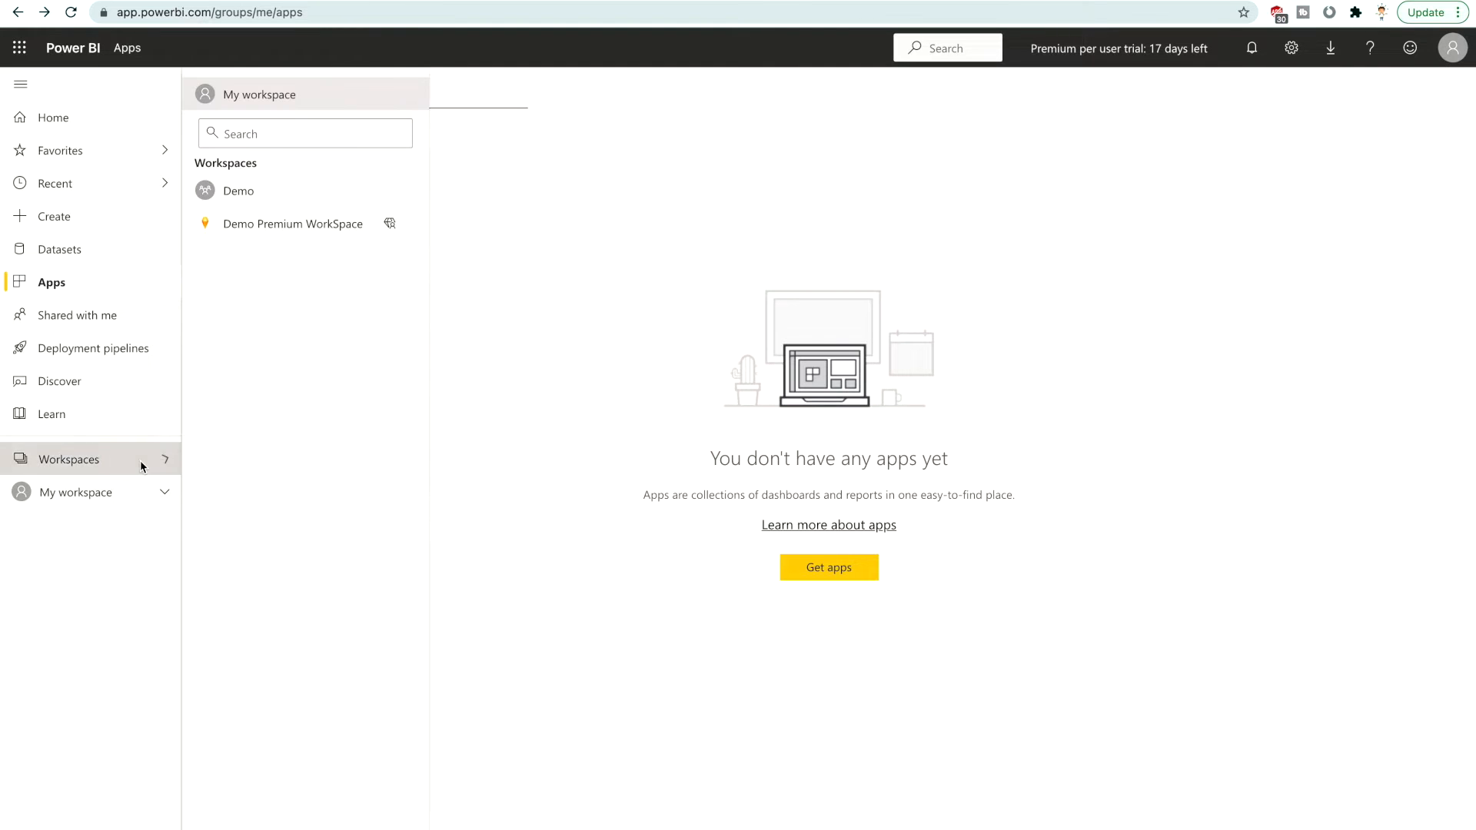
left_click(283, 189)
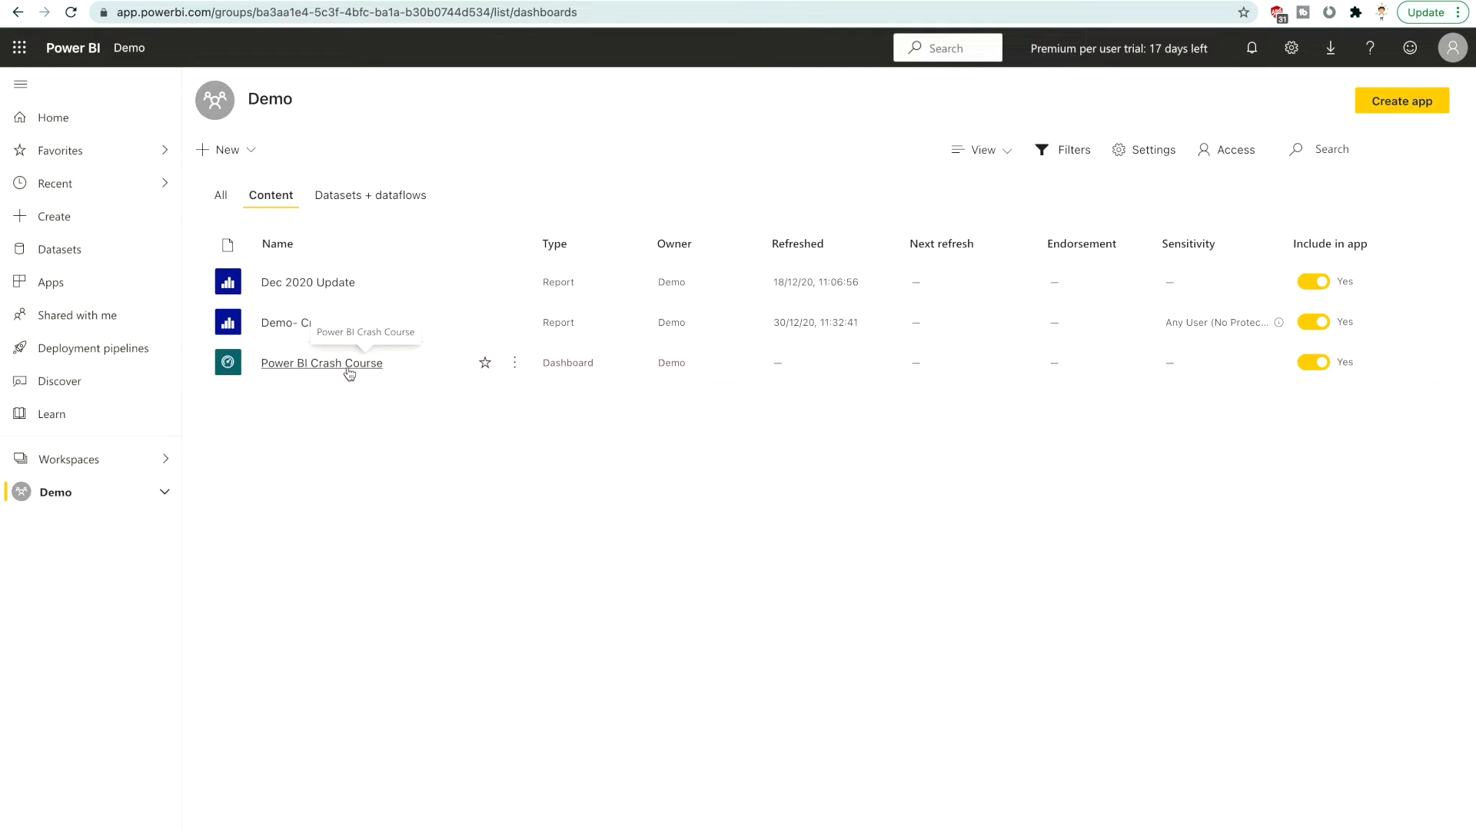
Review the Power BI Crash Course dashboard's sharing options and access list, and close them without granting access
left_click(347, 368)
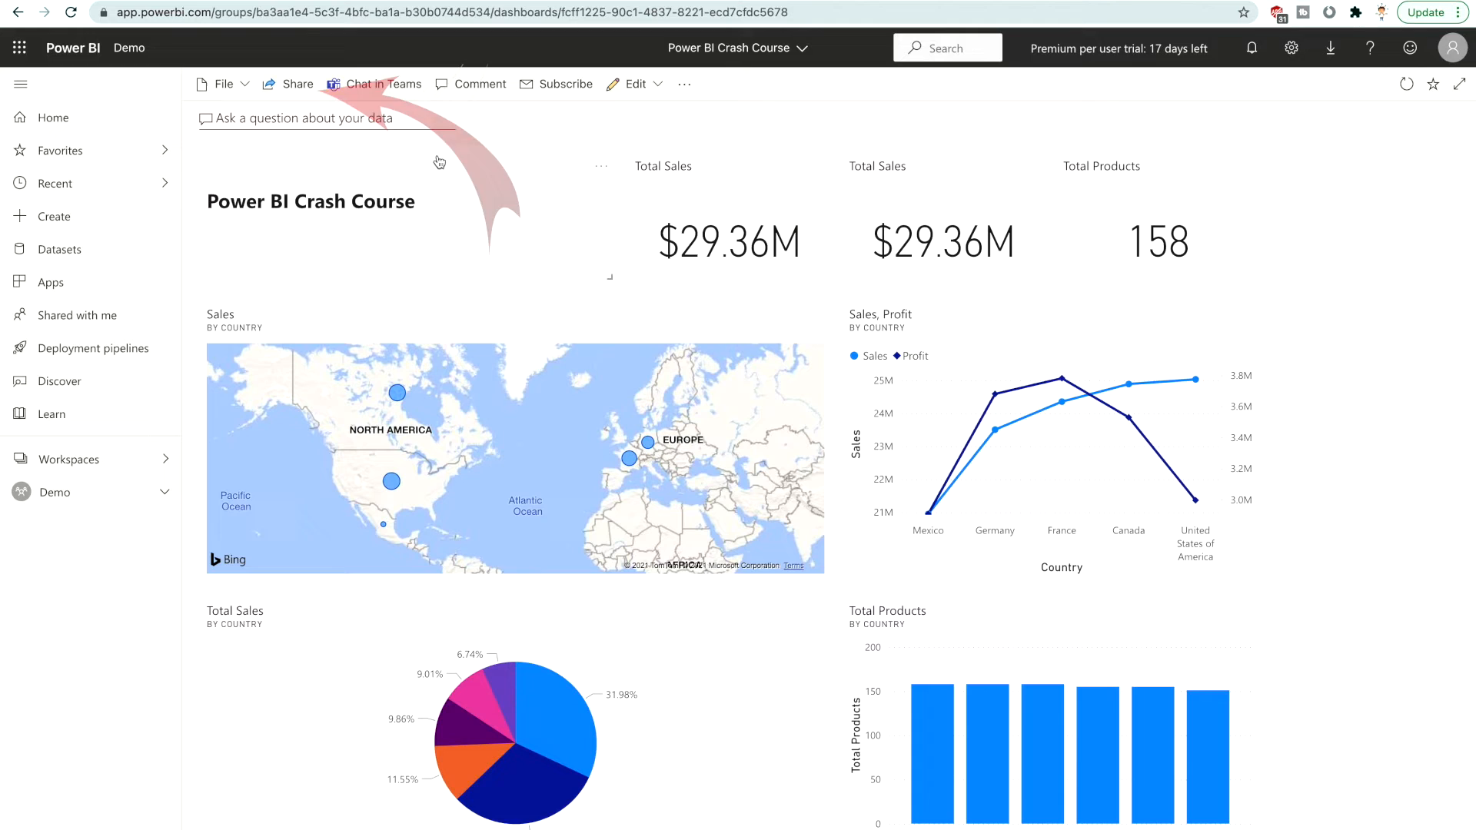
left_click(287, 97)
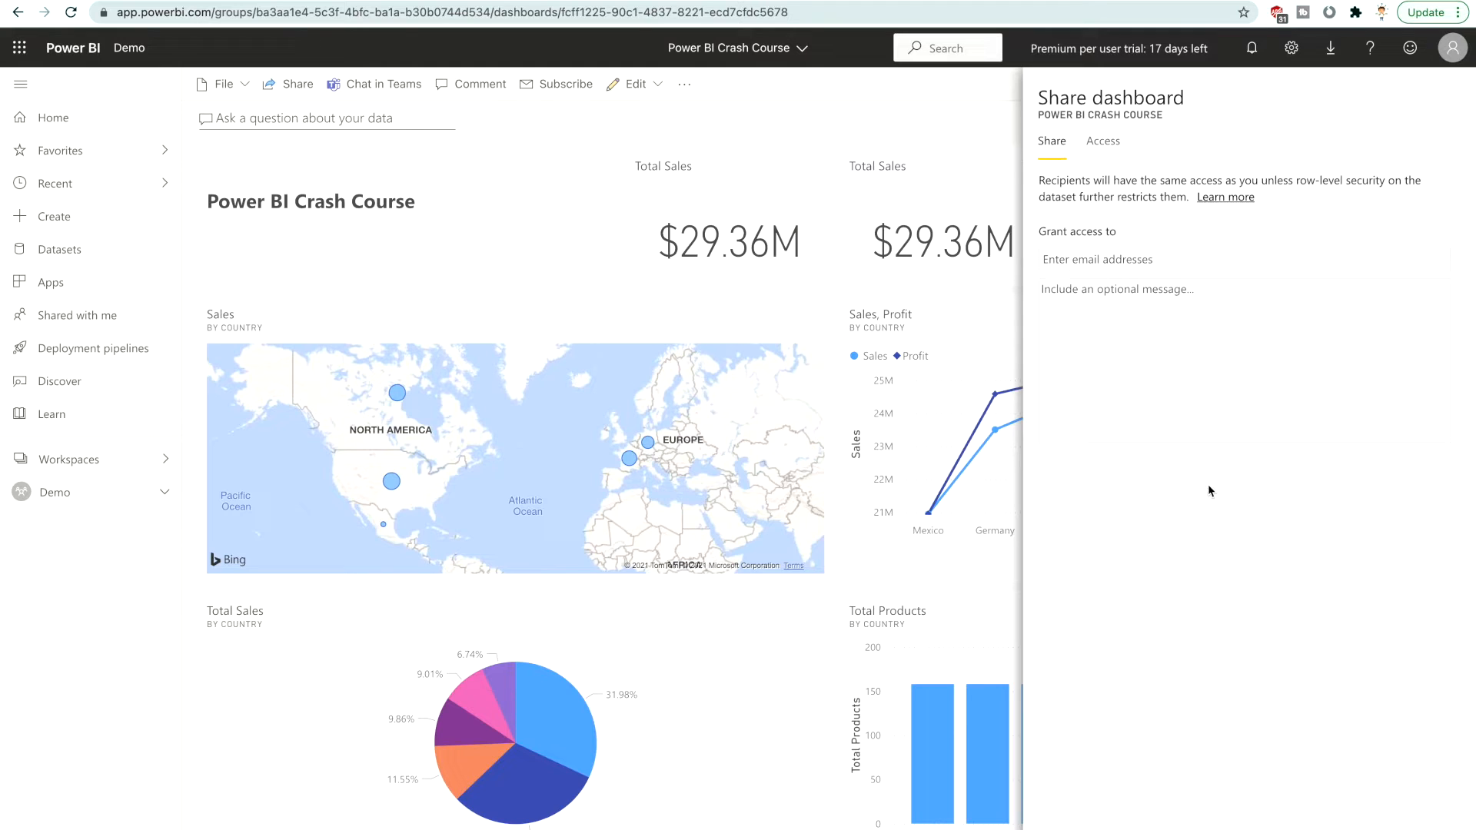
left_click(1102, 146)
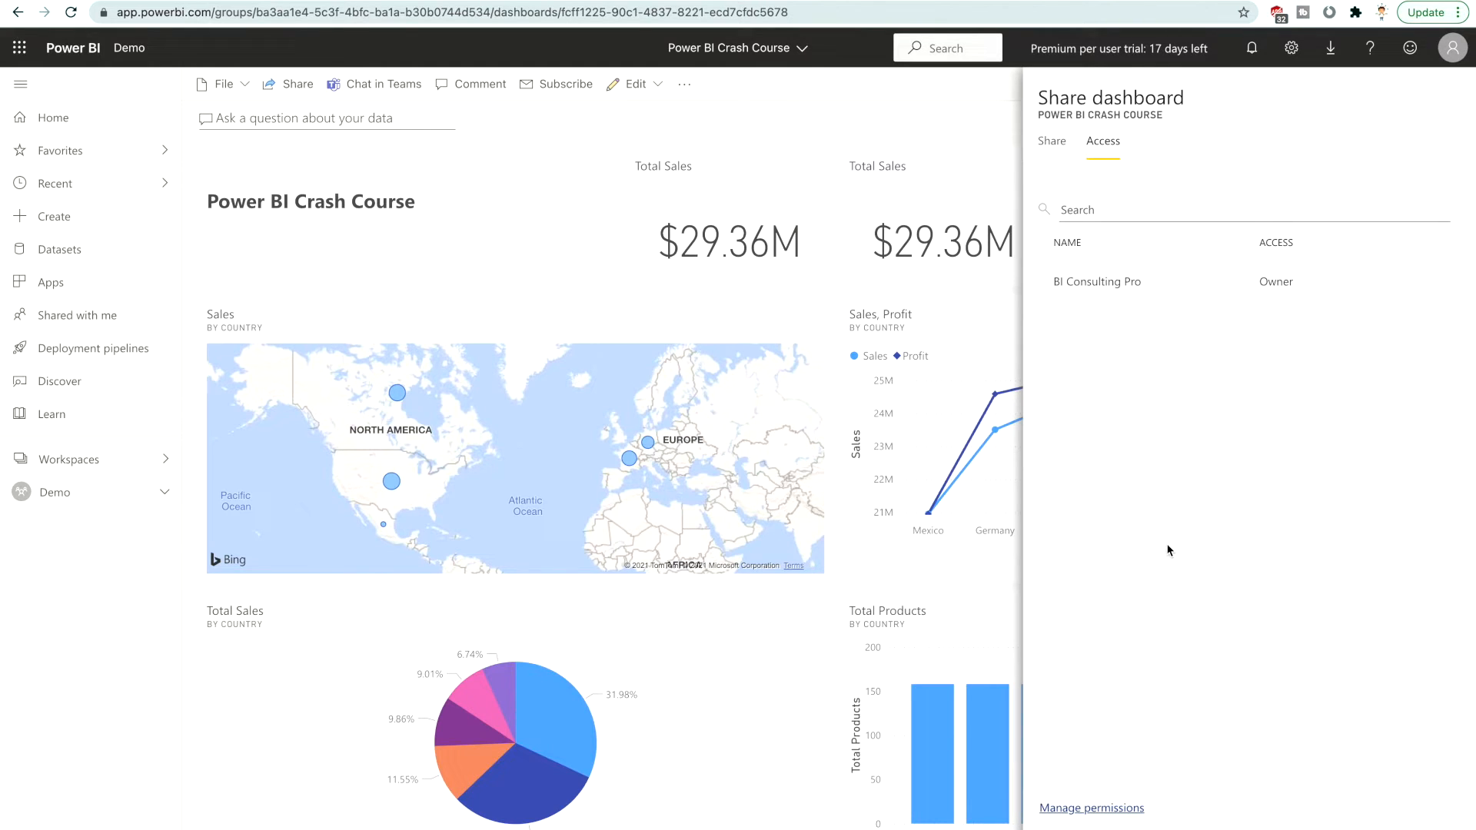
key("Escape")
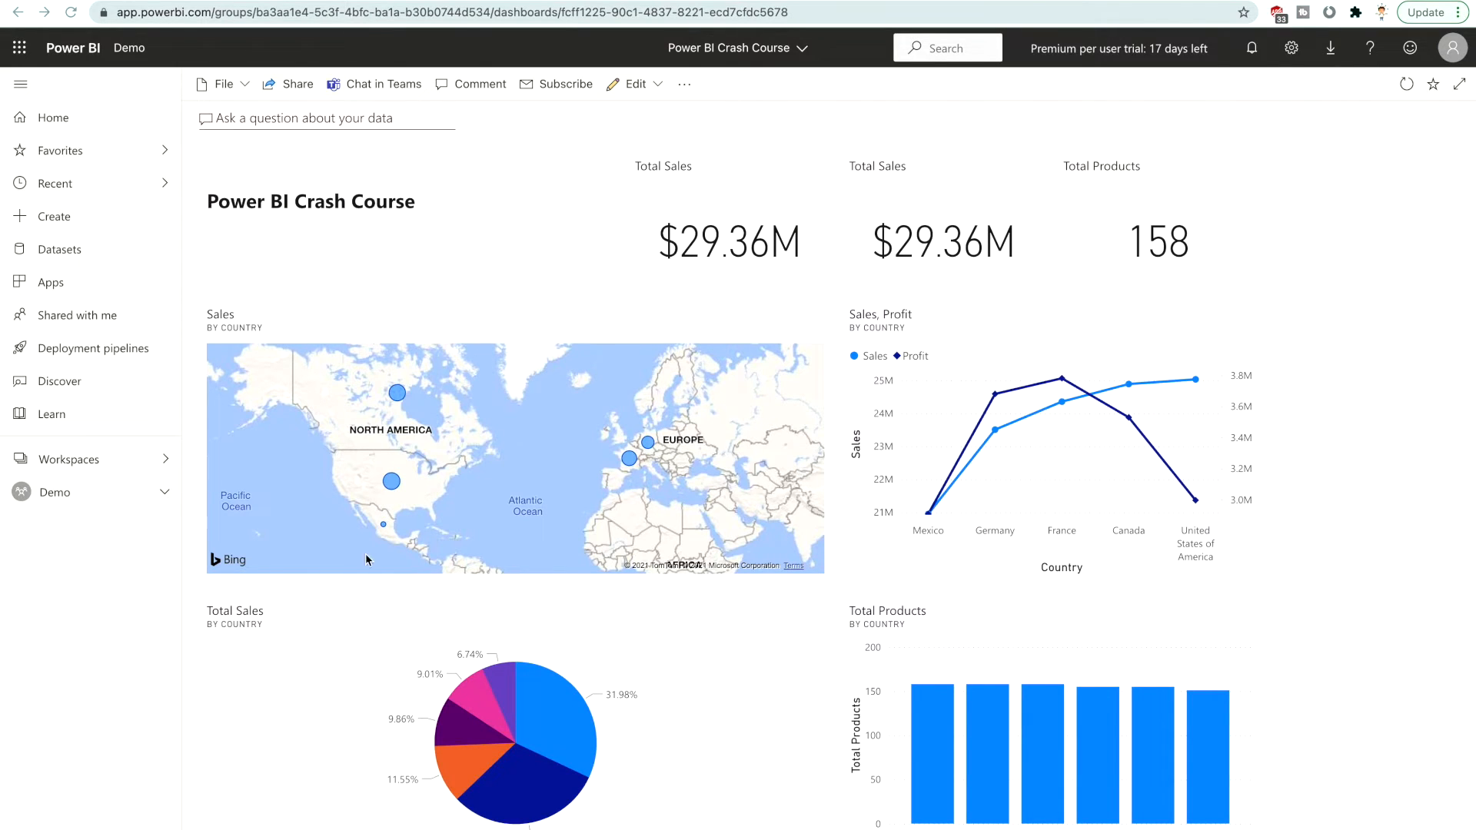
Open the usage metrics report for the Dec 2020 Update report in the Demo workspace and dismiss the new-report tip
left_click(135, 475)
left_click(135, 475)
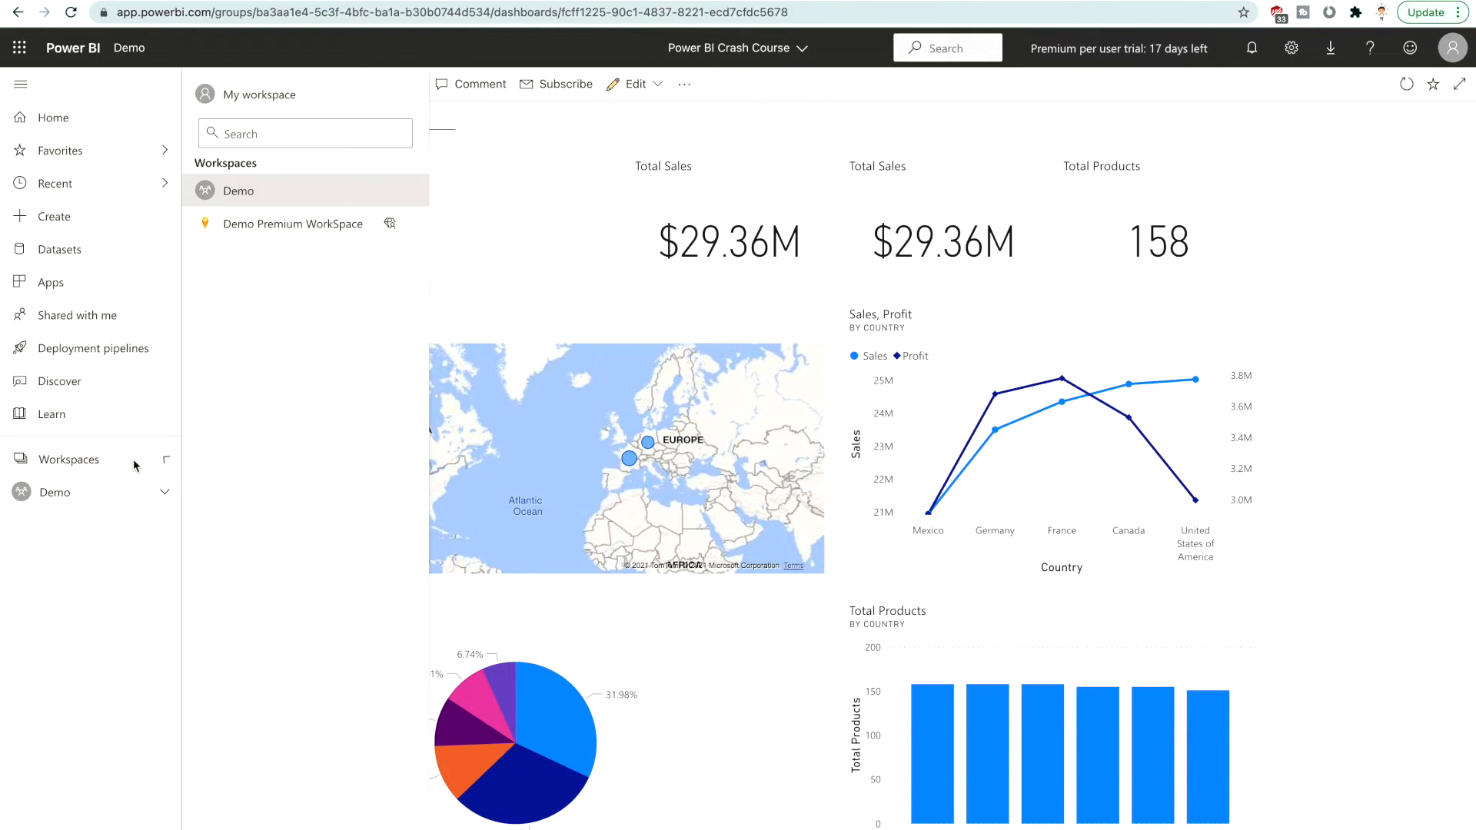
left_click(267, 202)
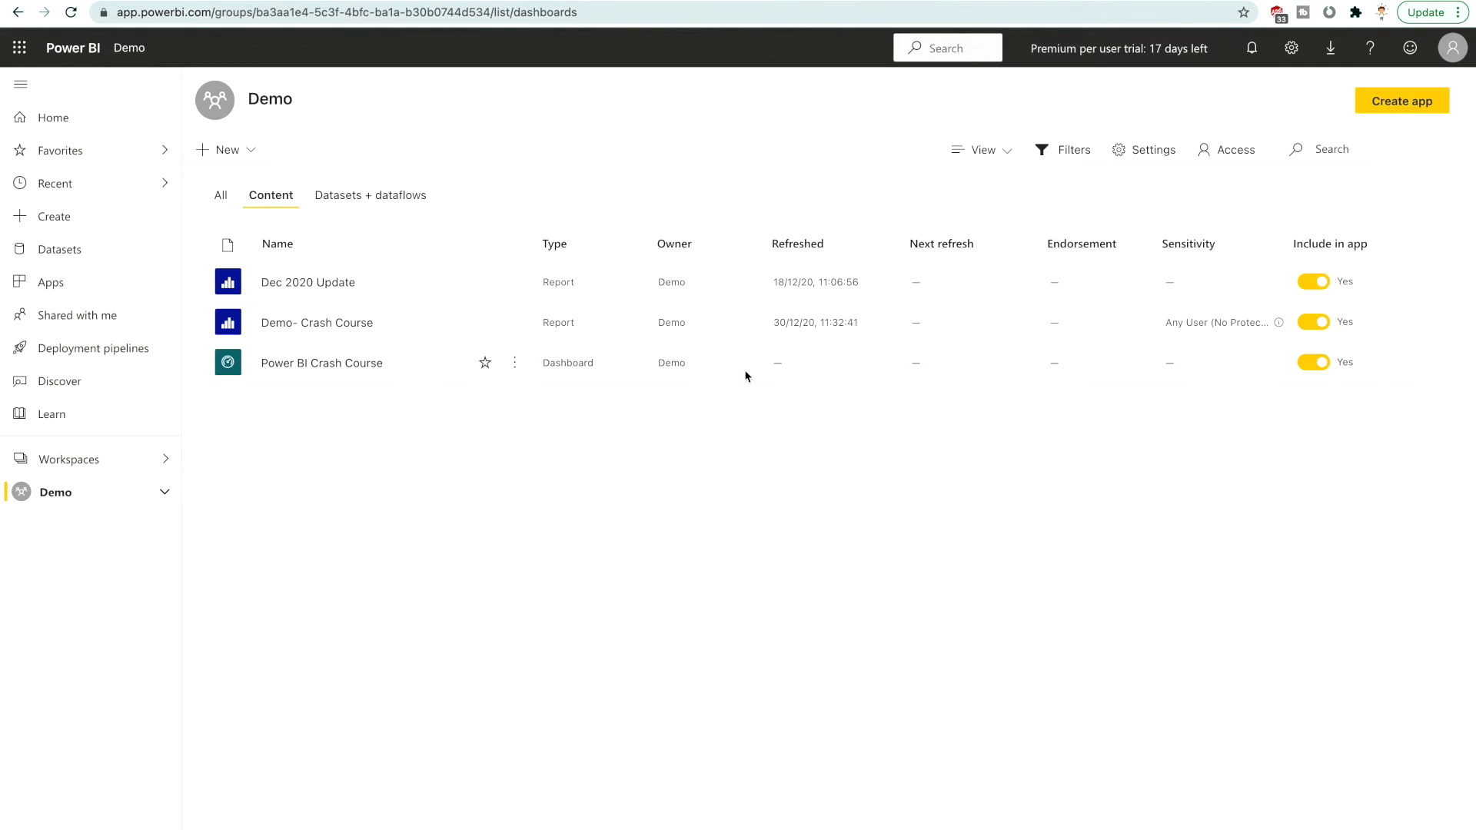
left_click(515, 284)
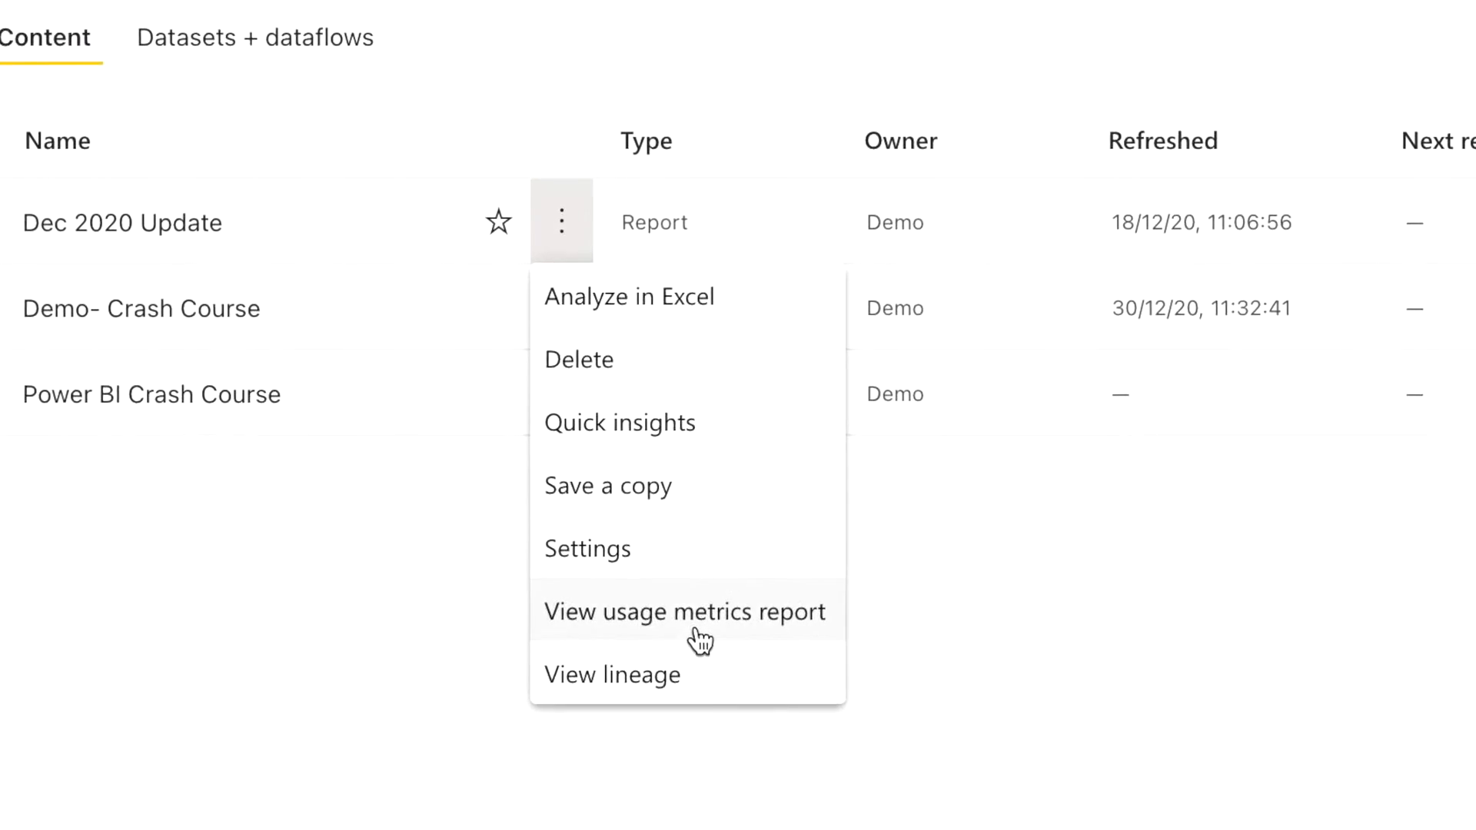
left_click(699, 638)
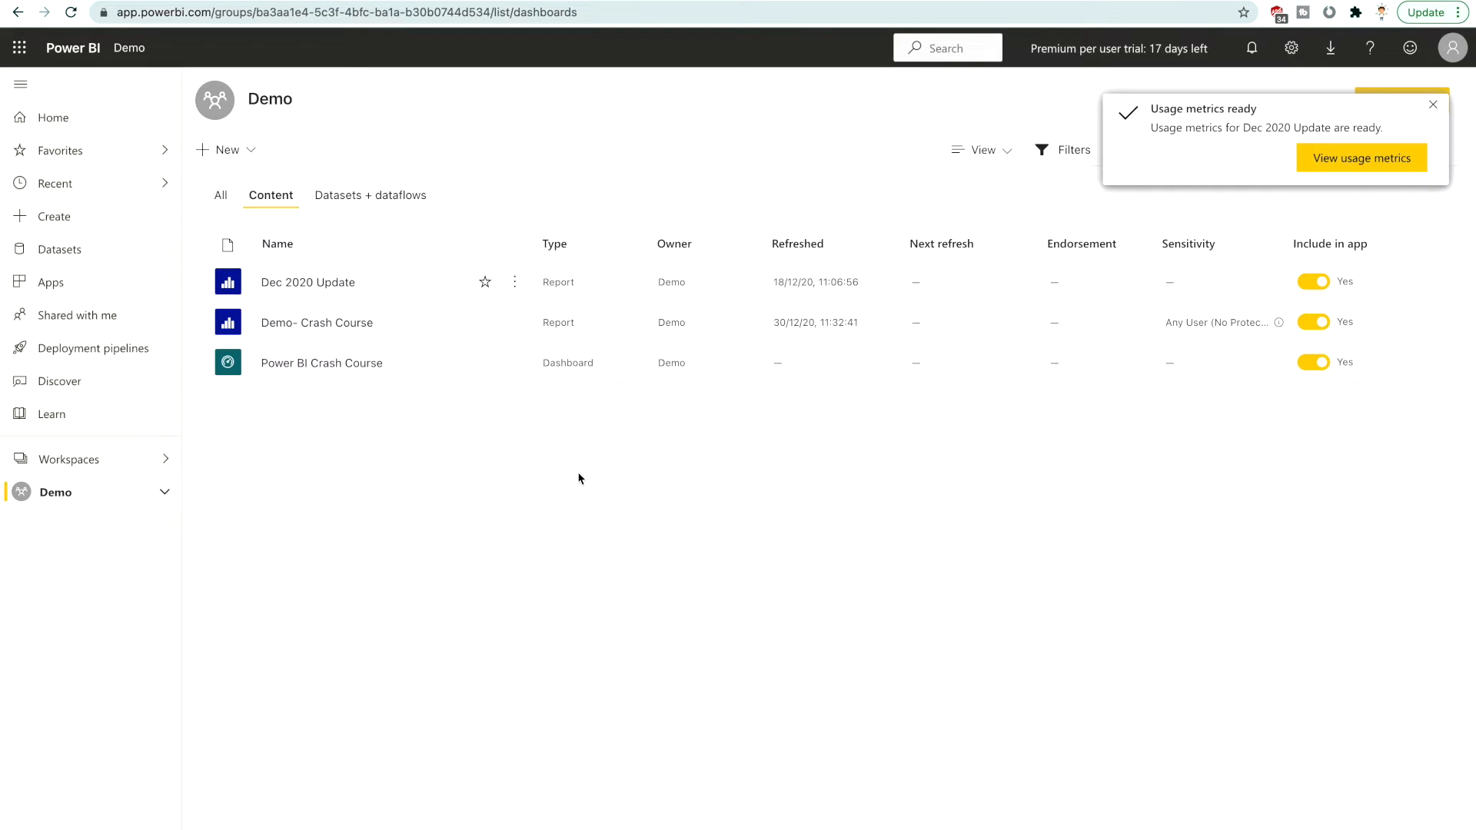
left_click(1371, 163)
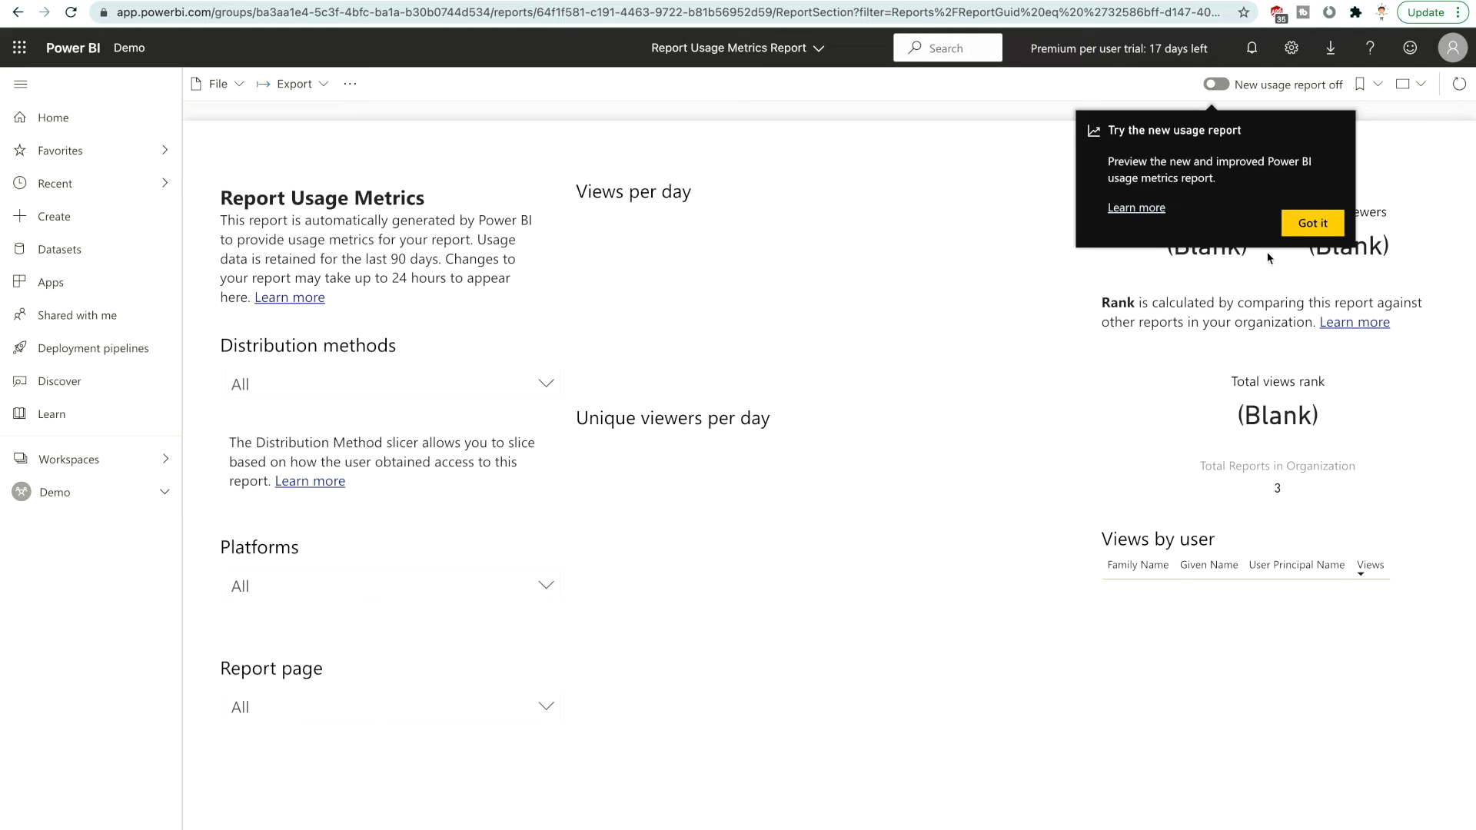
left_click(1292, 235)
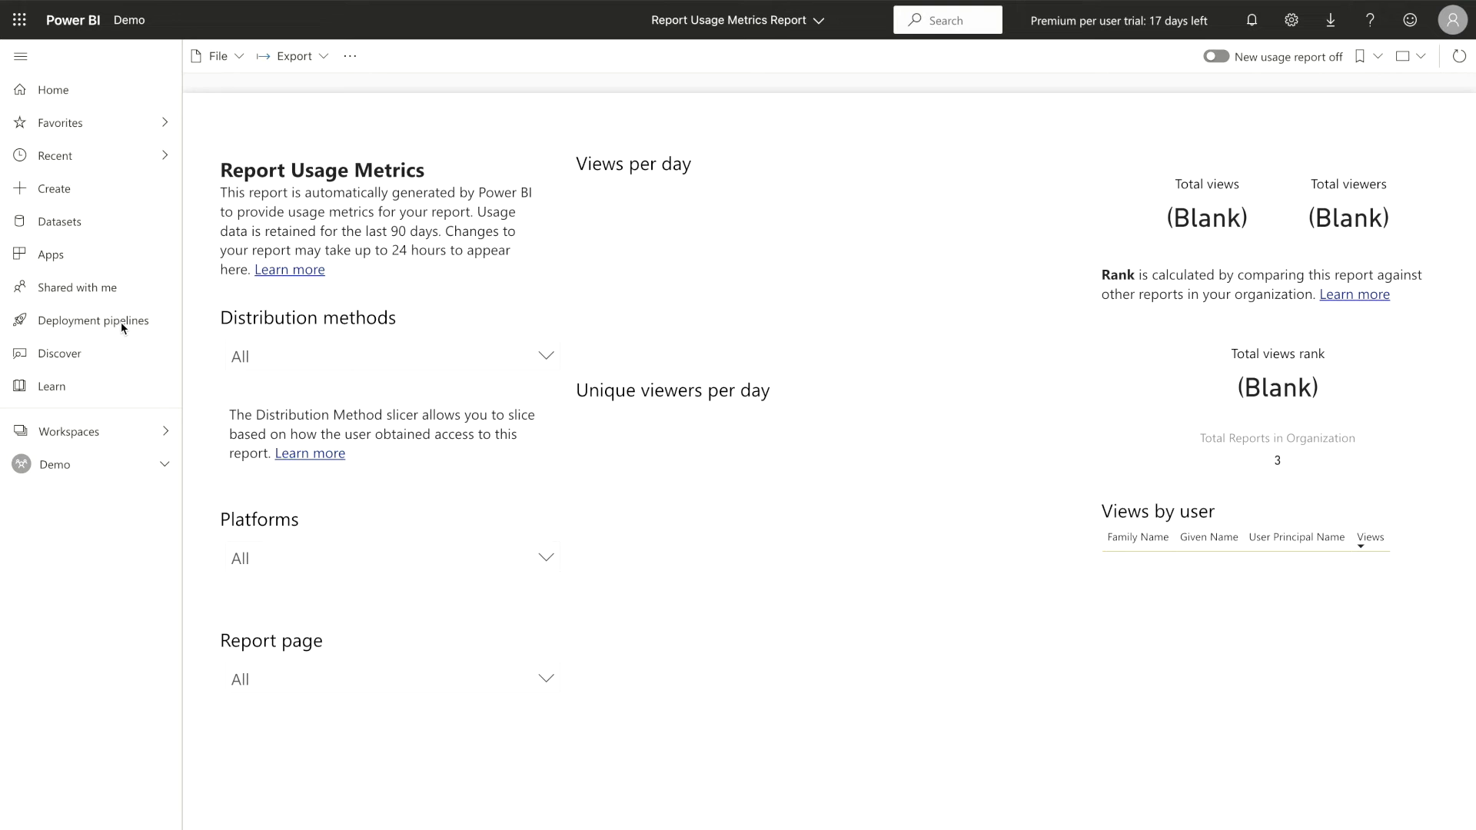
Open deployment pipelines, examine a new workspace's advanced settings with Premium capacity turned on, and cancel its creation
left_click(119, 326)
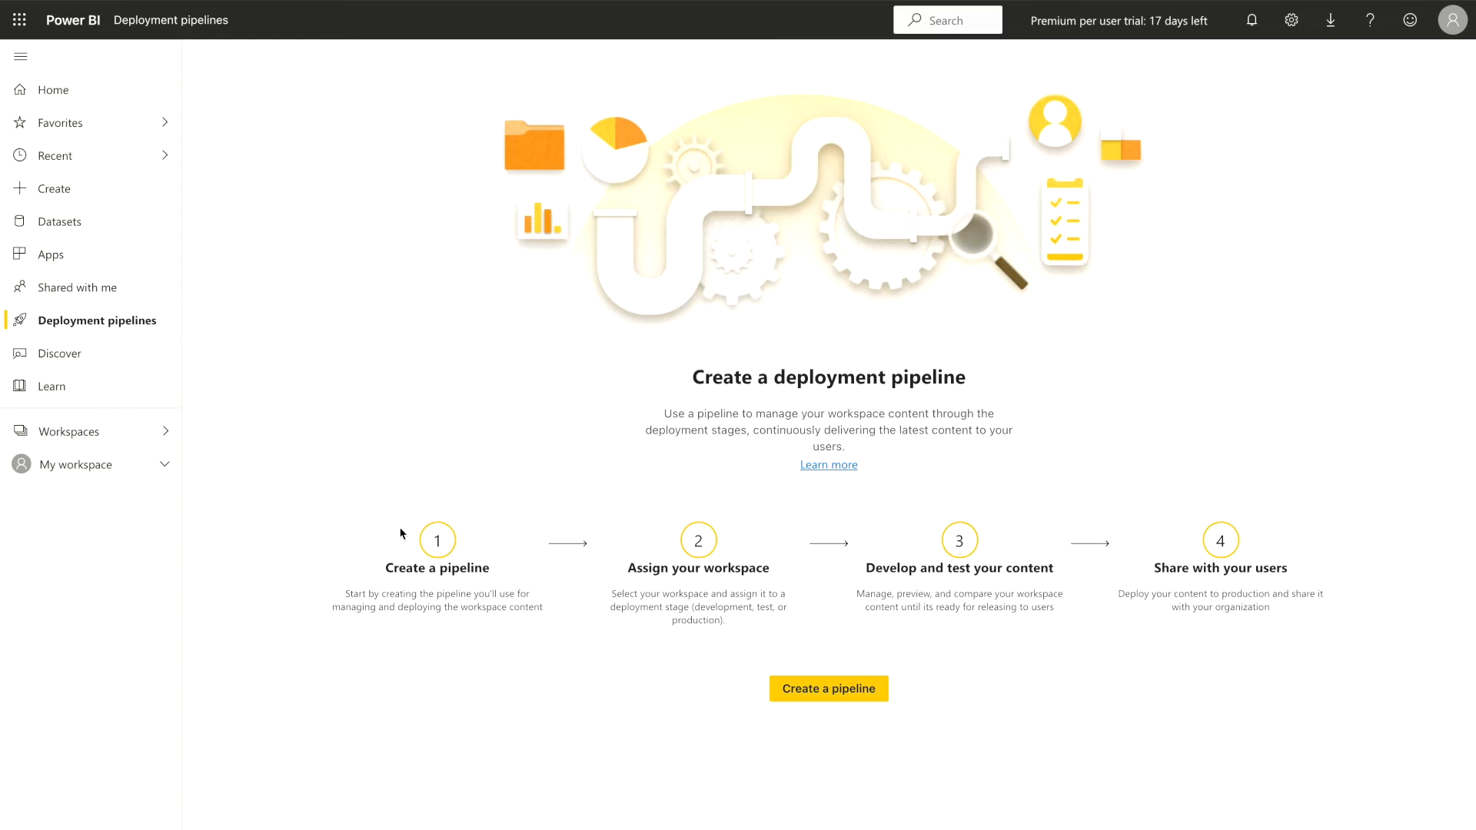
left_click(158, 435)
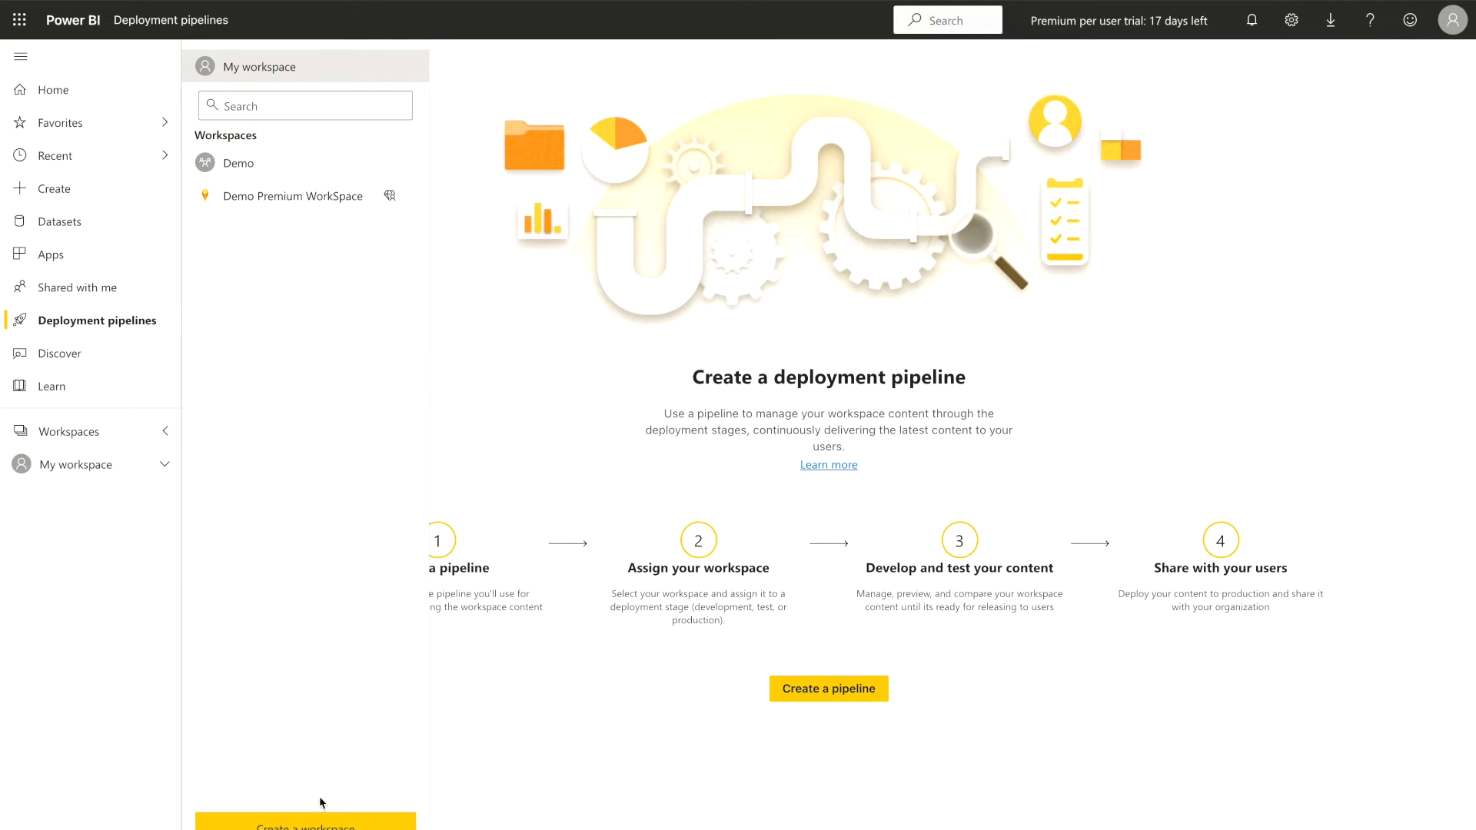
left_click(319, 820)
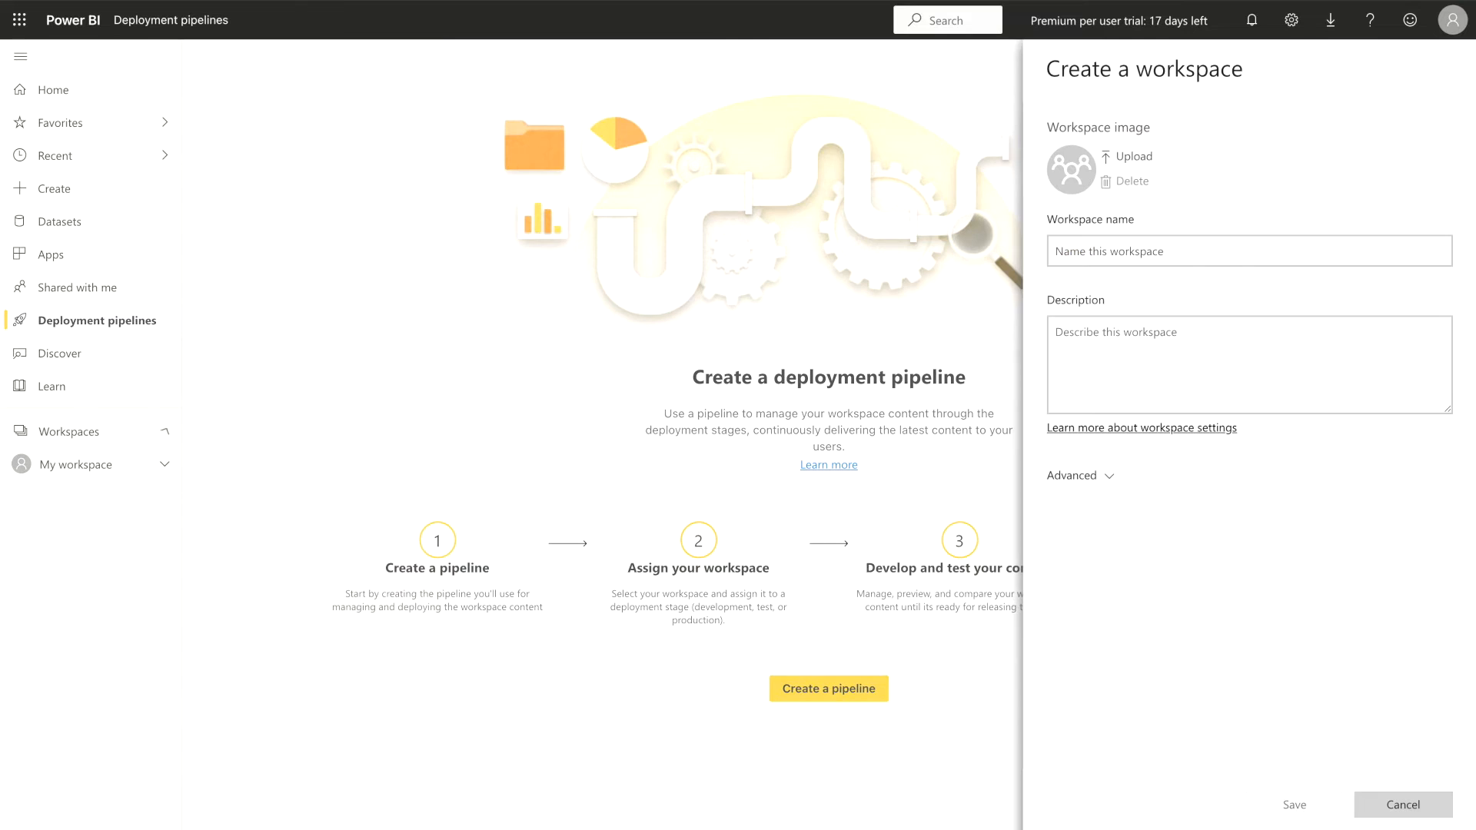
left_click(1095, 483)
scroll(1163, 578, "down", 2)
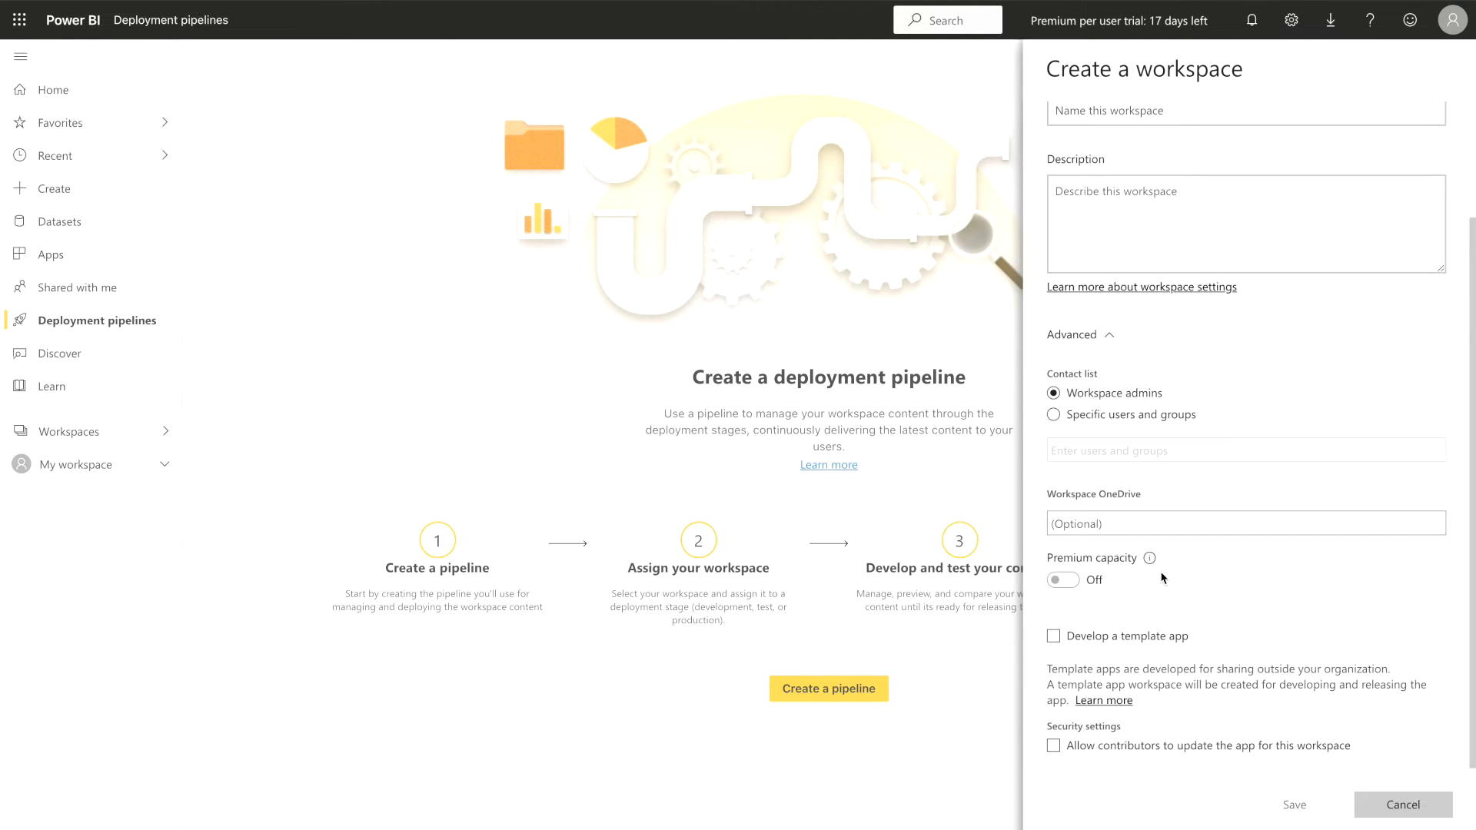
left_click(1064, 582)
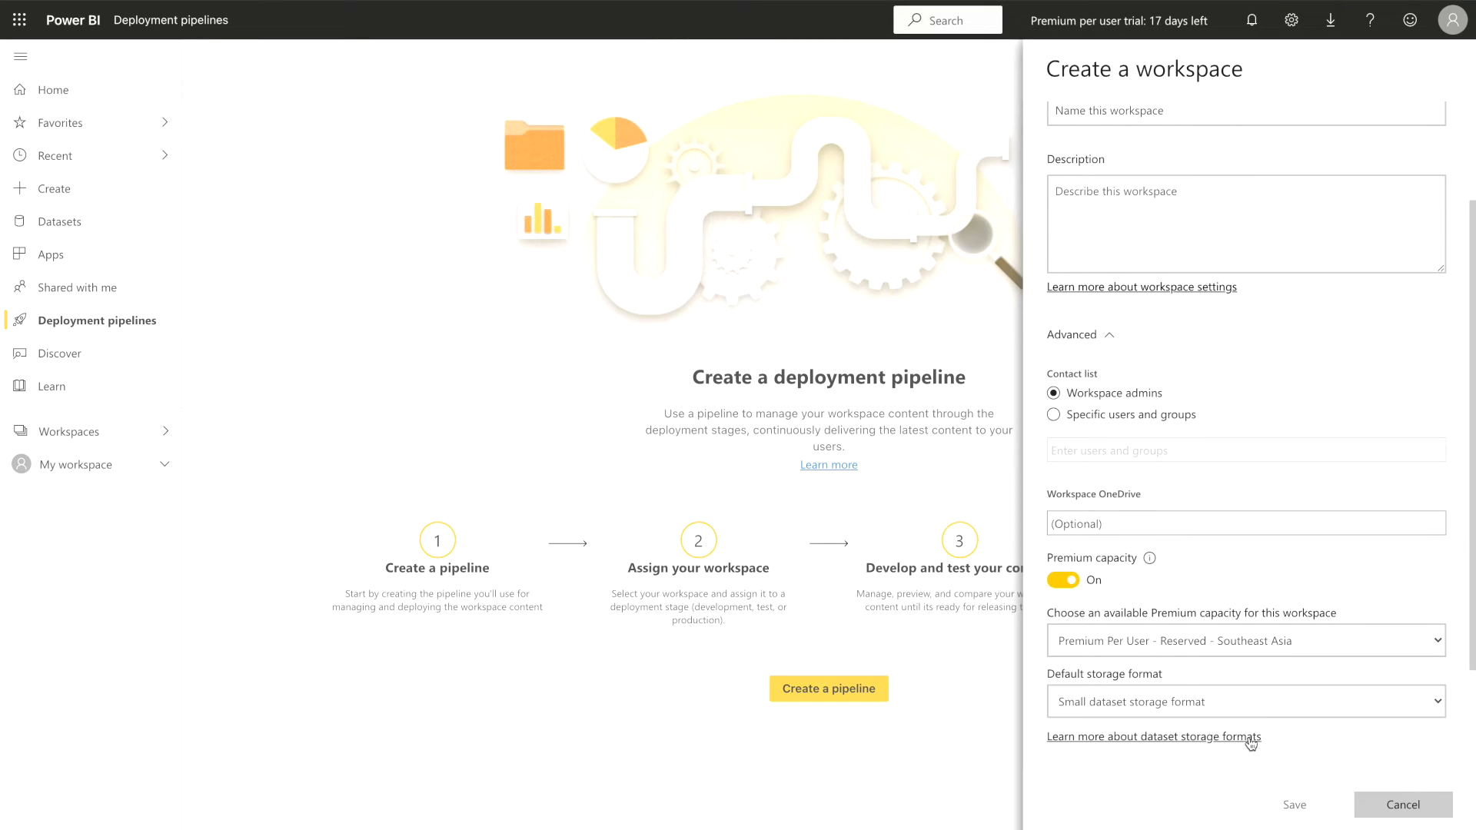
left_click(1374, 809)
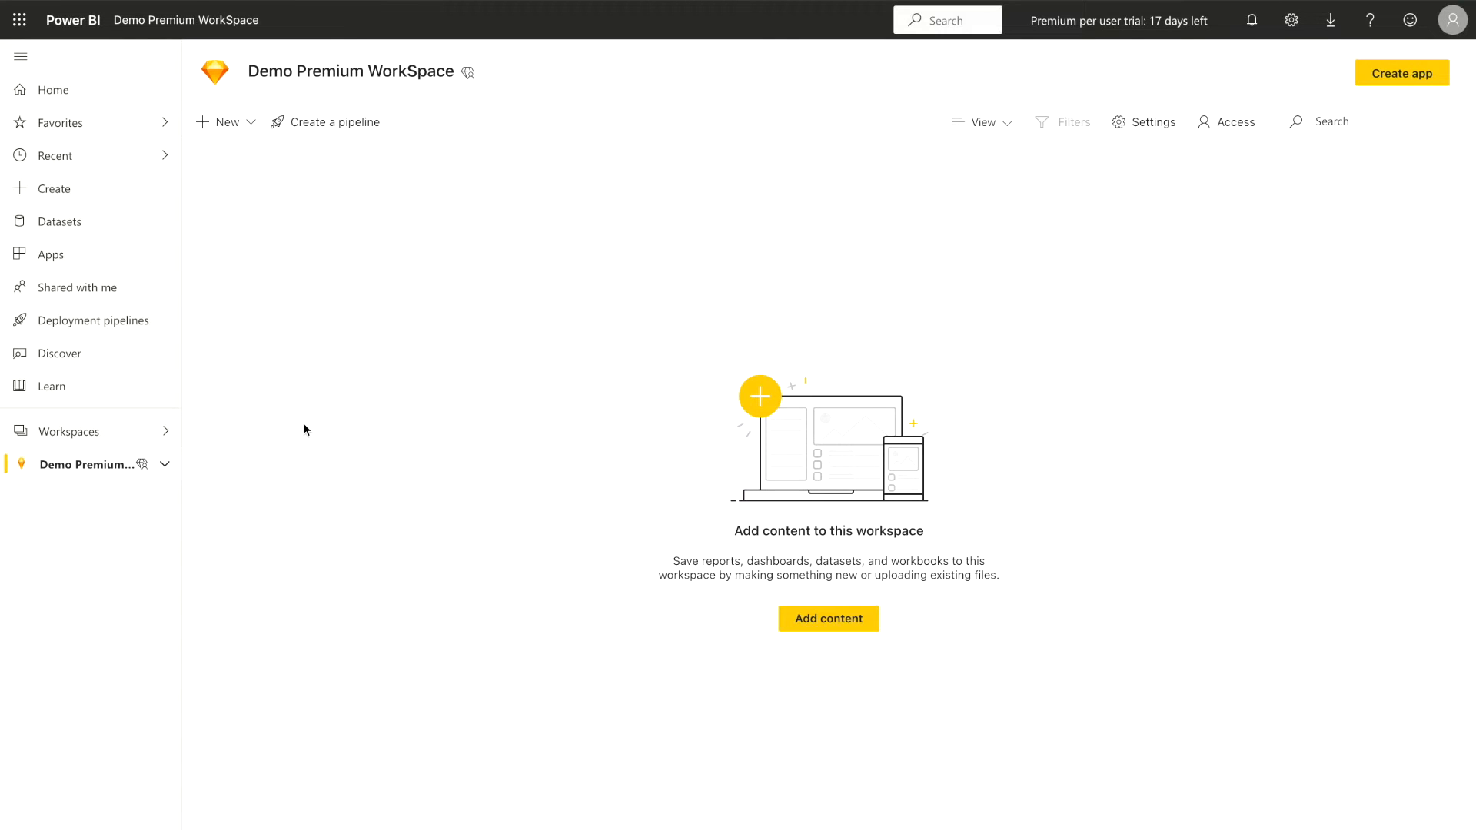
Create a deployment pipeline named "Demo Pipleline" without a description
left_click(111, 321)
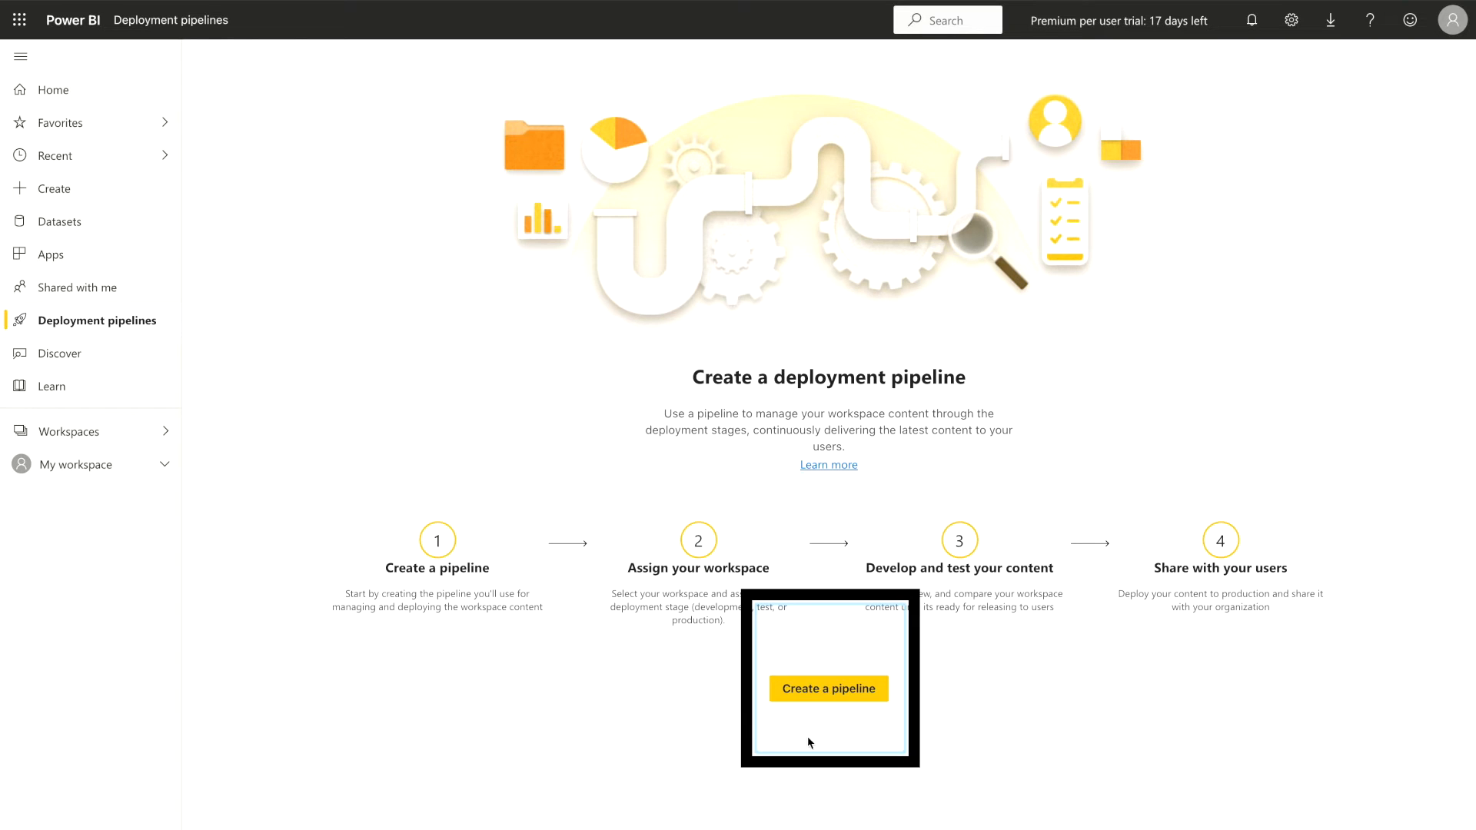
left_click(827, 692)
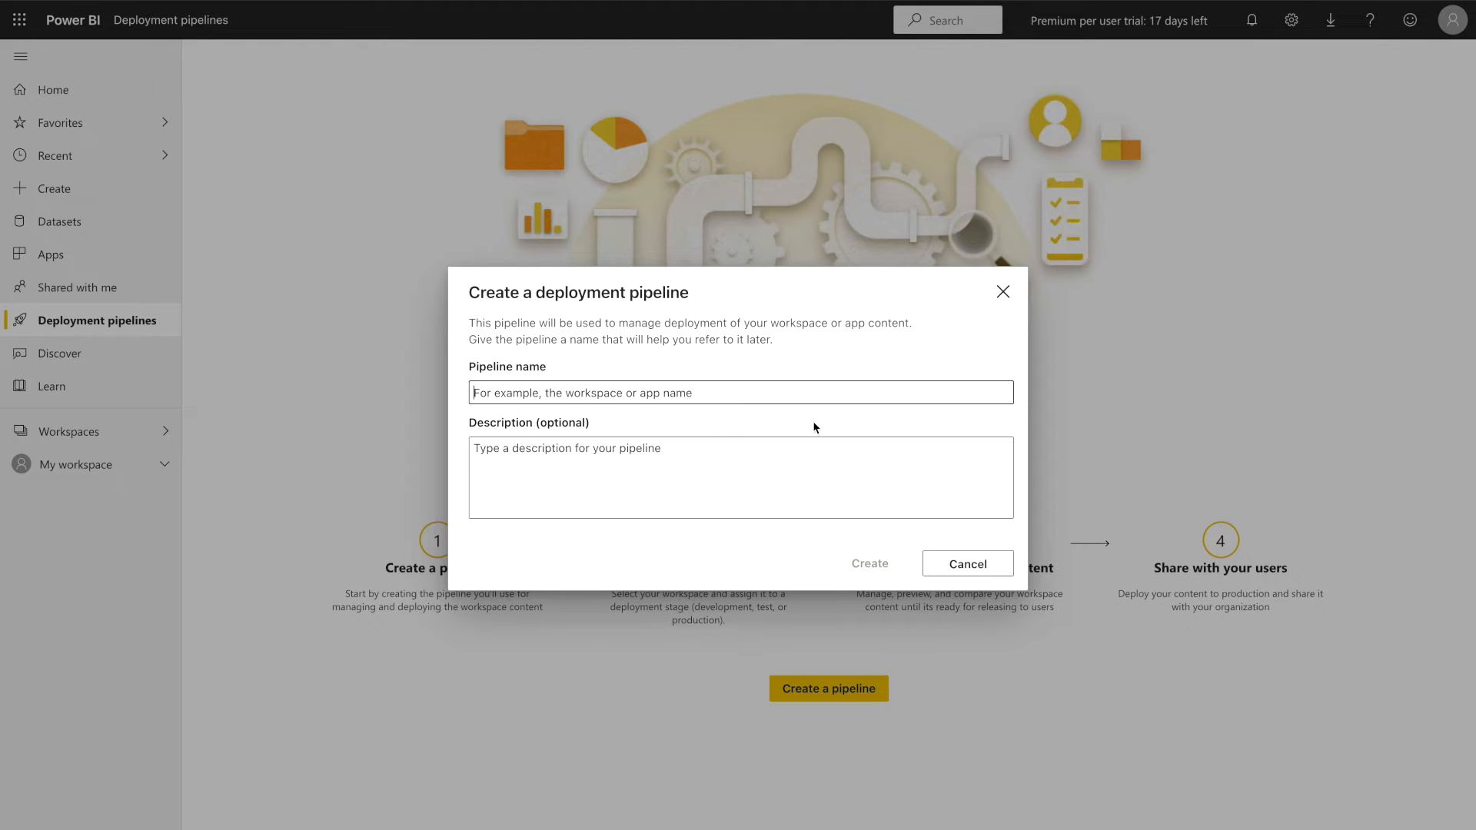
type("Demo")
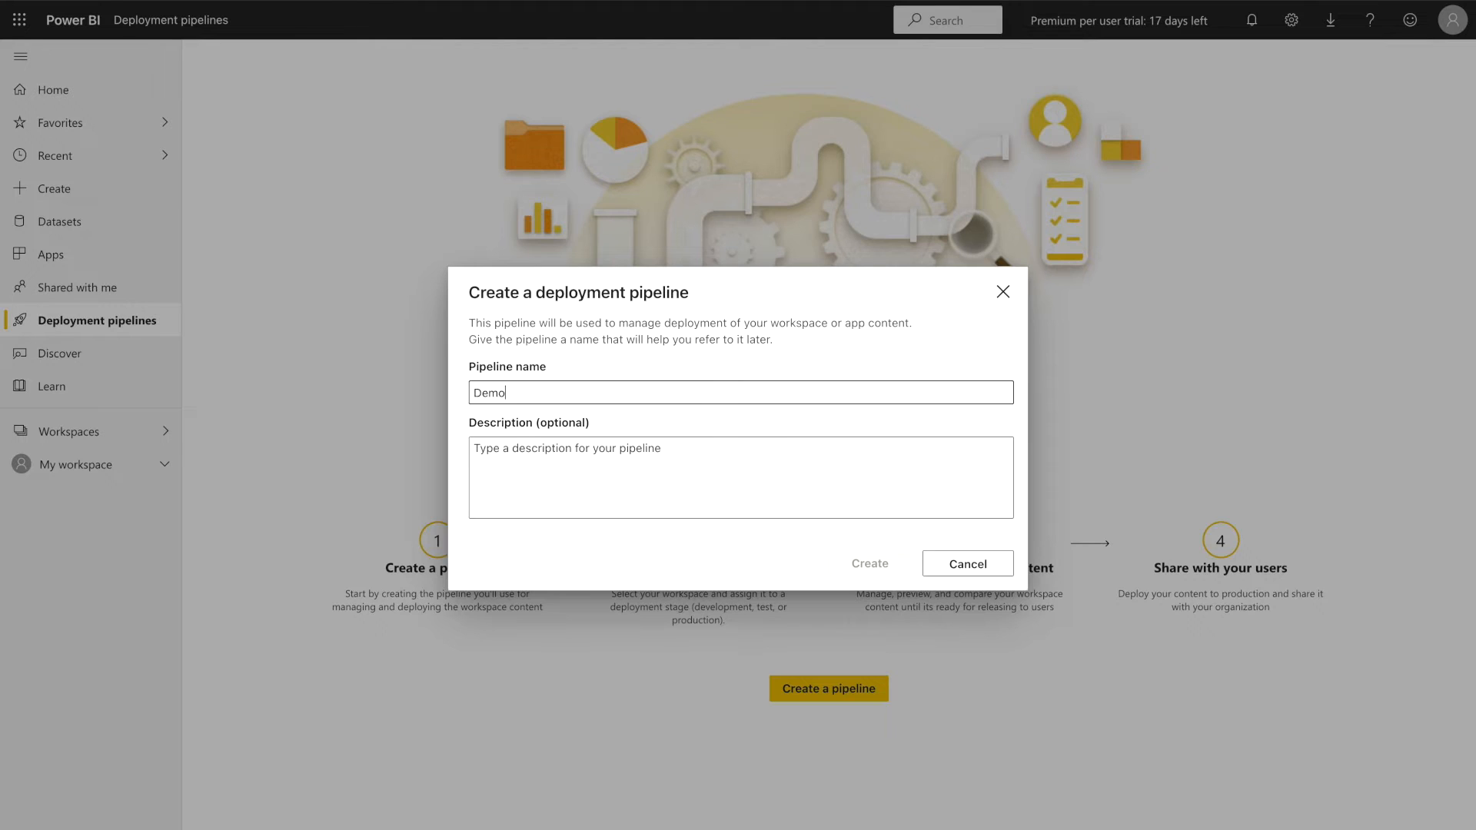
type(" Pipleline")
left_click(808, 446)
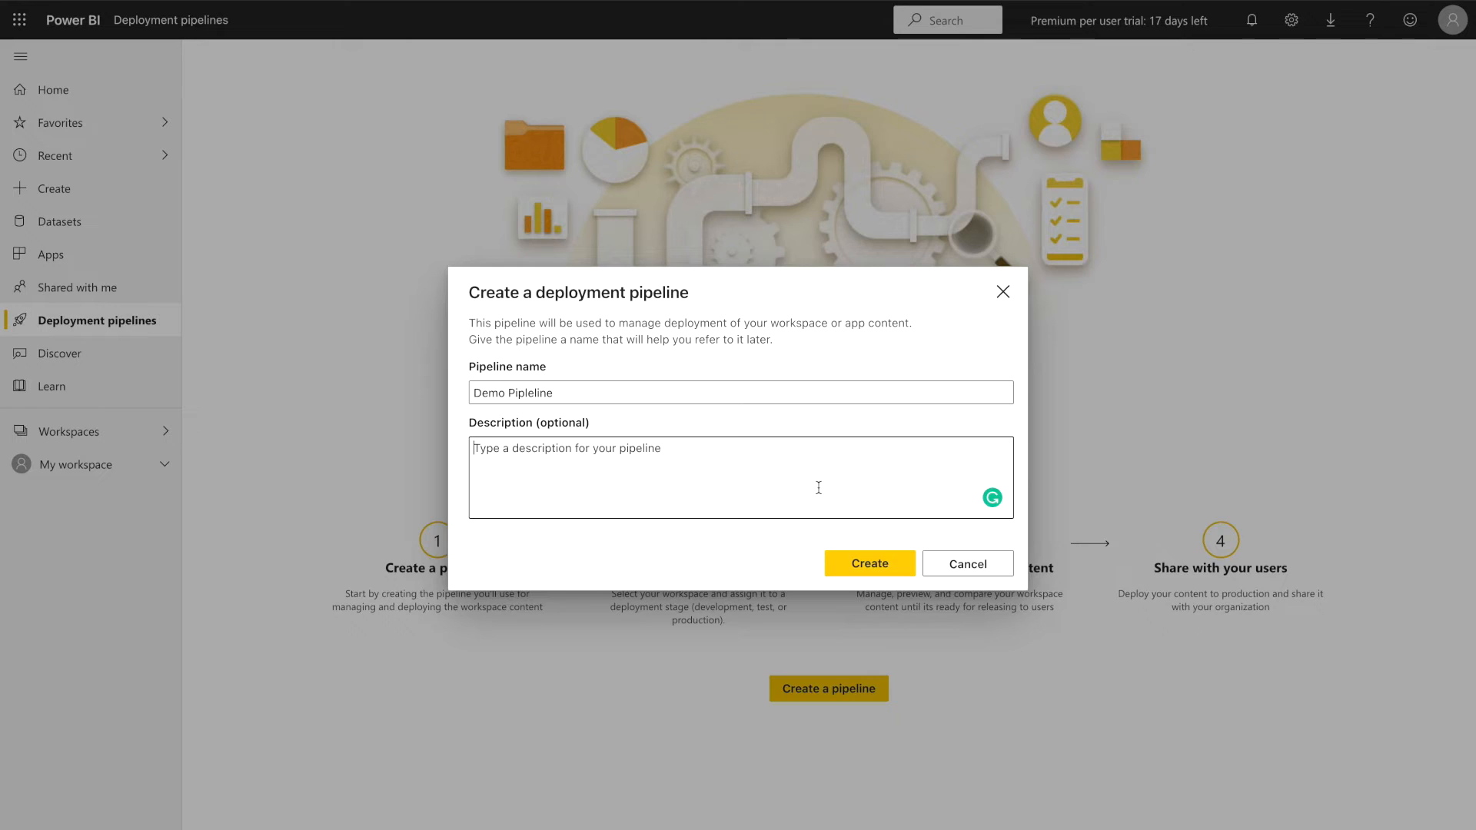
left_click(869, 573)
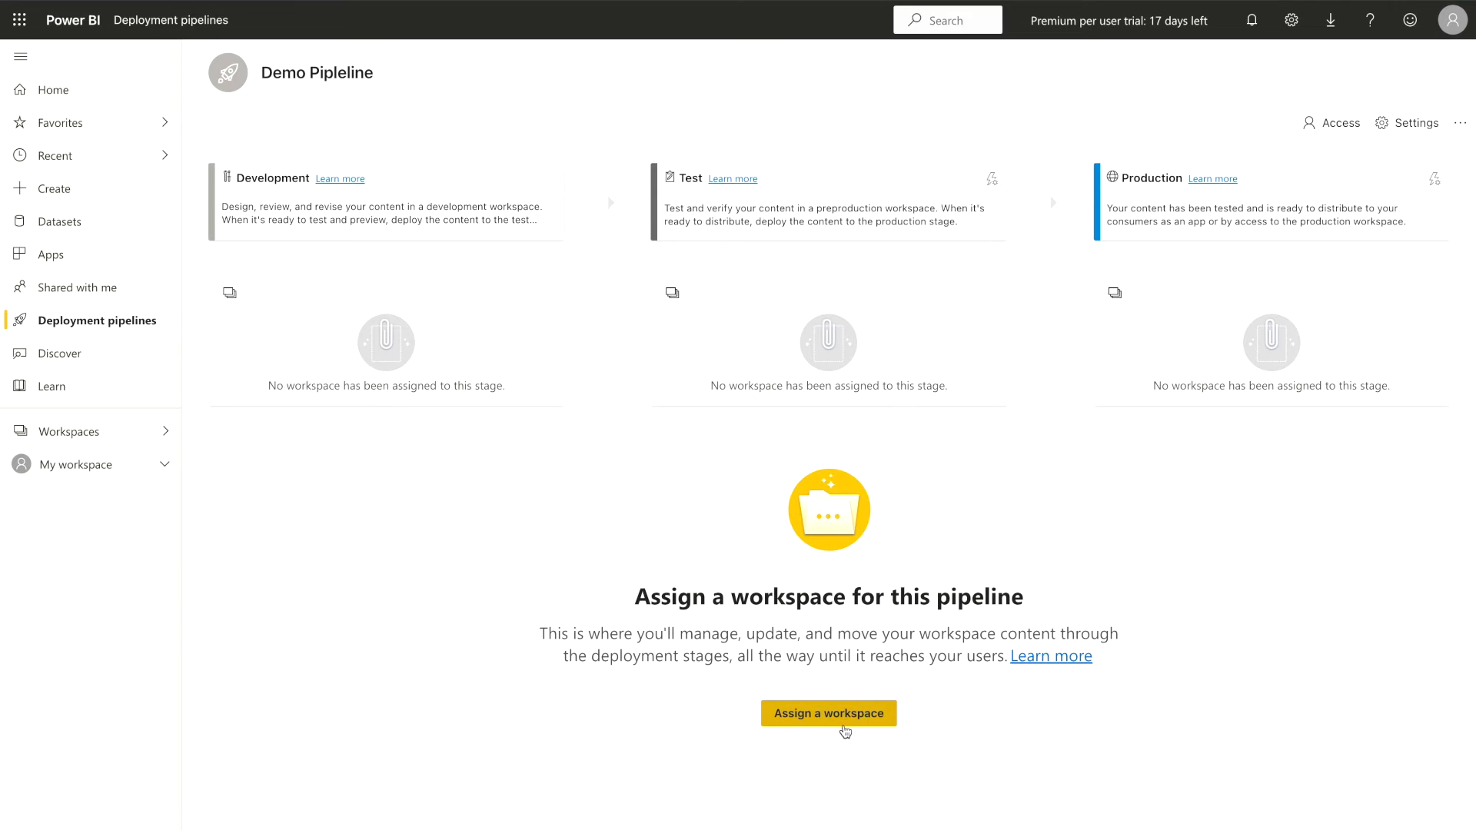
Assign Demo Premium WorkSpace to the pipeline's Development stage
left_click(845, 728)
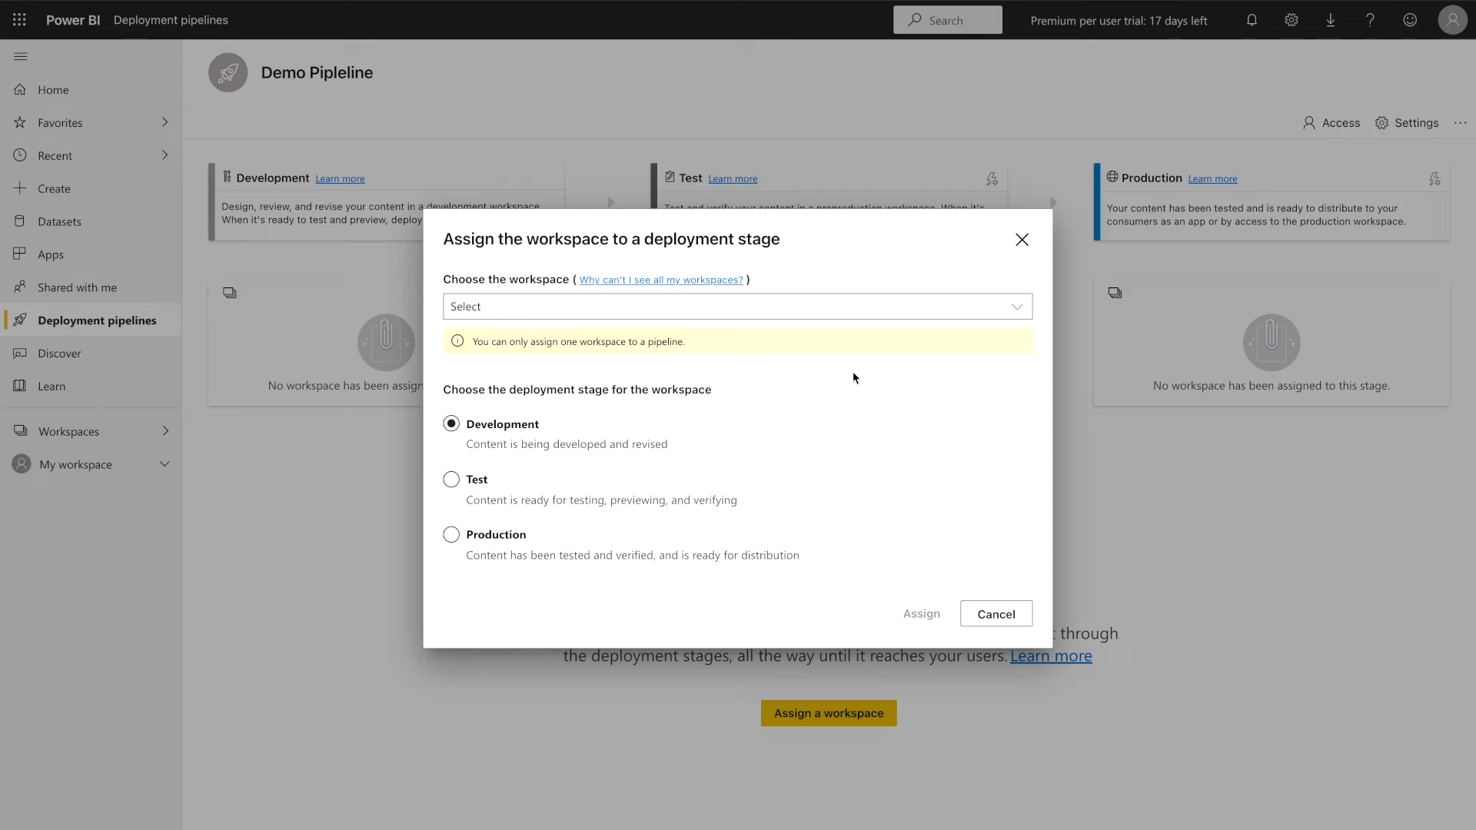
left_click(881, 310)
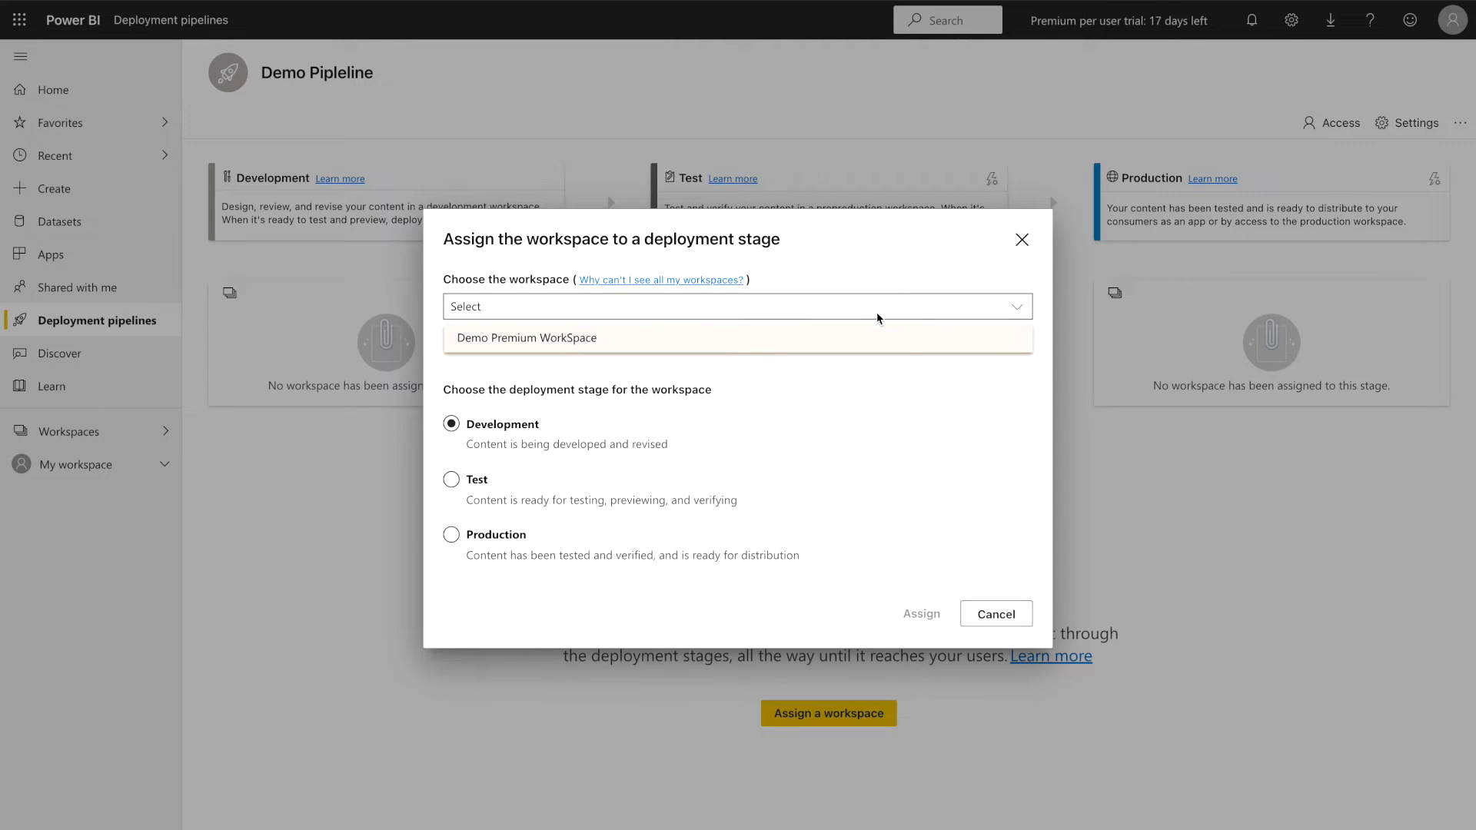
left_click(718, 343)
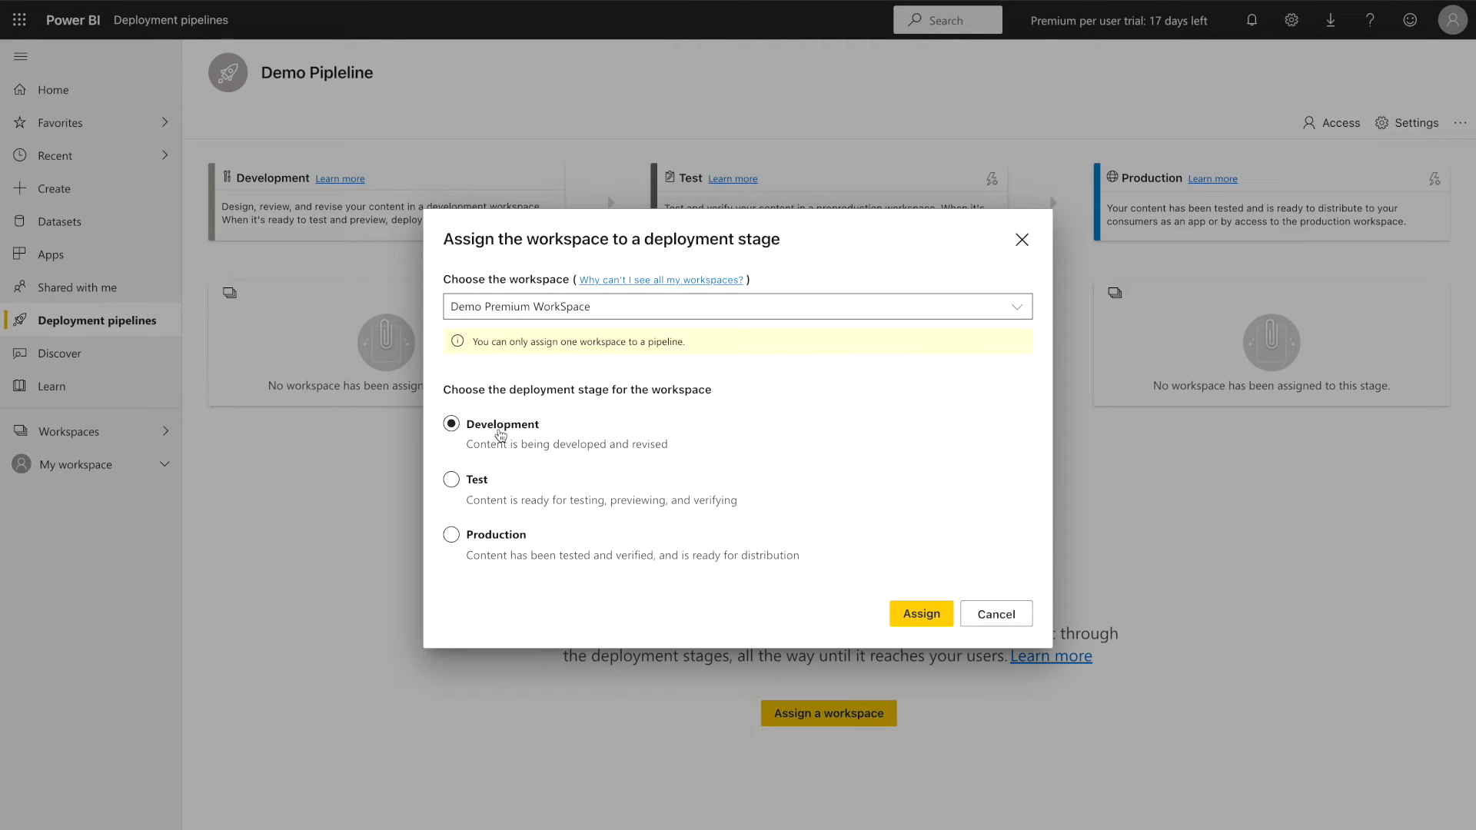
left_click(915, 613)
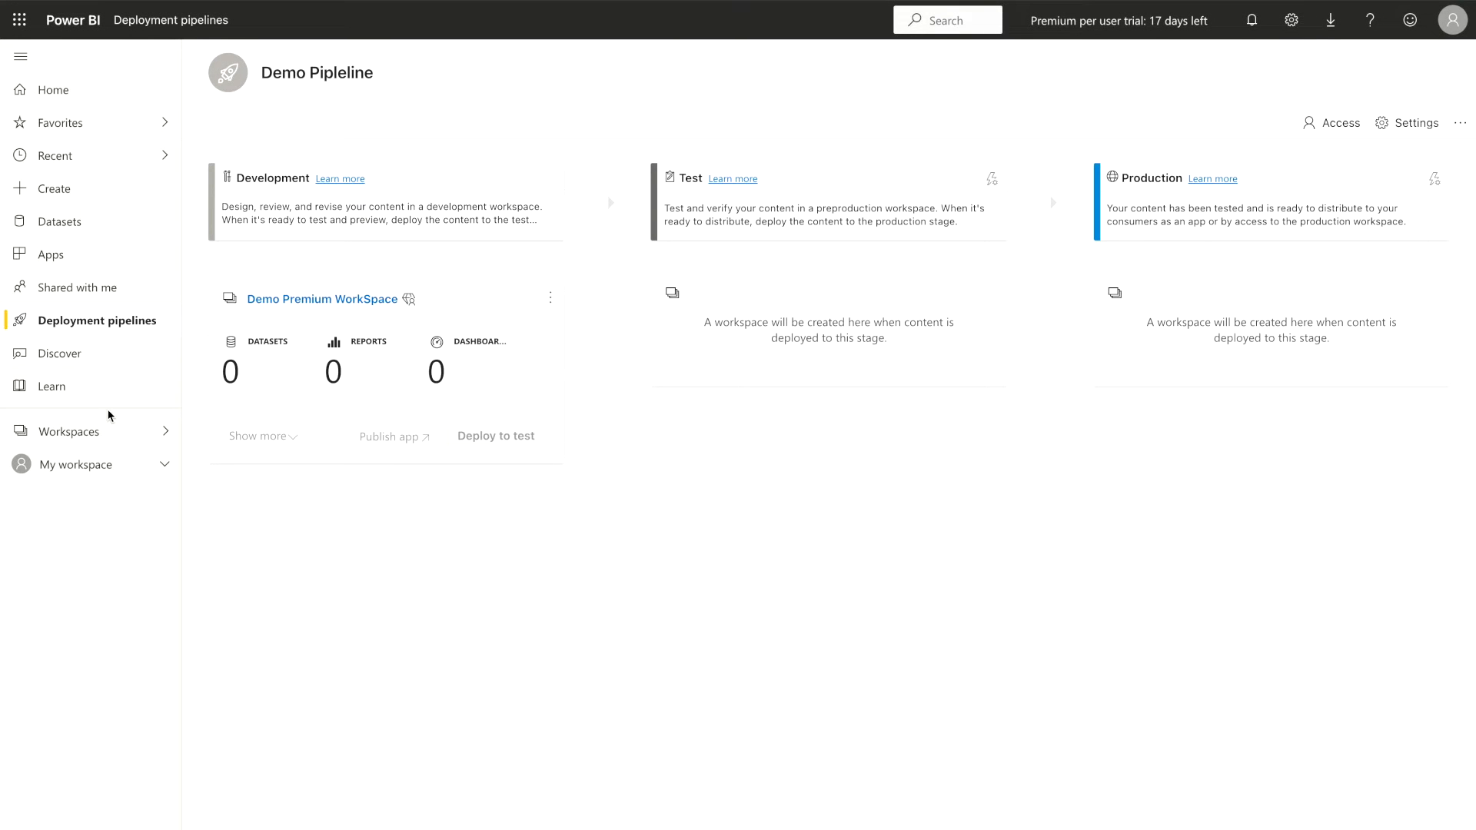
Examine the options for adding content to Demo Premium WorkSpace and return to the Demo Pipleline deployment pipeline
left_click(114, 469)
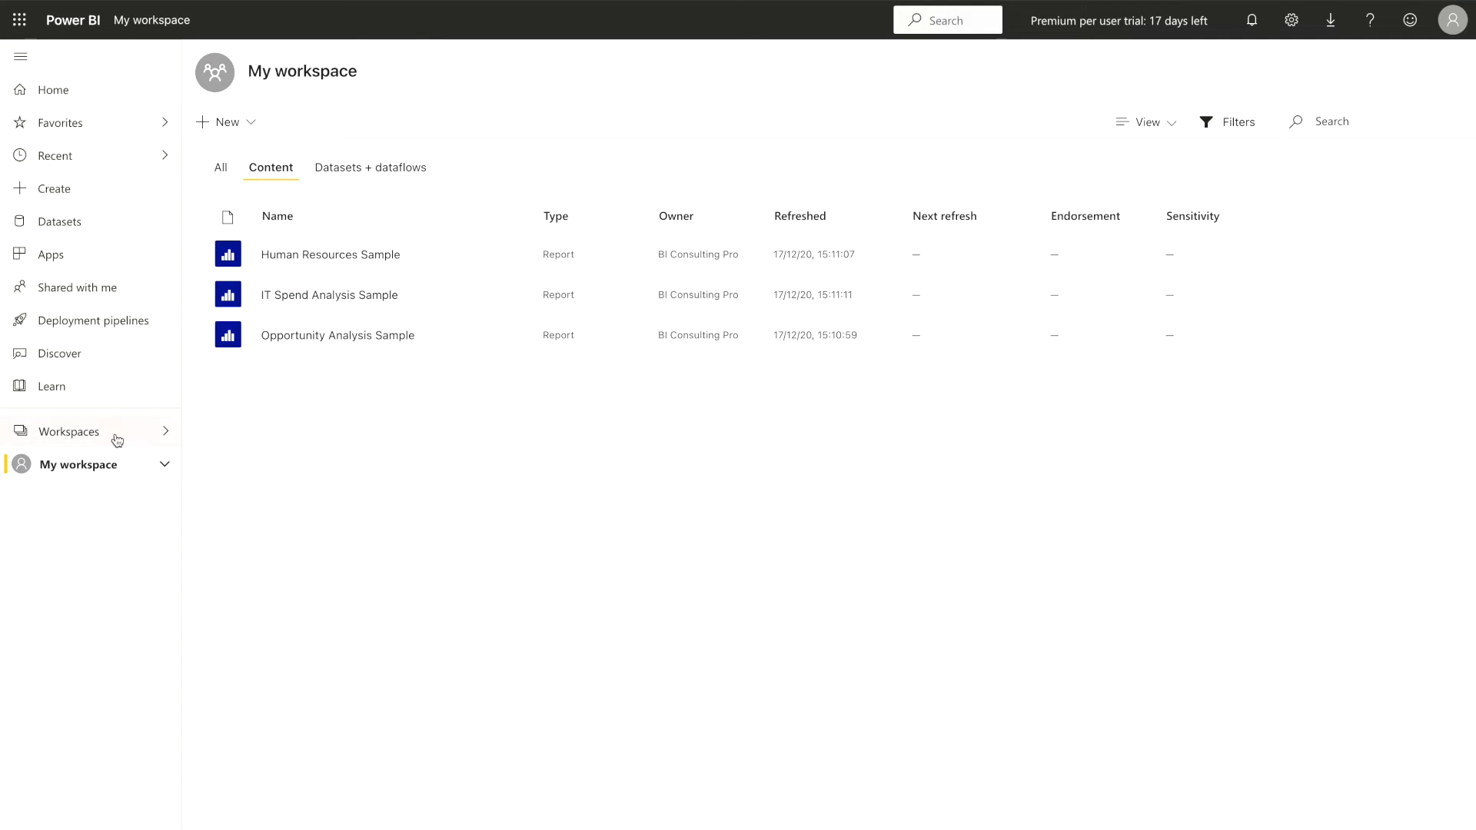
left_click(115, 436)
left_click(310, 194)
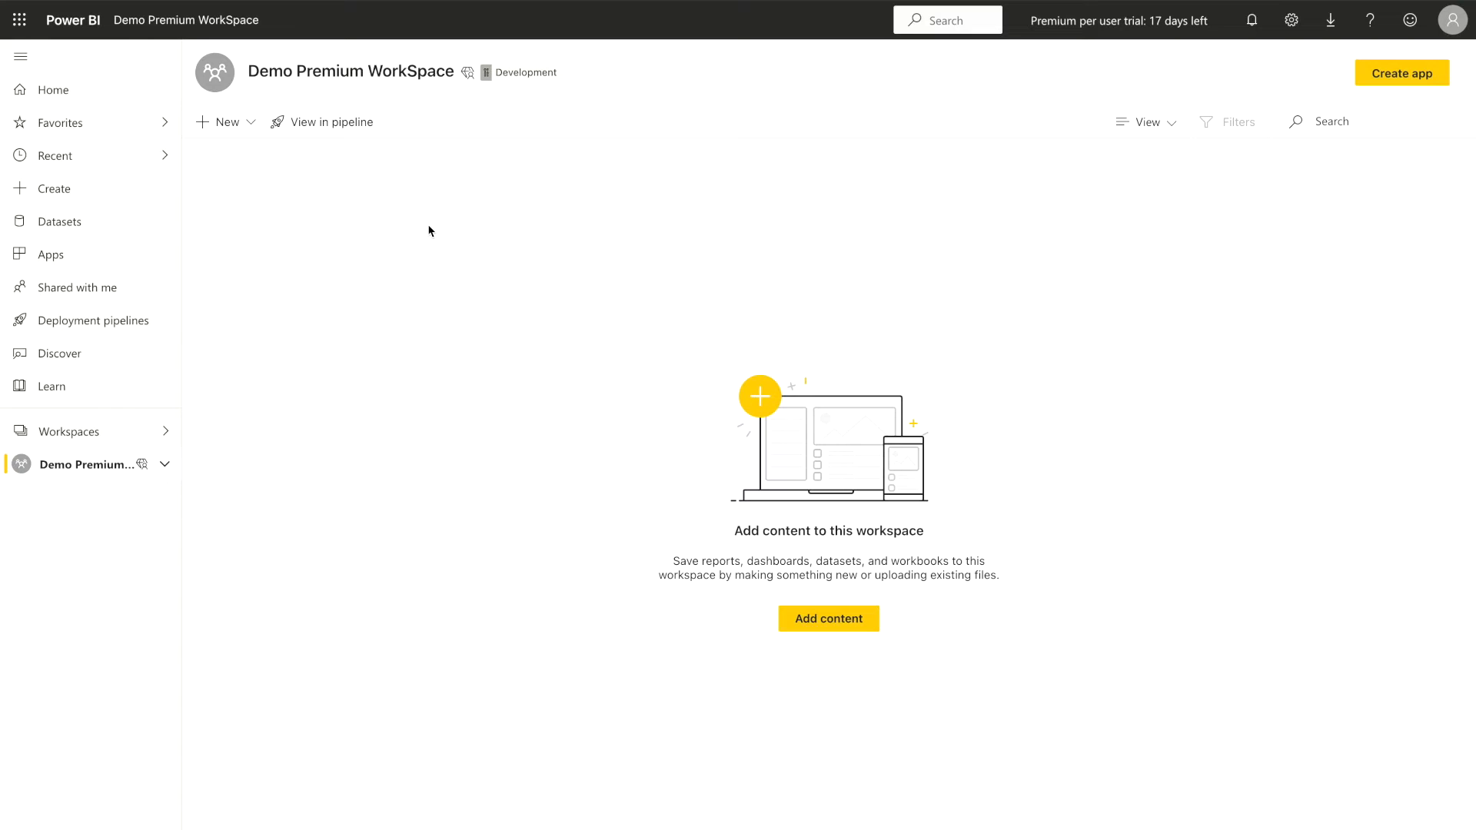
left_click(837, 621)
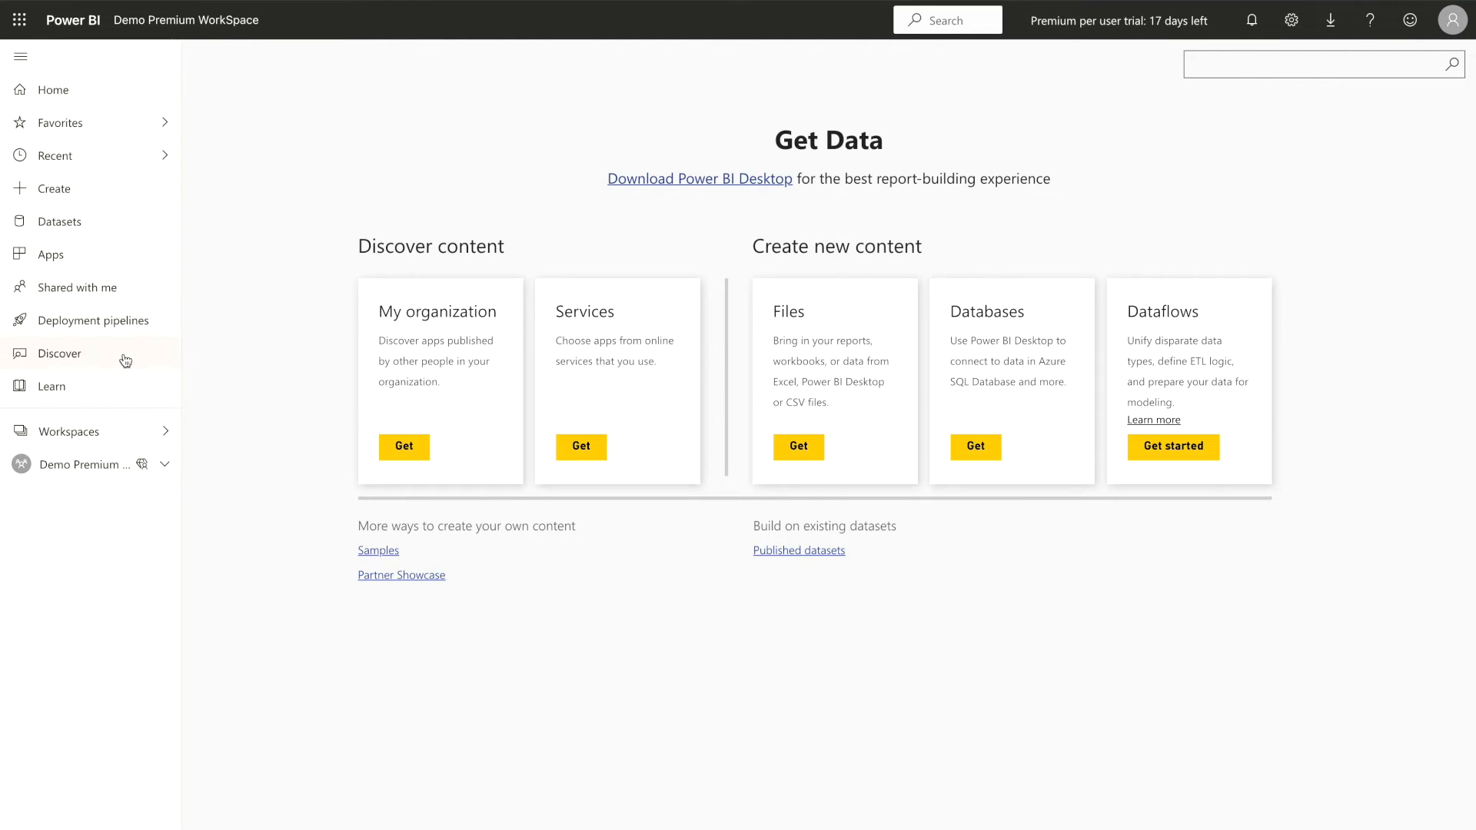
left_click(130, 320)
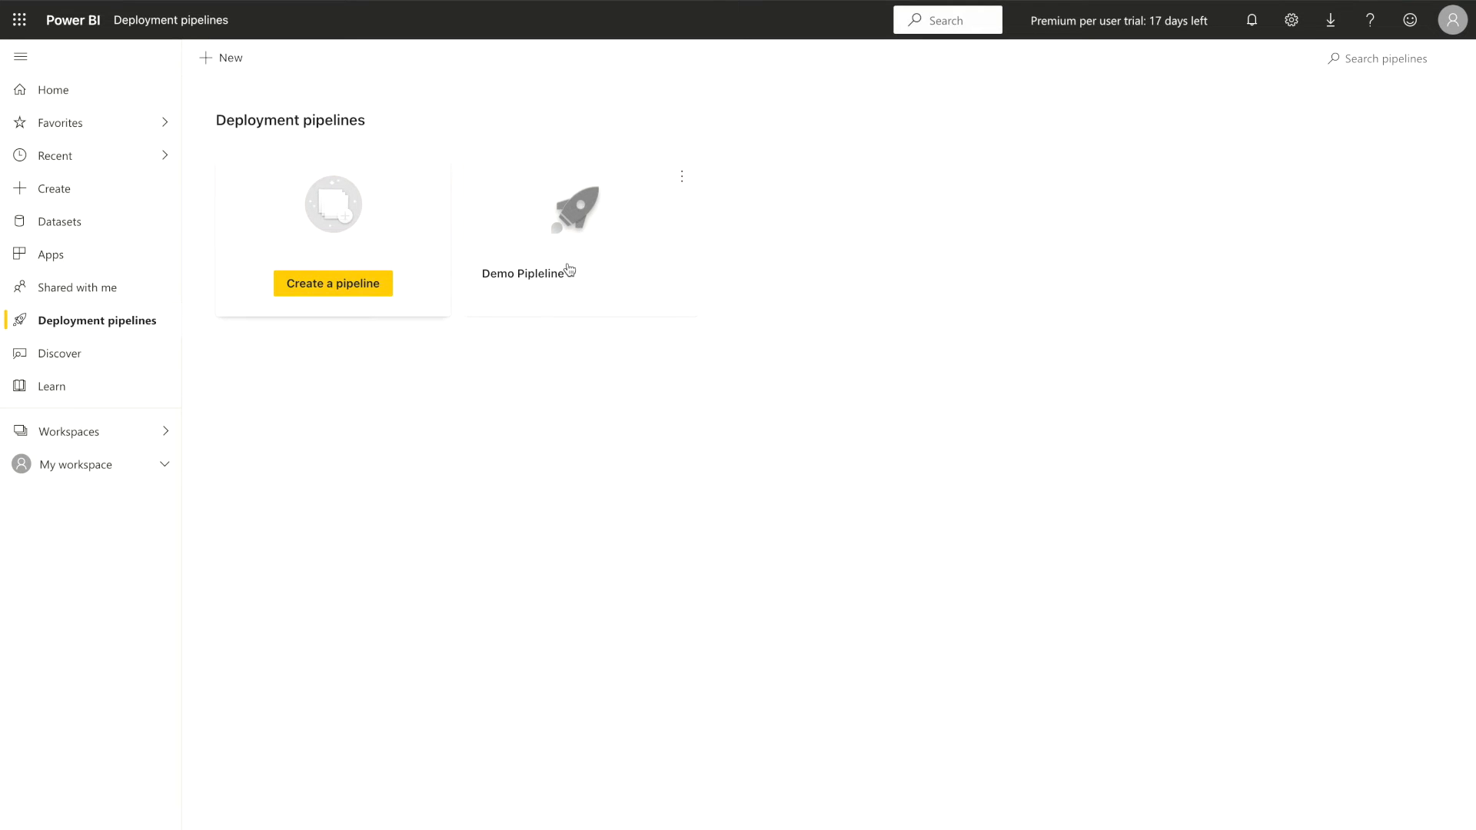
left_click(542, 289)
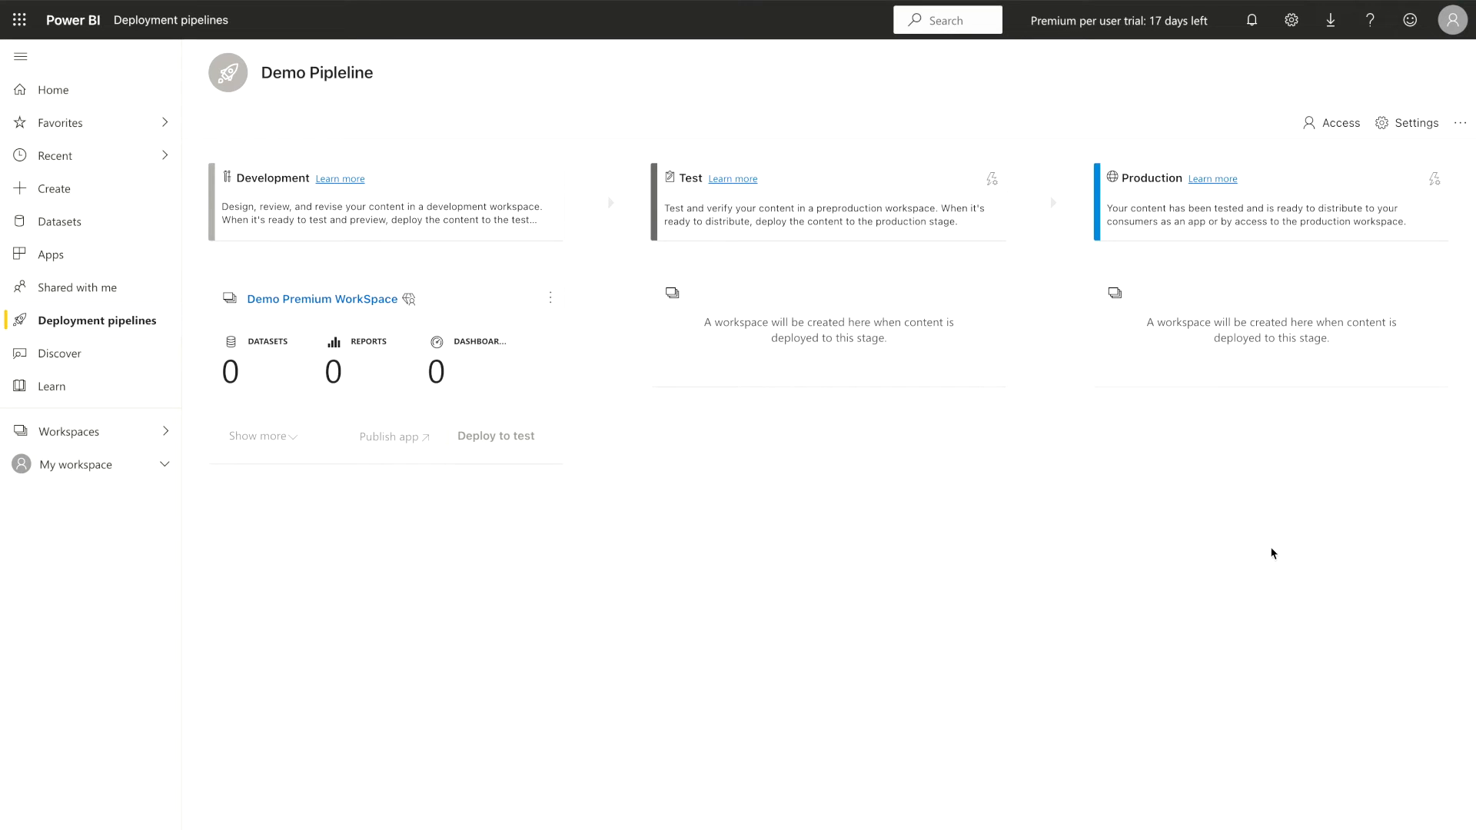
Open the Demo workspace and switch its content from the list to the Lineage view
left_click(67, 434)
left_click(313, 159)
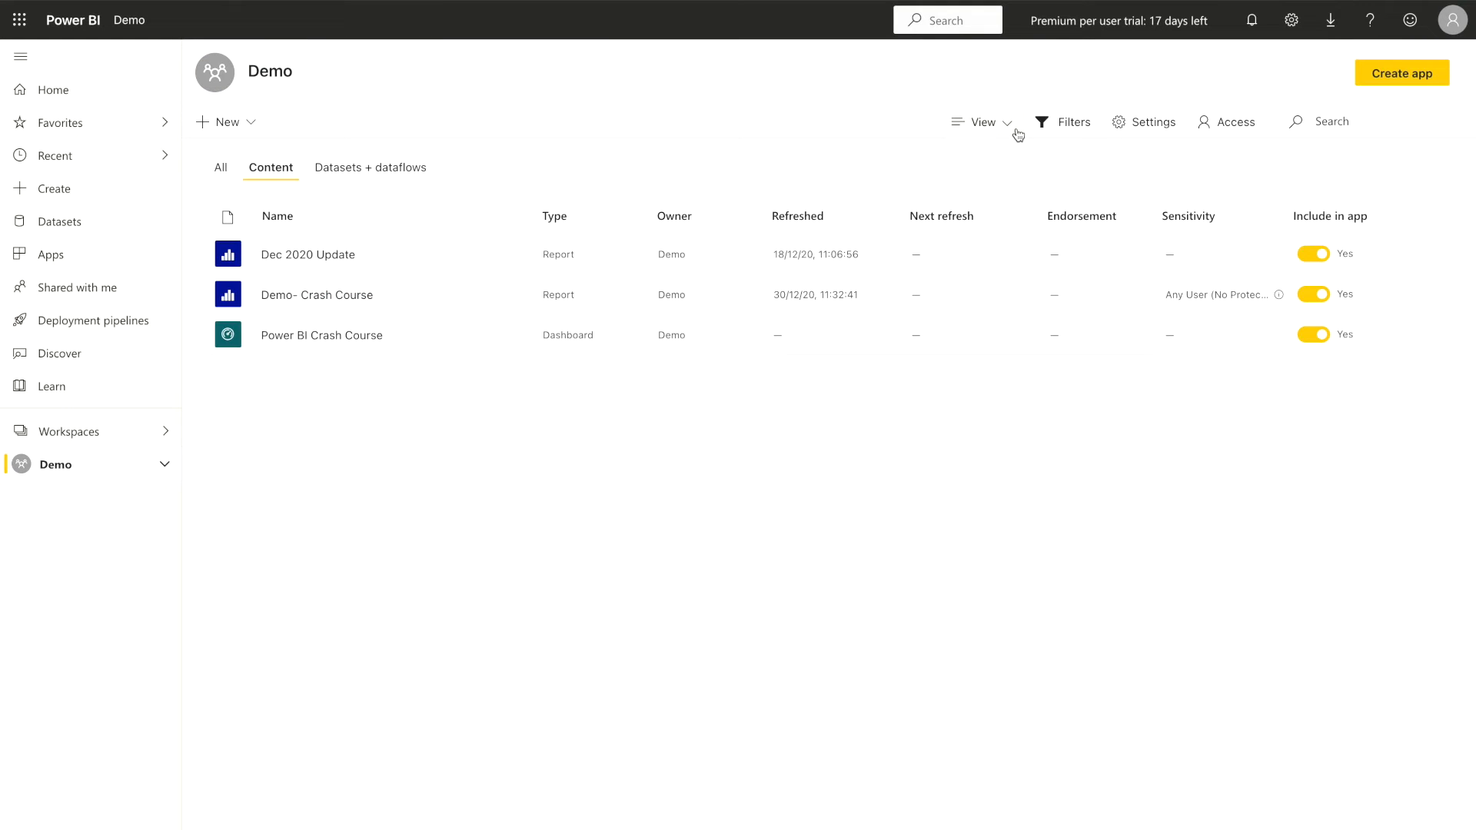
left_click(1011, 130)
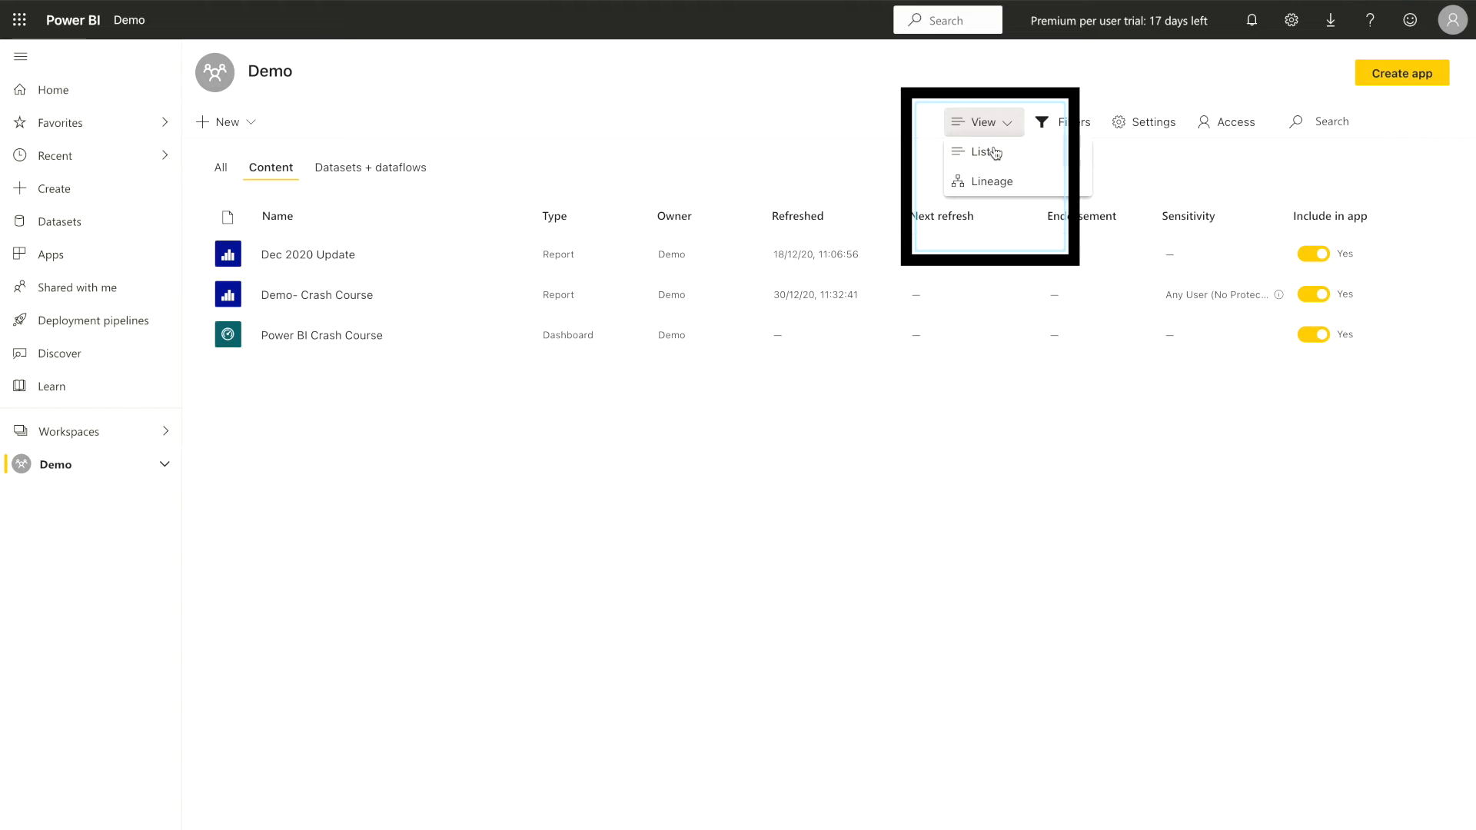
left_click(1006, 188)
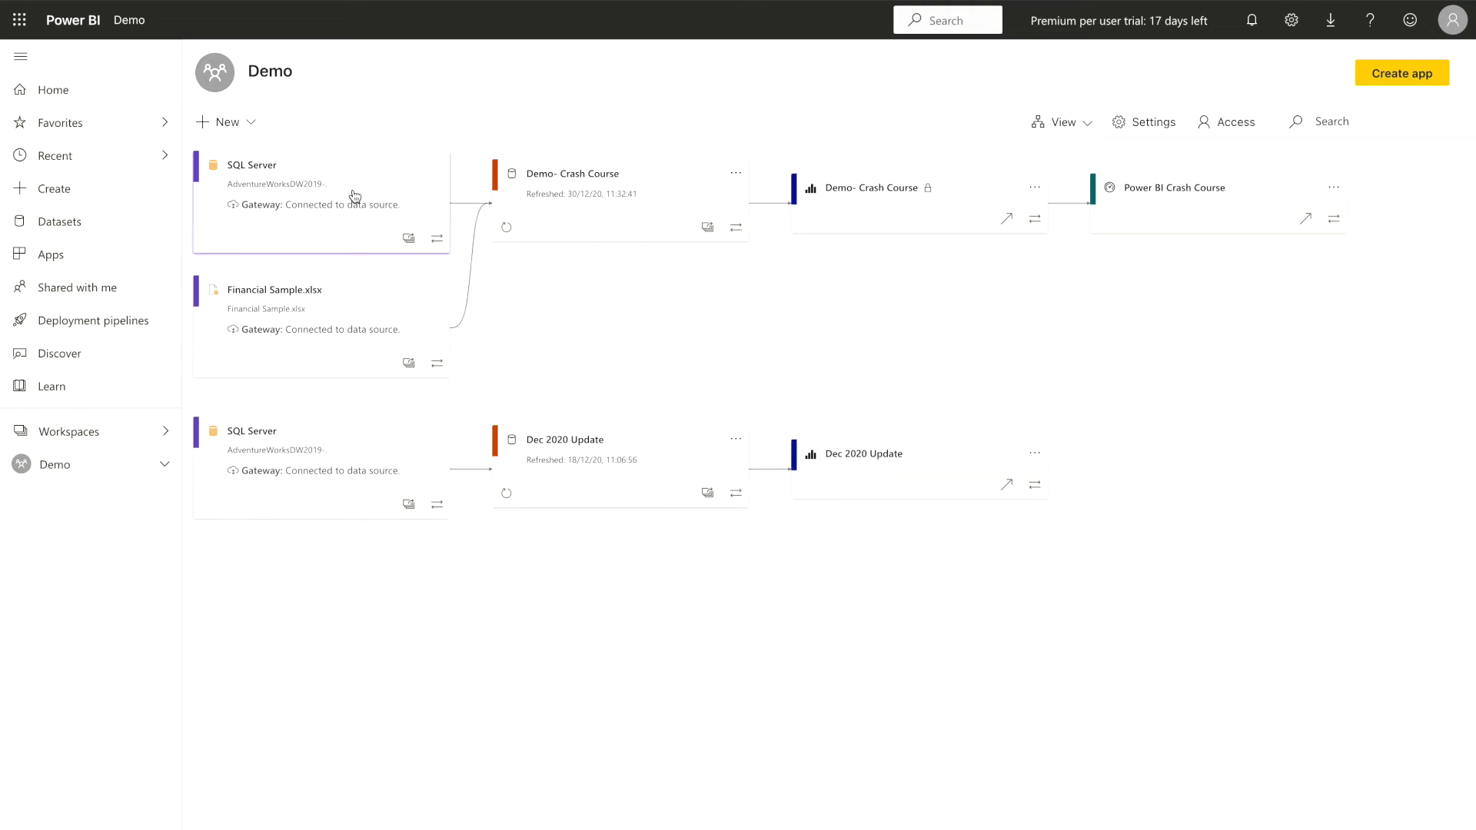
Examine the AdventureWorksDW2019 source feeding Demo- Crash Course, including its impact analysis, and the details of the Demo- Crash Course dataset and report
left_click(324, 200)
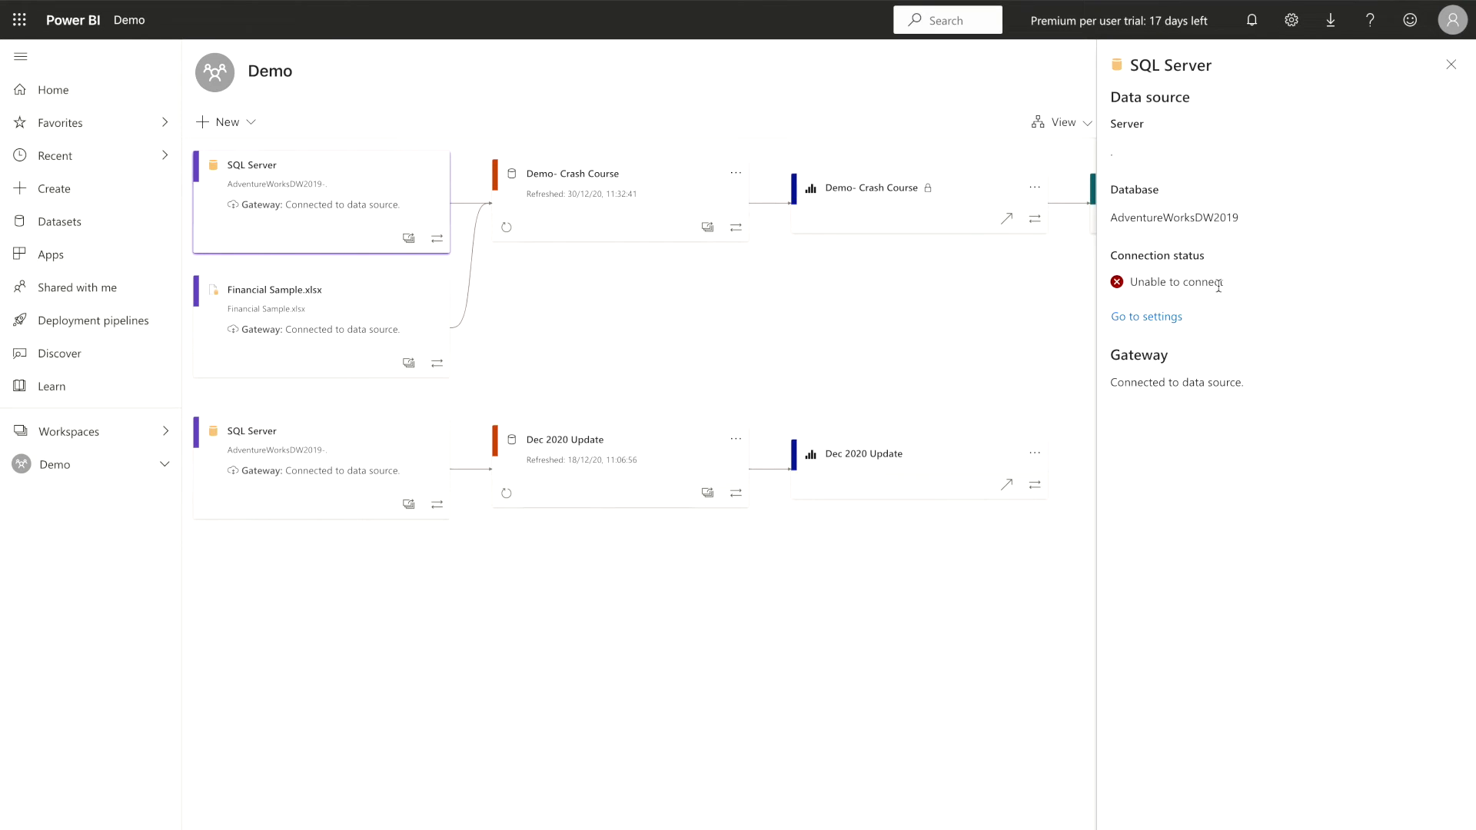
left_click(409, 240)
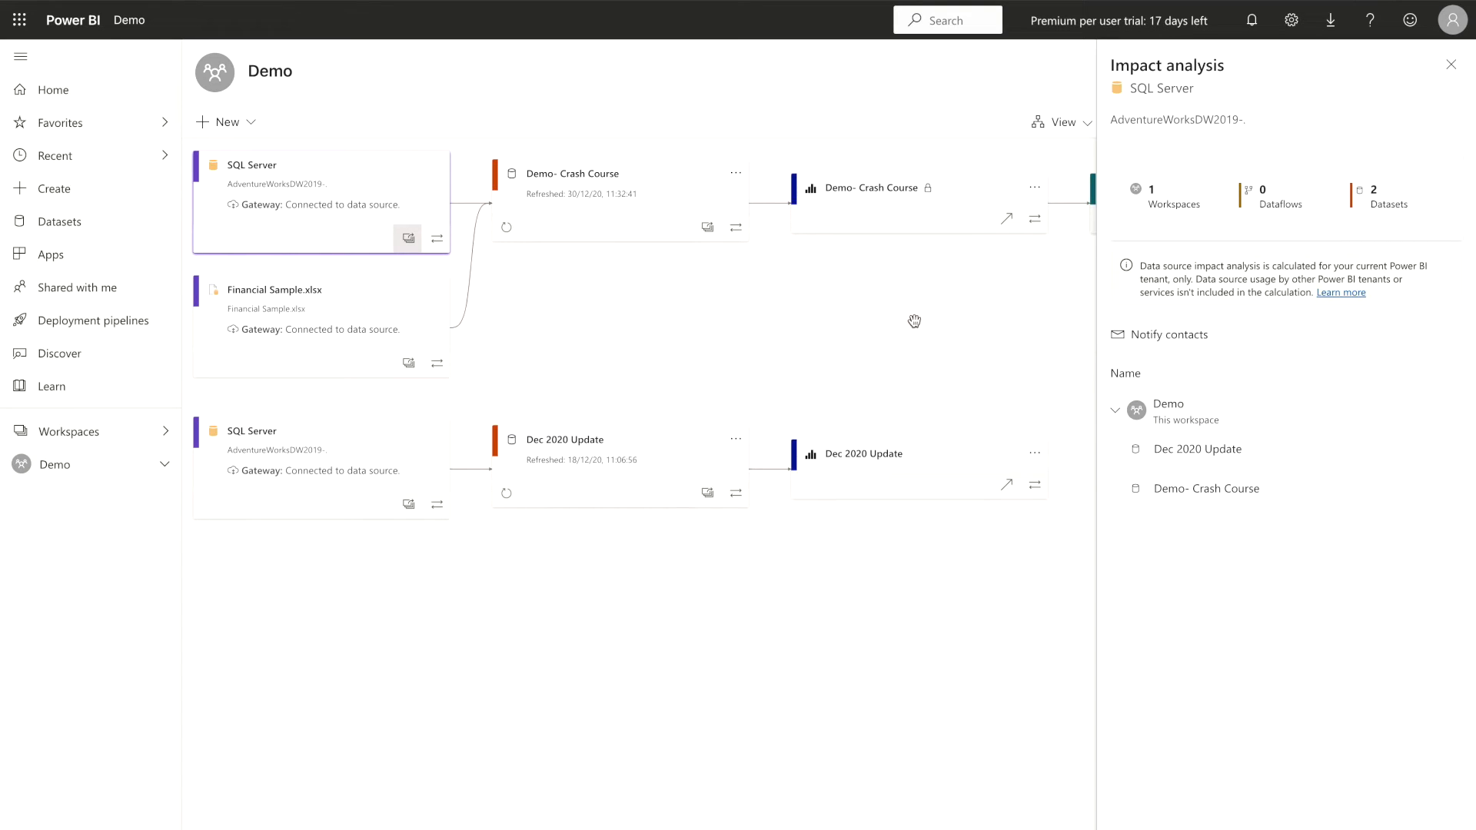
left_click(600, 189)
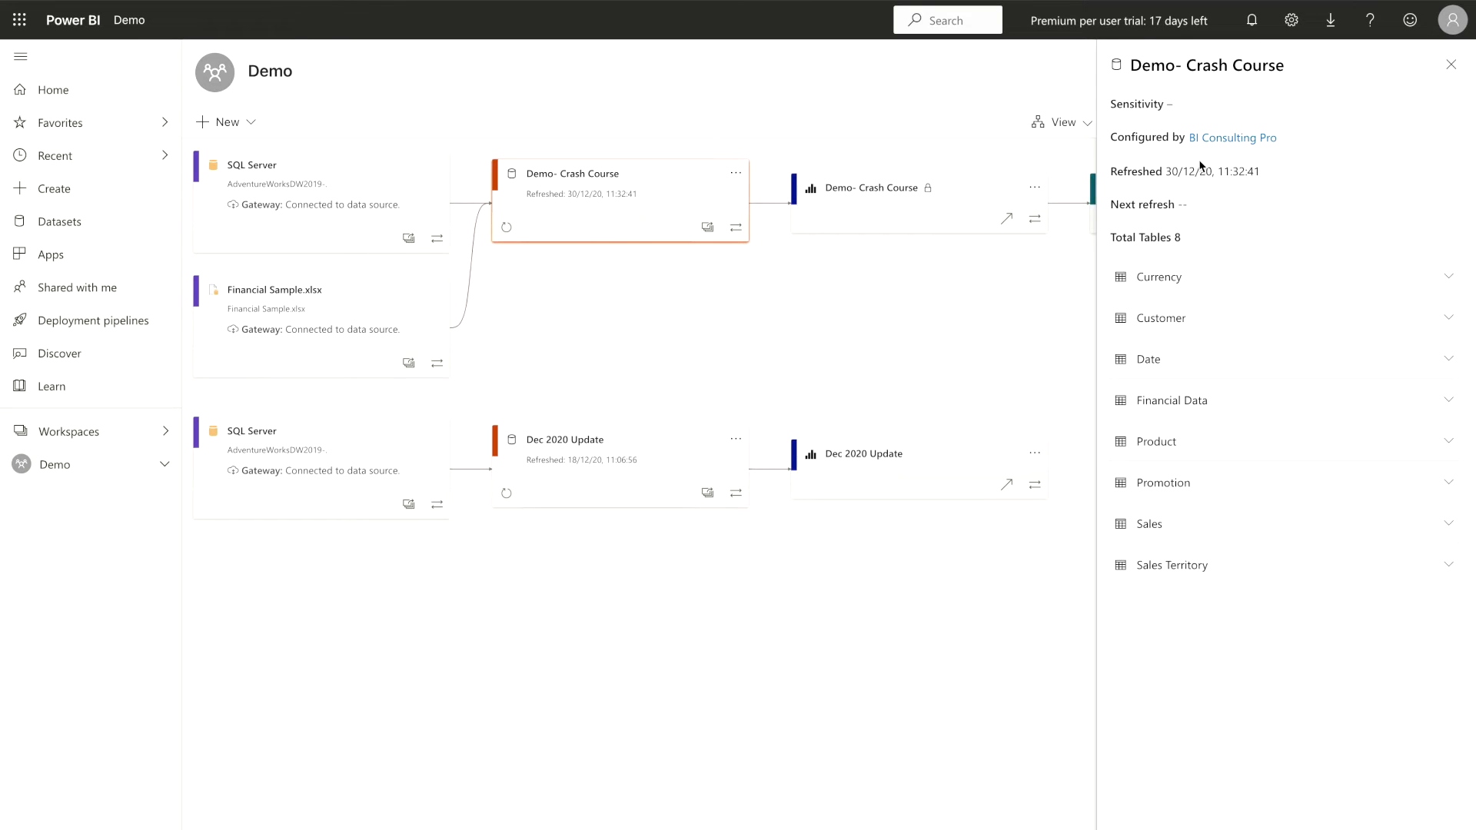
left_click(921, 190)
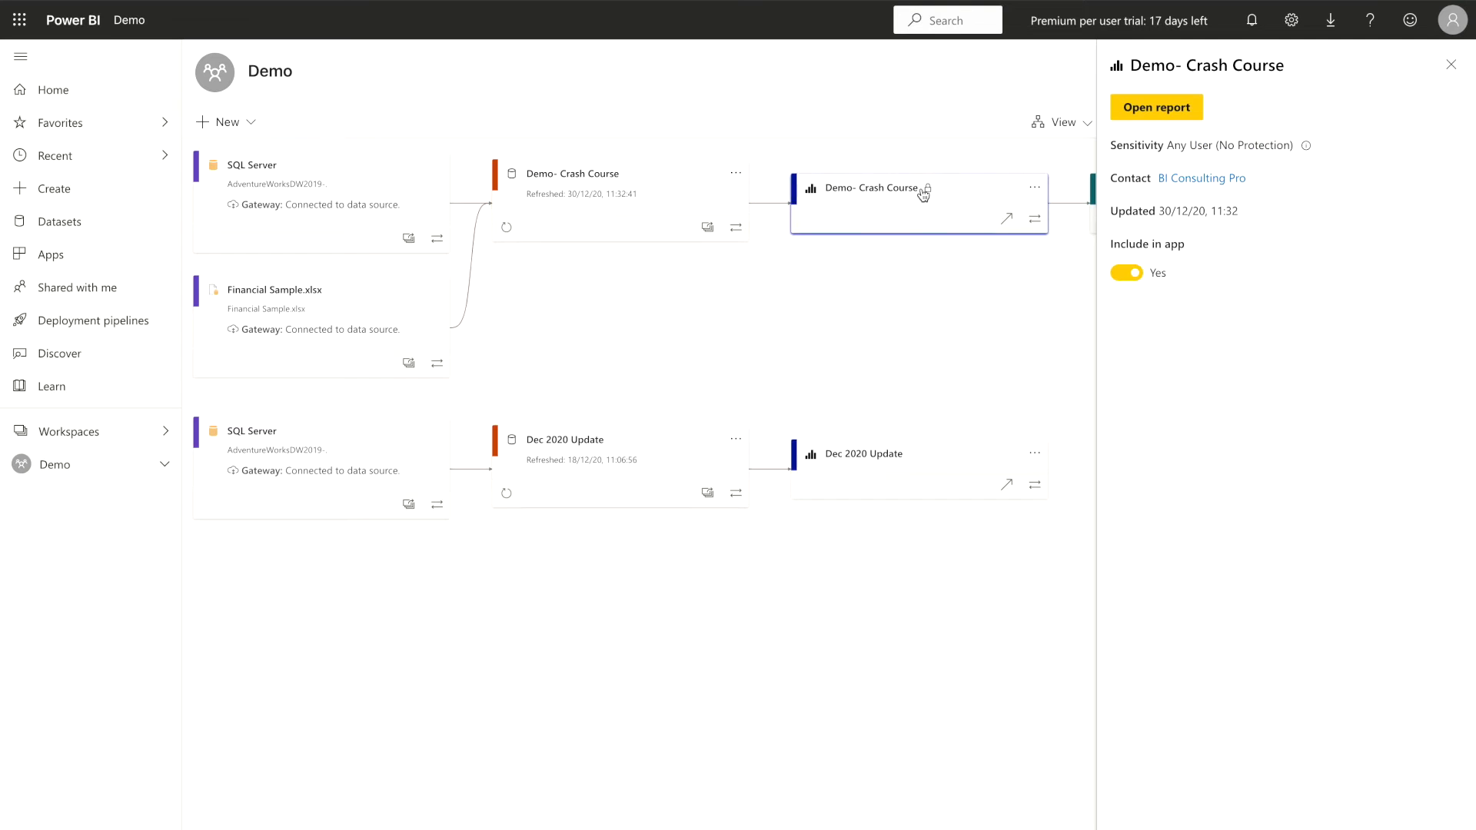